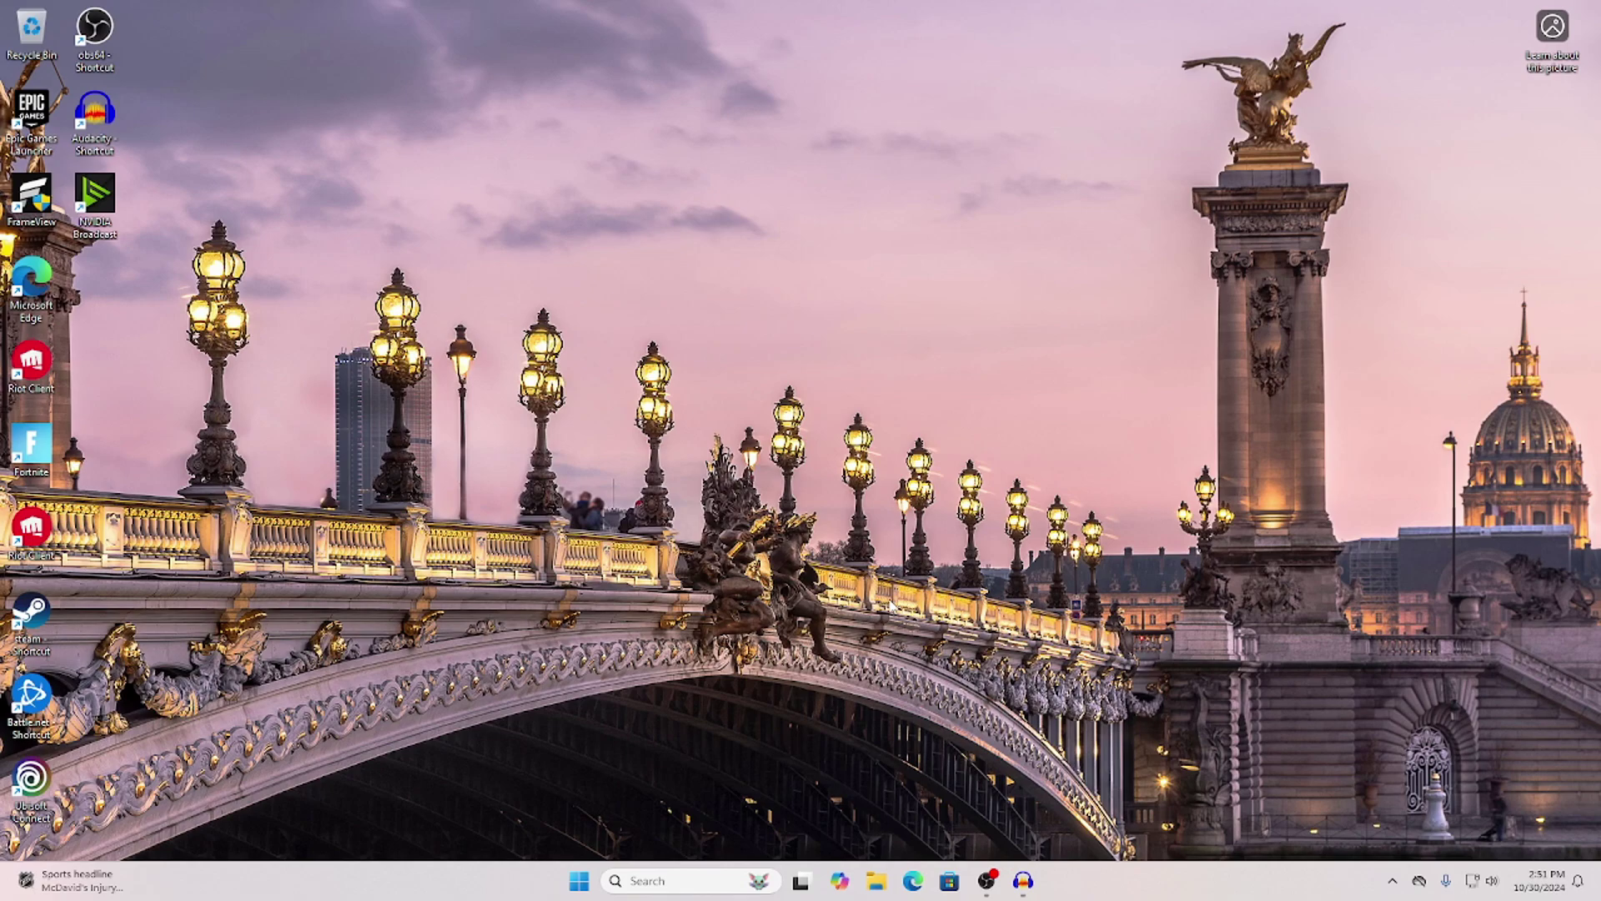
Create a system restore point with the description 'before xlly video'
left_click(692, 870)
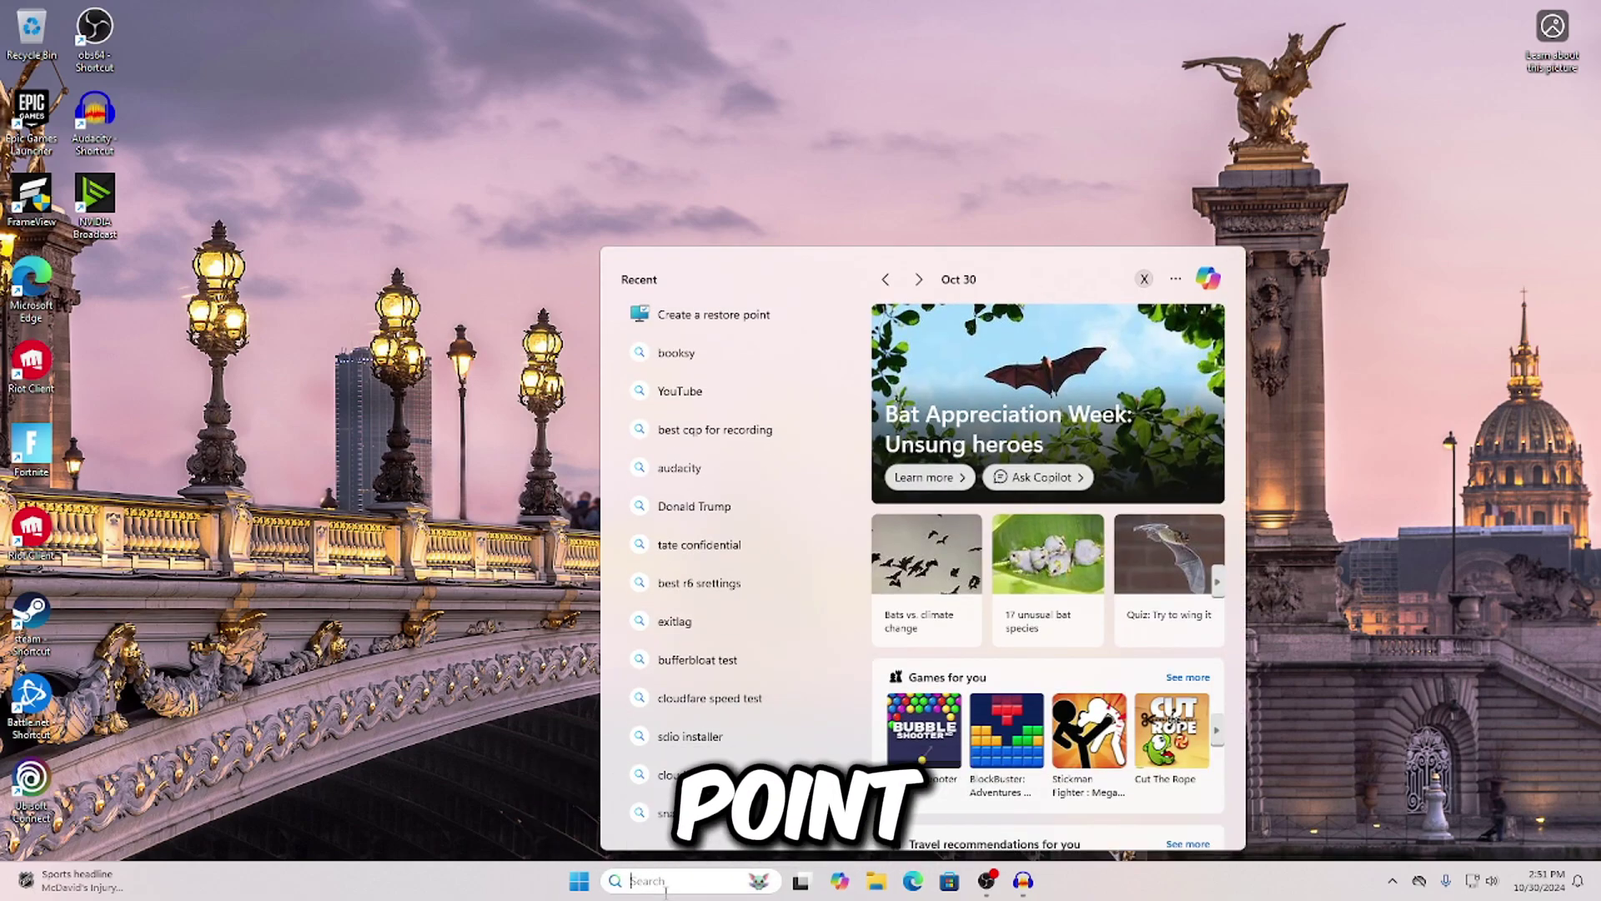
type("rest")
left_click(542, 226)
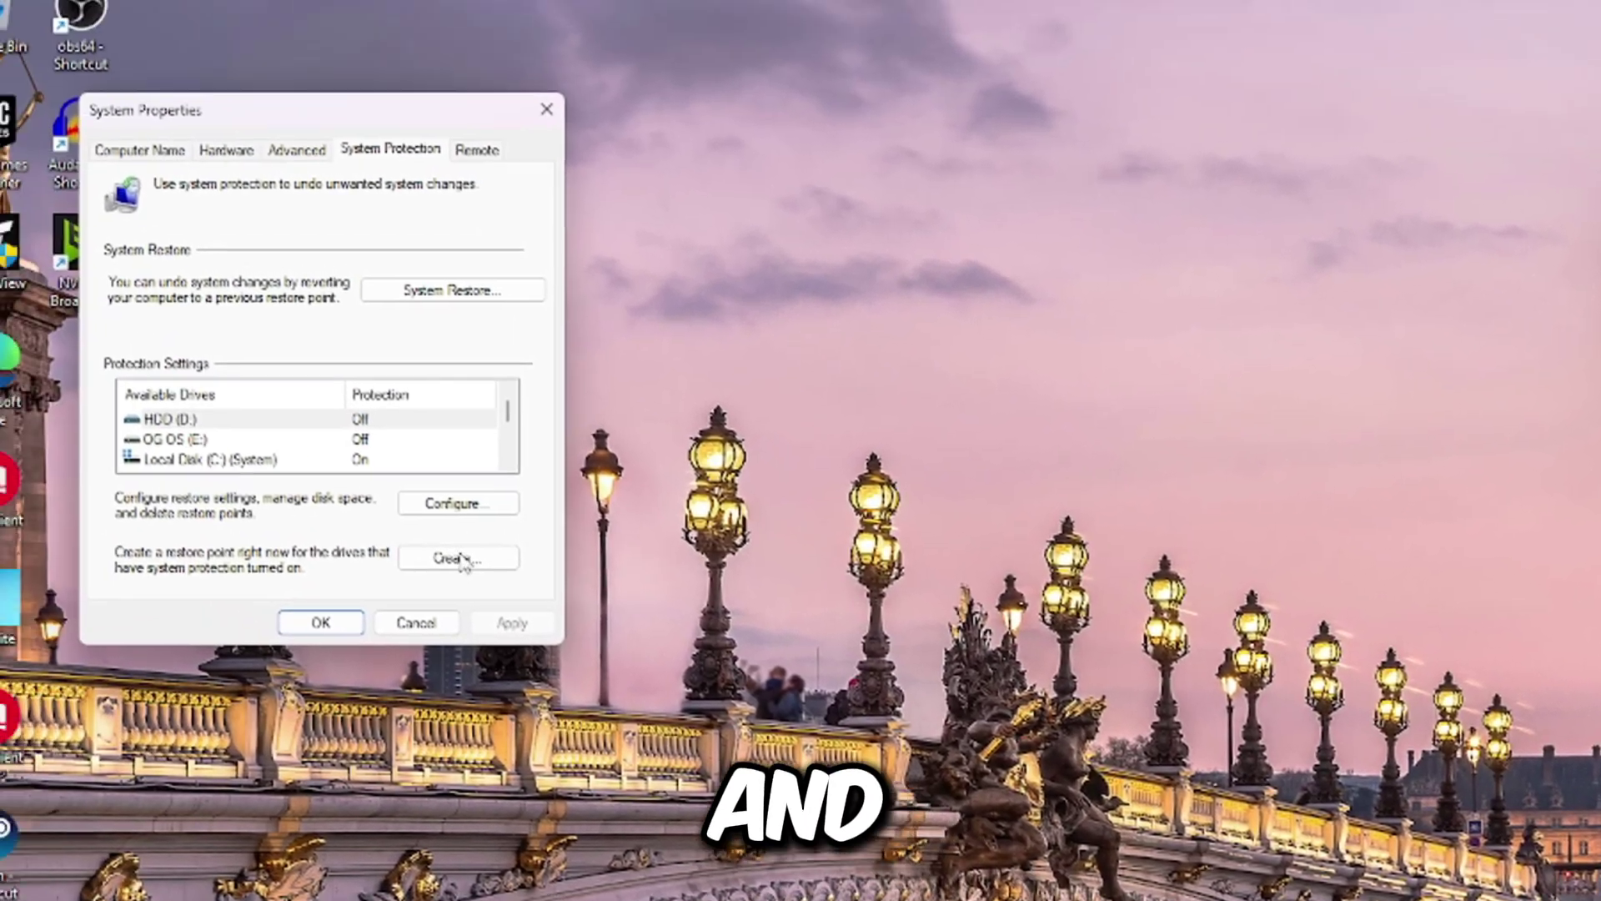
left_click(458, 557)
type("before xlly video")
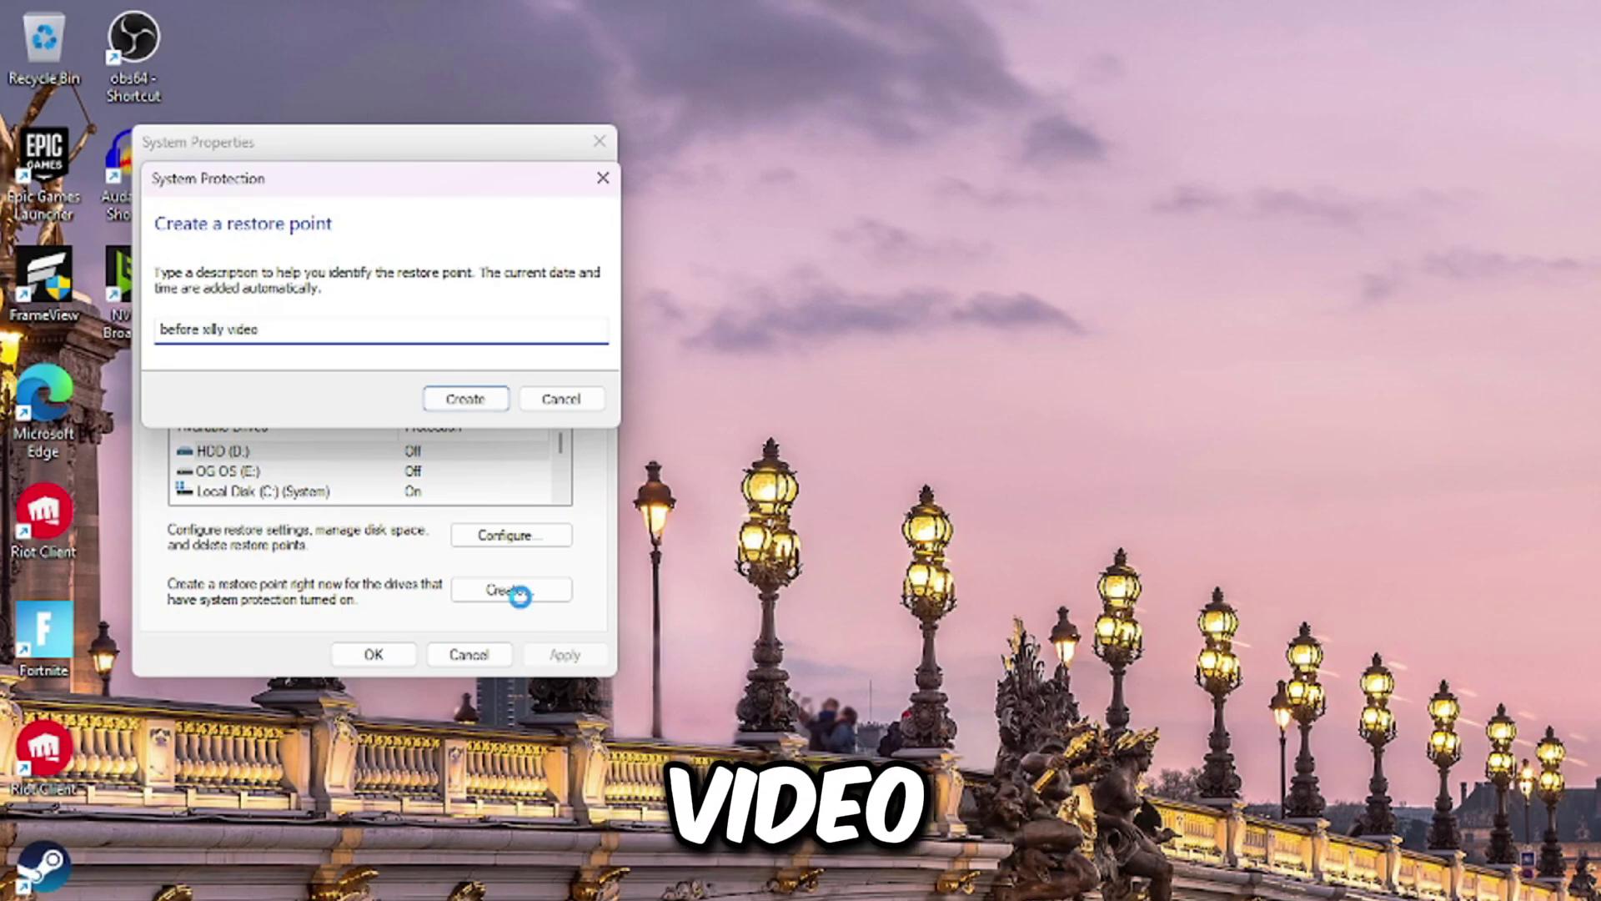
key("Return")
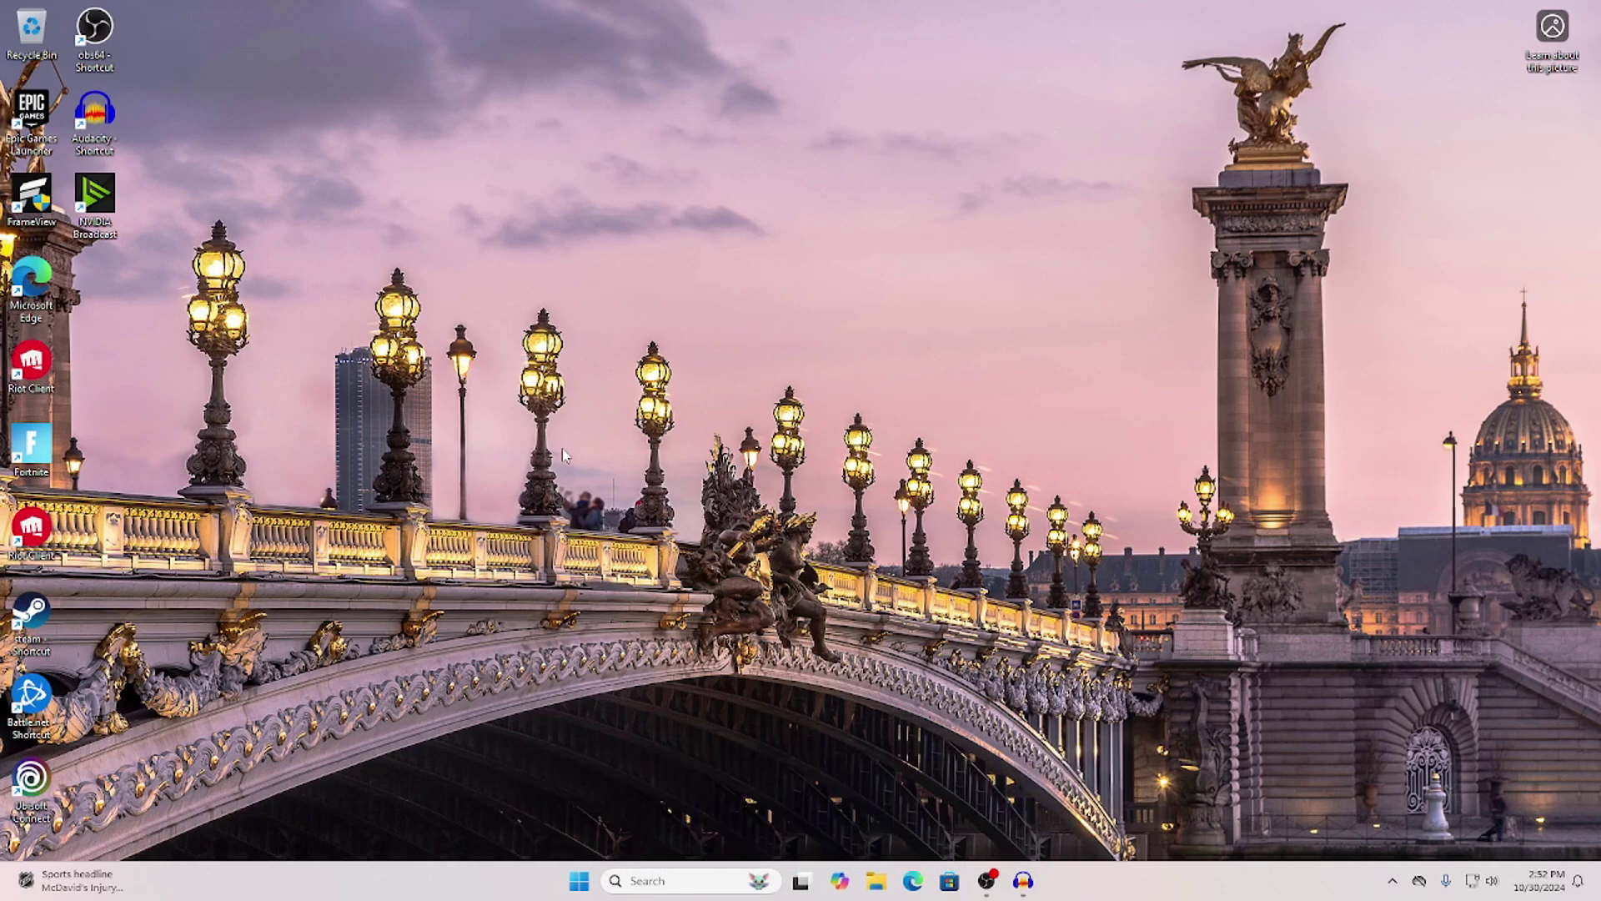
Go to the Your info page under Accounts in Settings
left_click(578, 881)
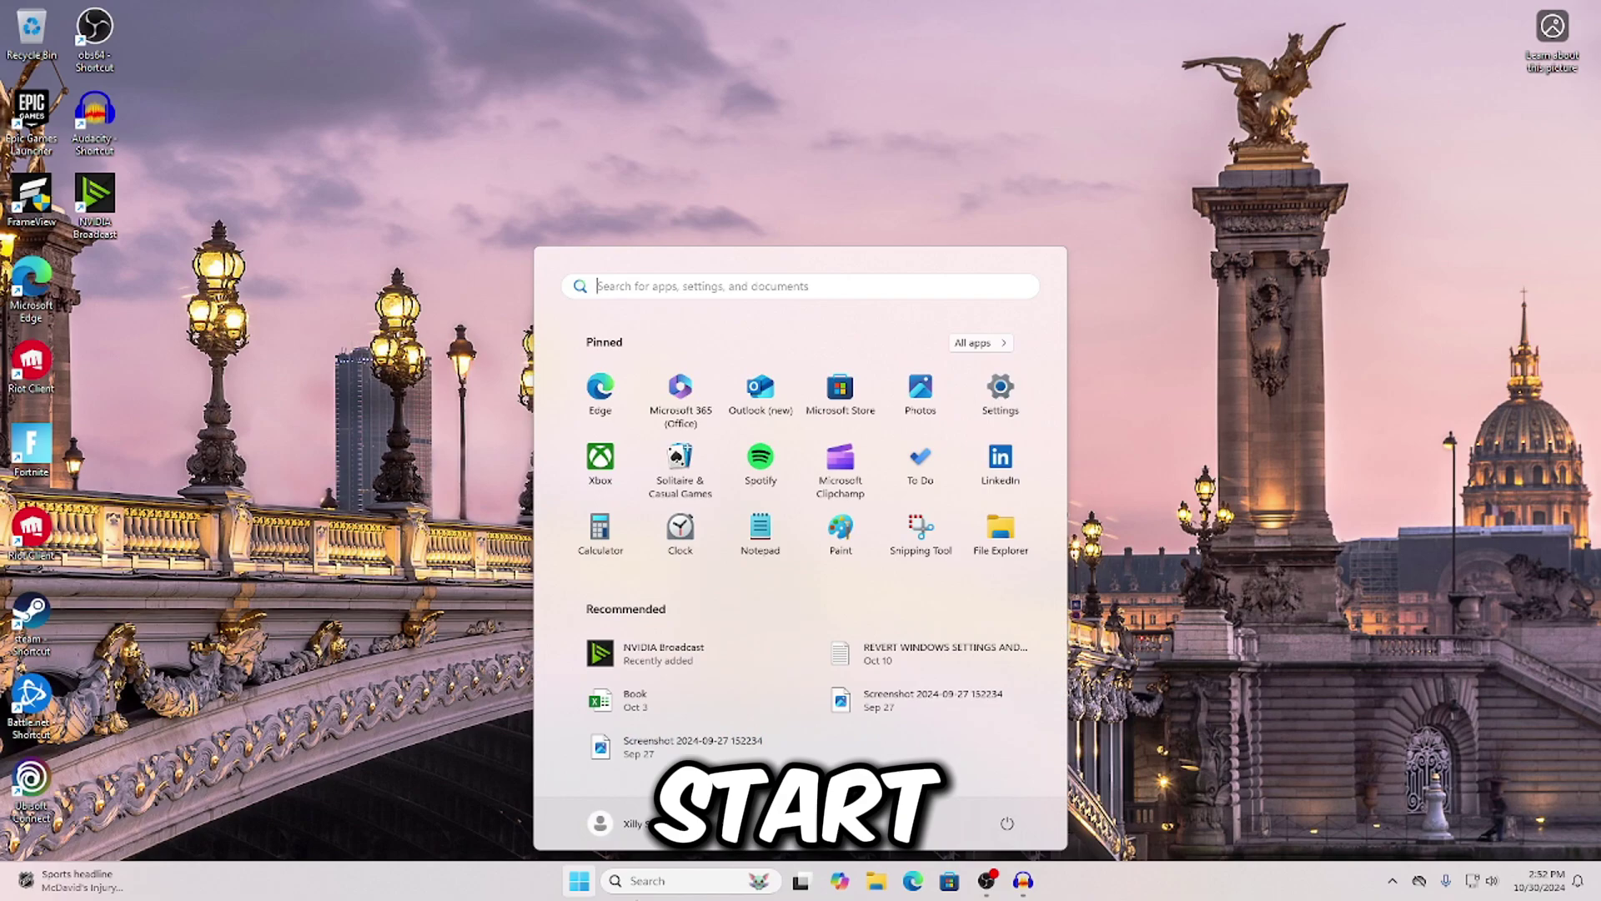
left_click(999, 390)
left_click(179, 409)
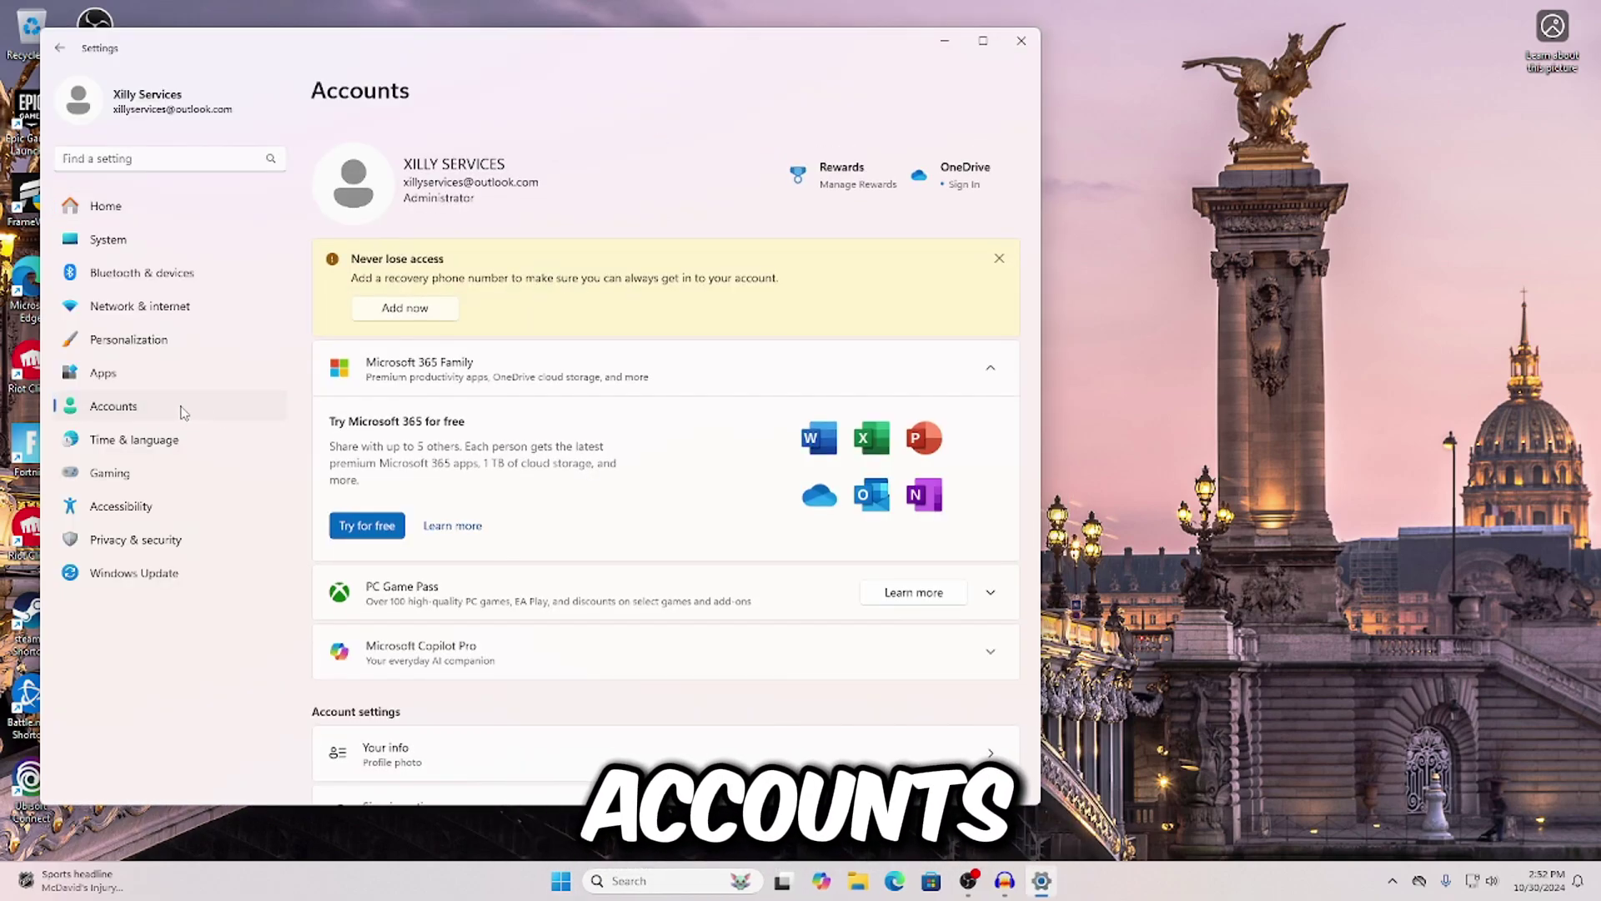
scroll(661, 554, "down", 5)
left_click(661, 553)
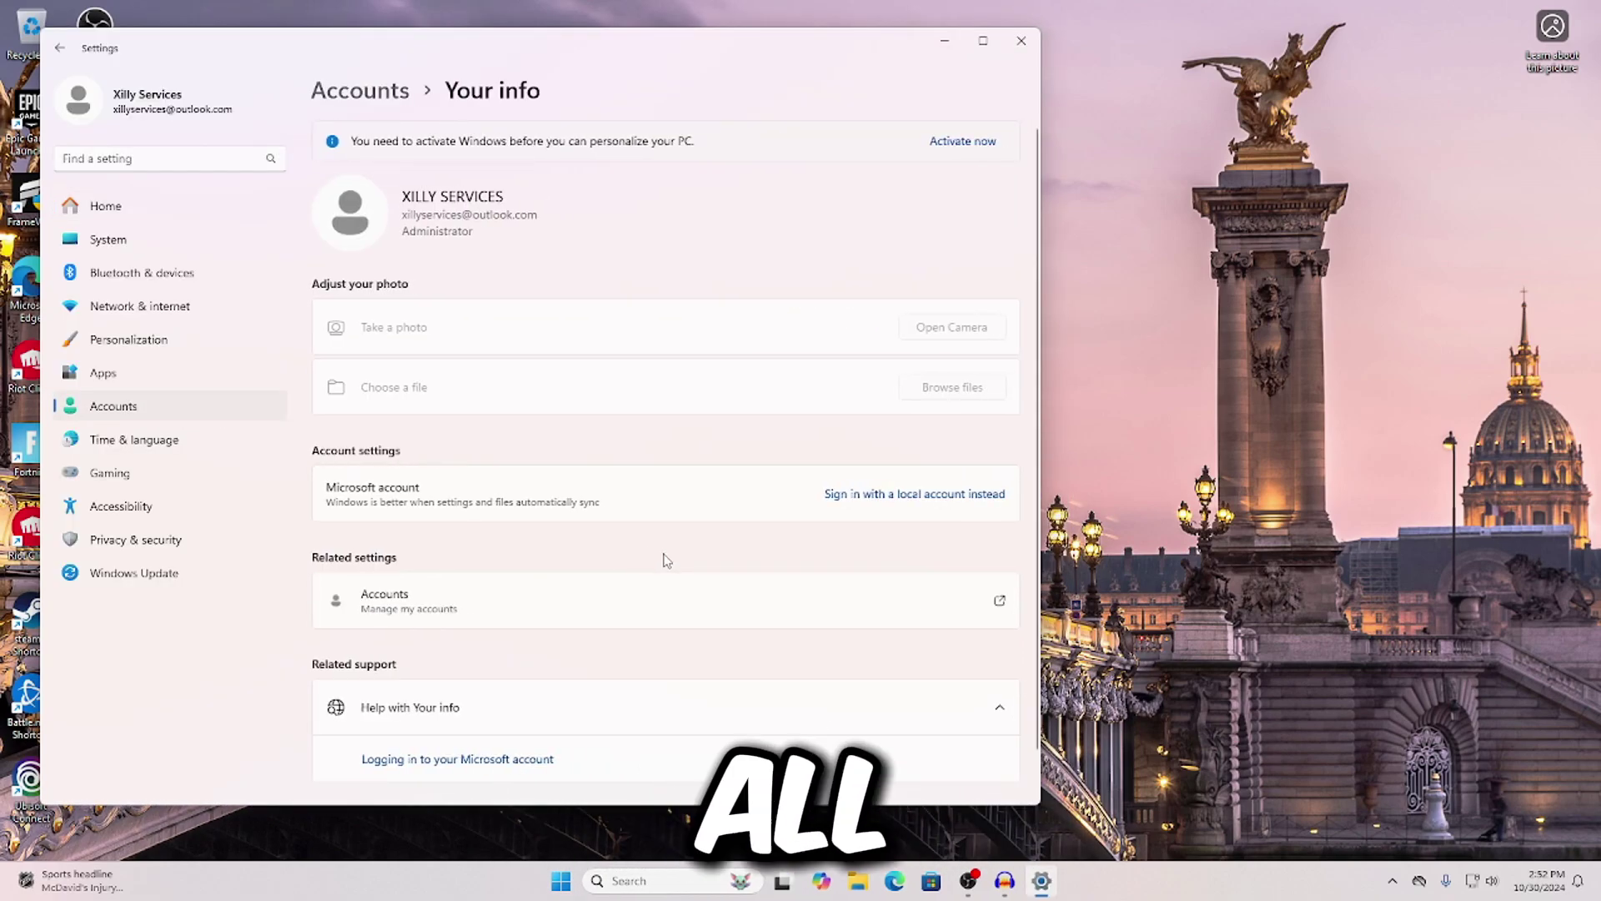
Switch to a local account, entering the user name and password
left_click(865, 496)
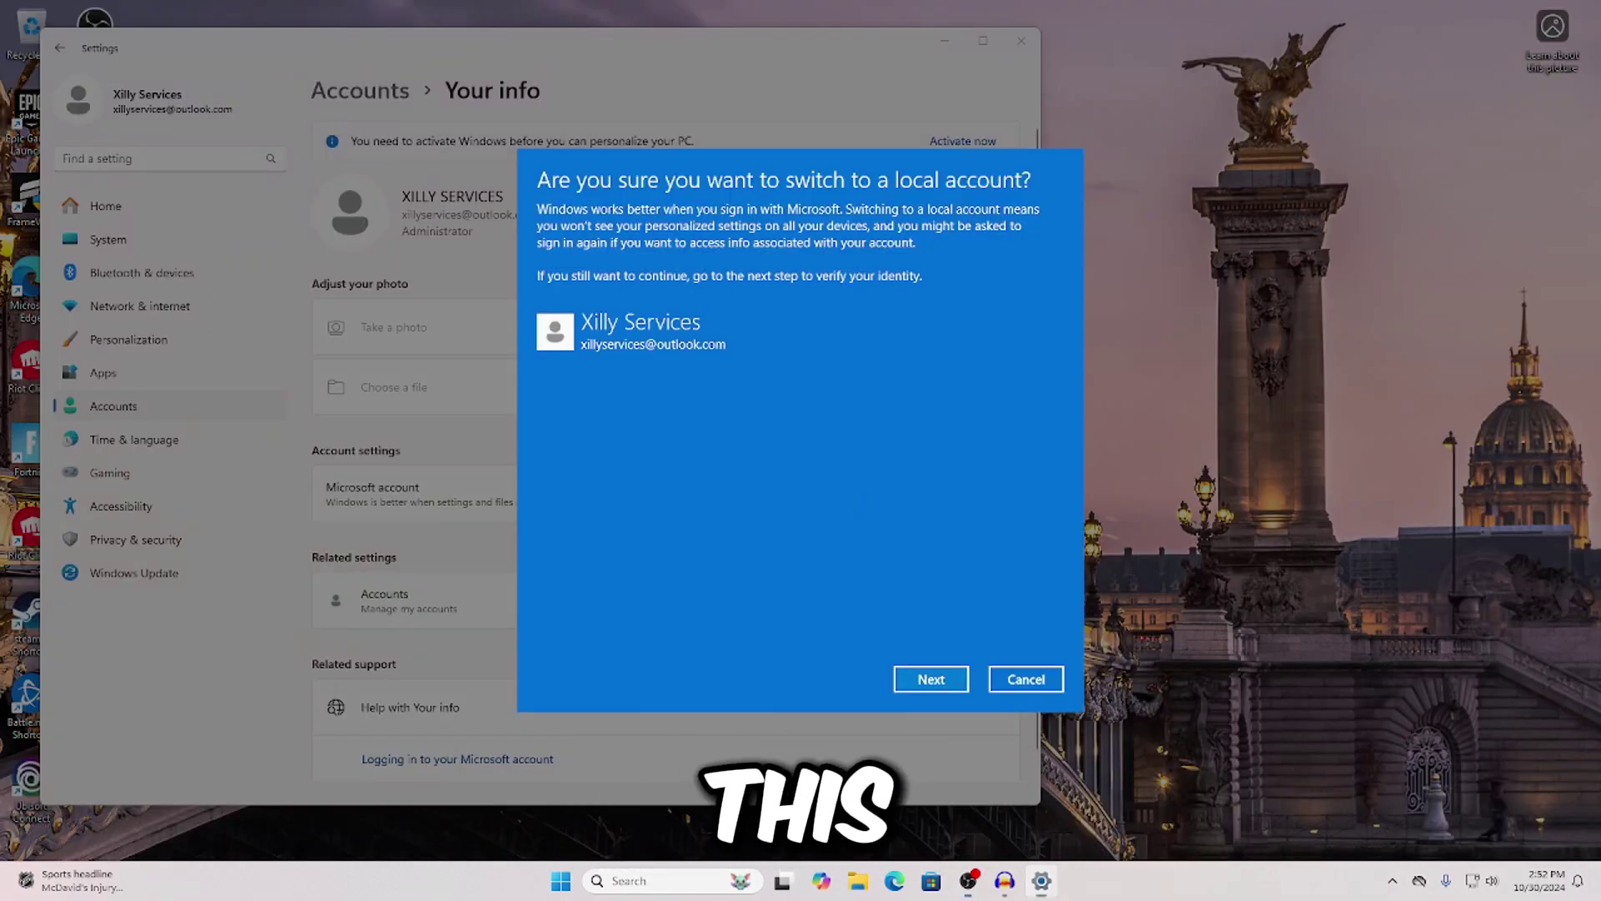
left_click(959, 678)
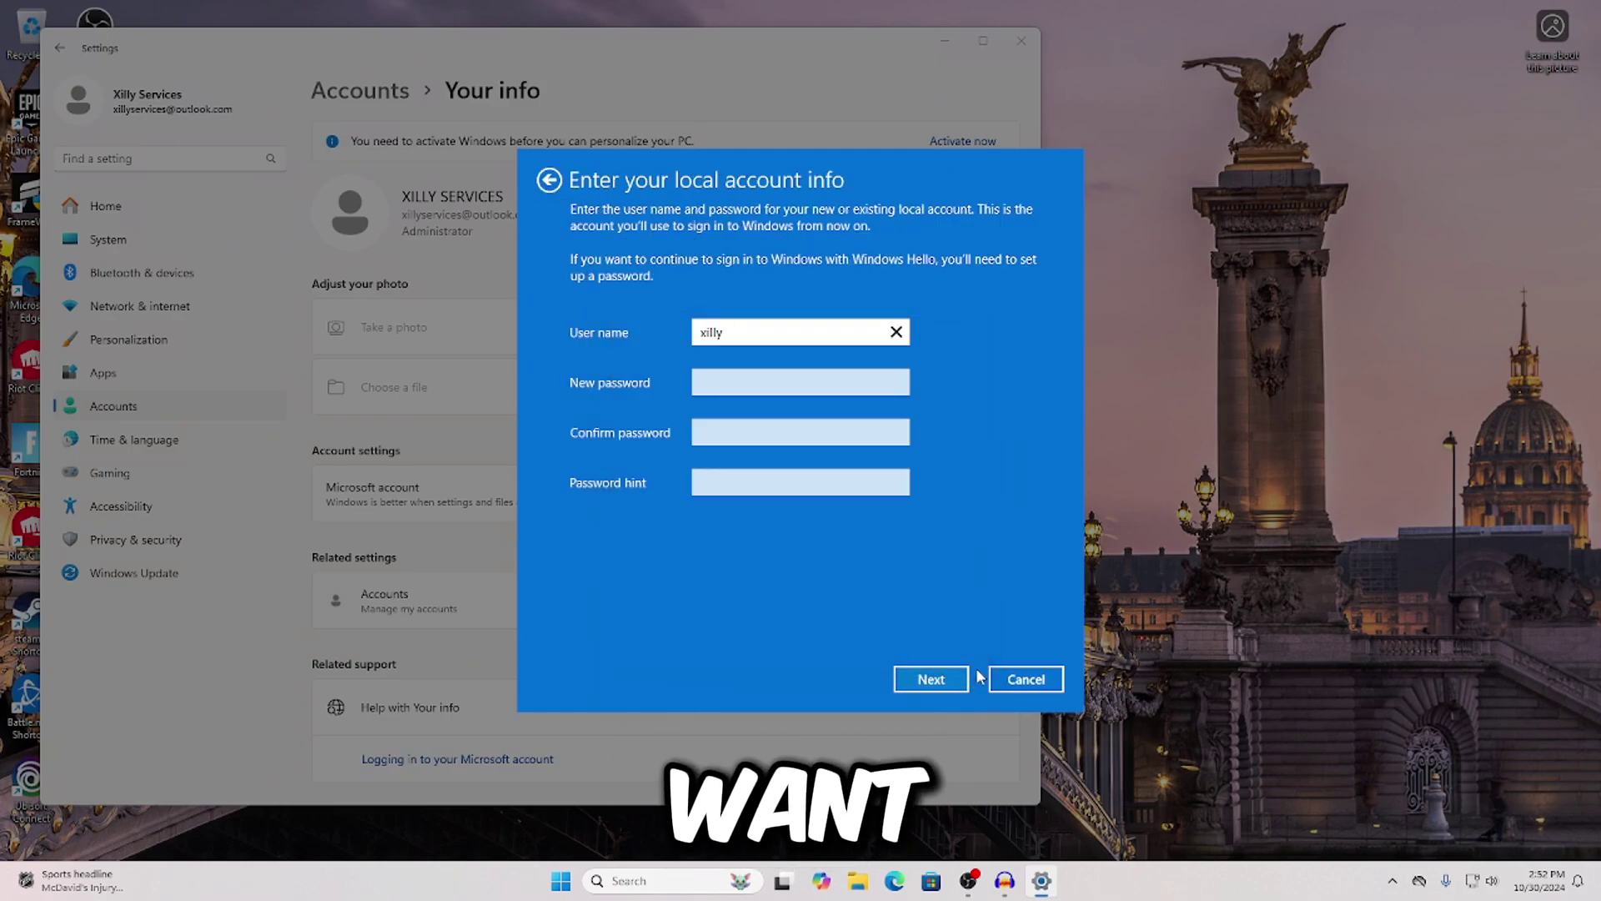
left_click(697, 381)
left_click(748, 435)
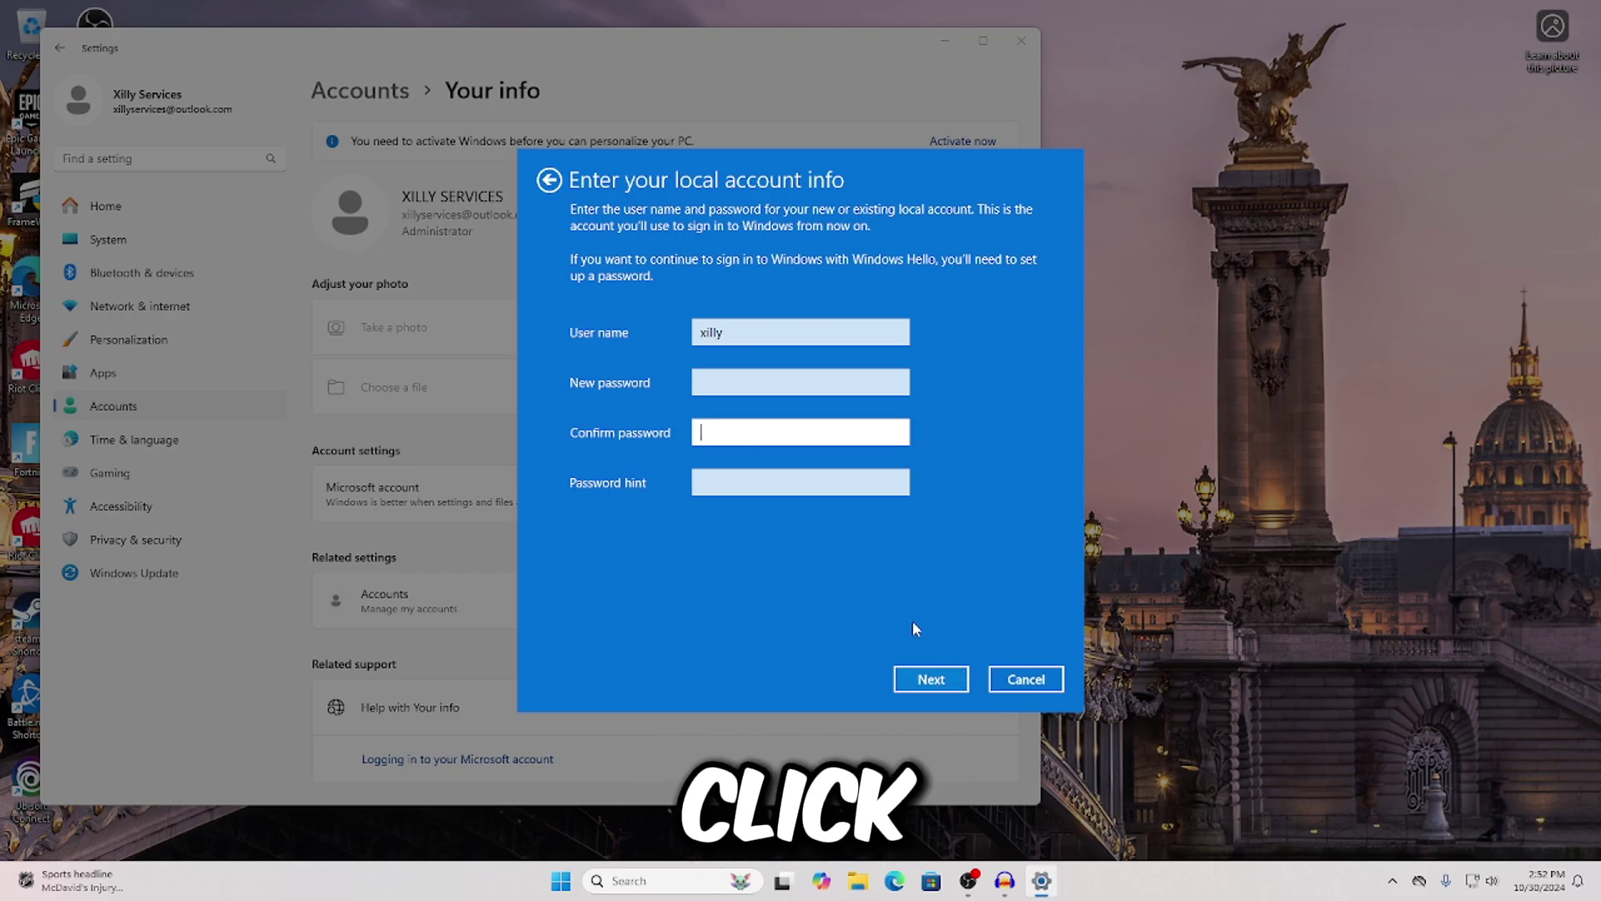
left_click(926, 679)
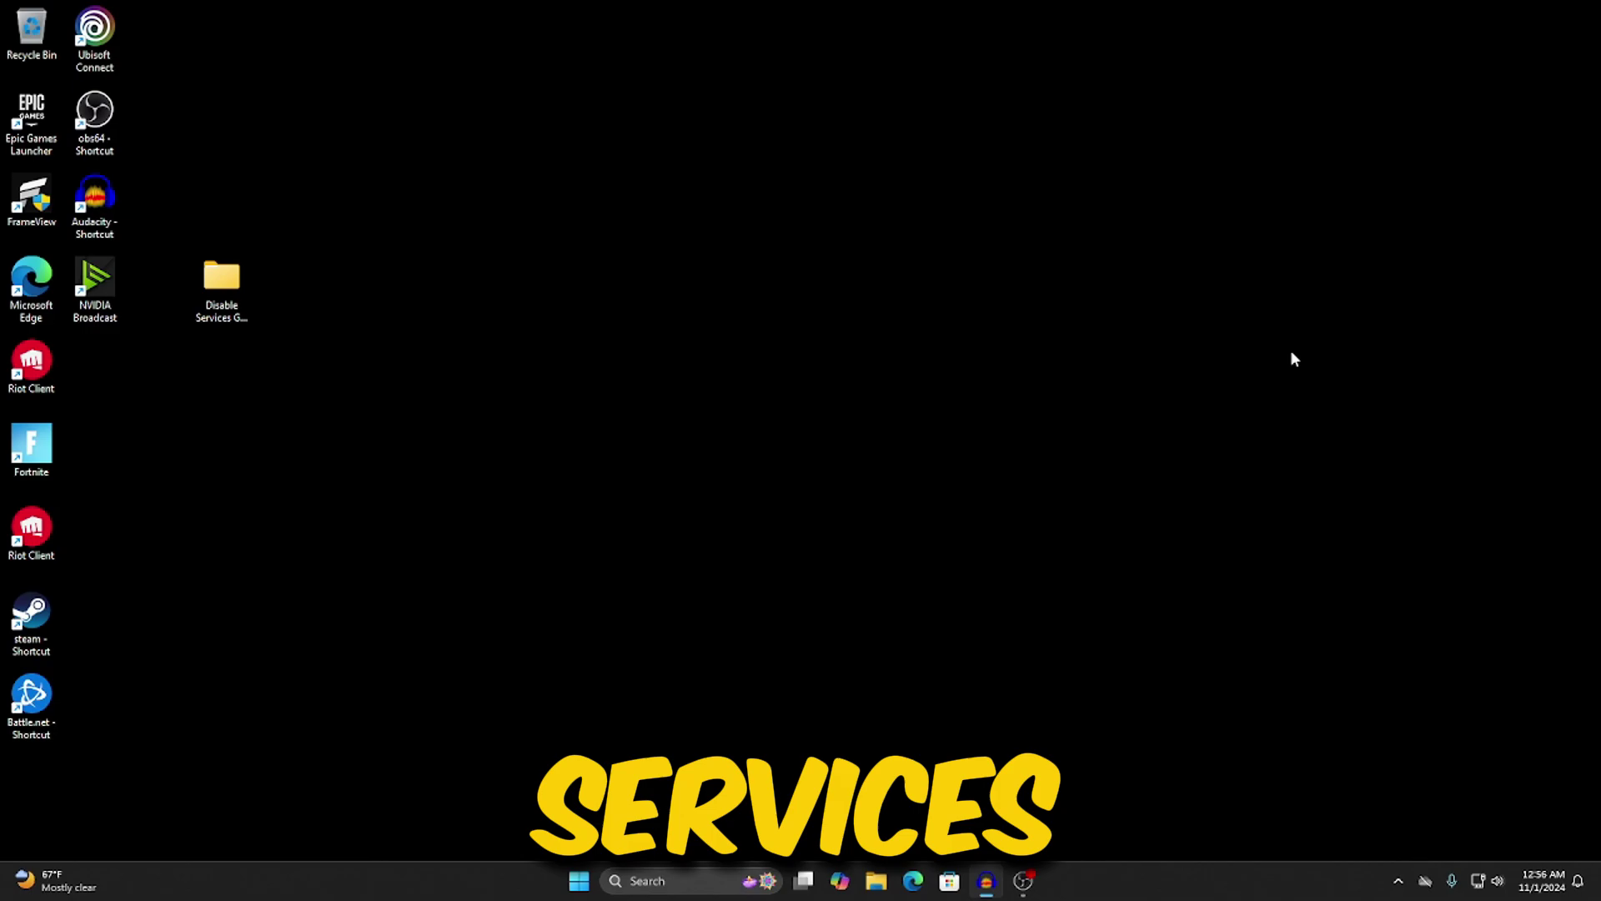
Open the Disable Services Guide desktop folder, then its .DO THIS BEFORE ANYTHING ELSE subfolder
double_click(242, 272)
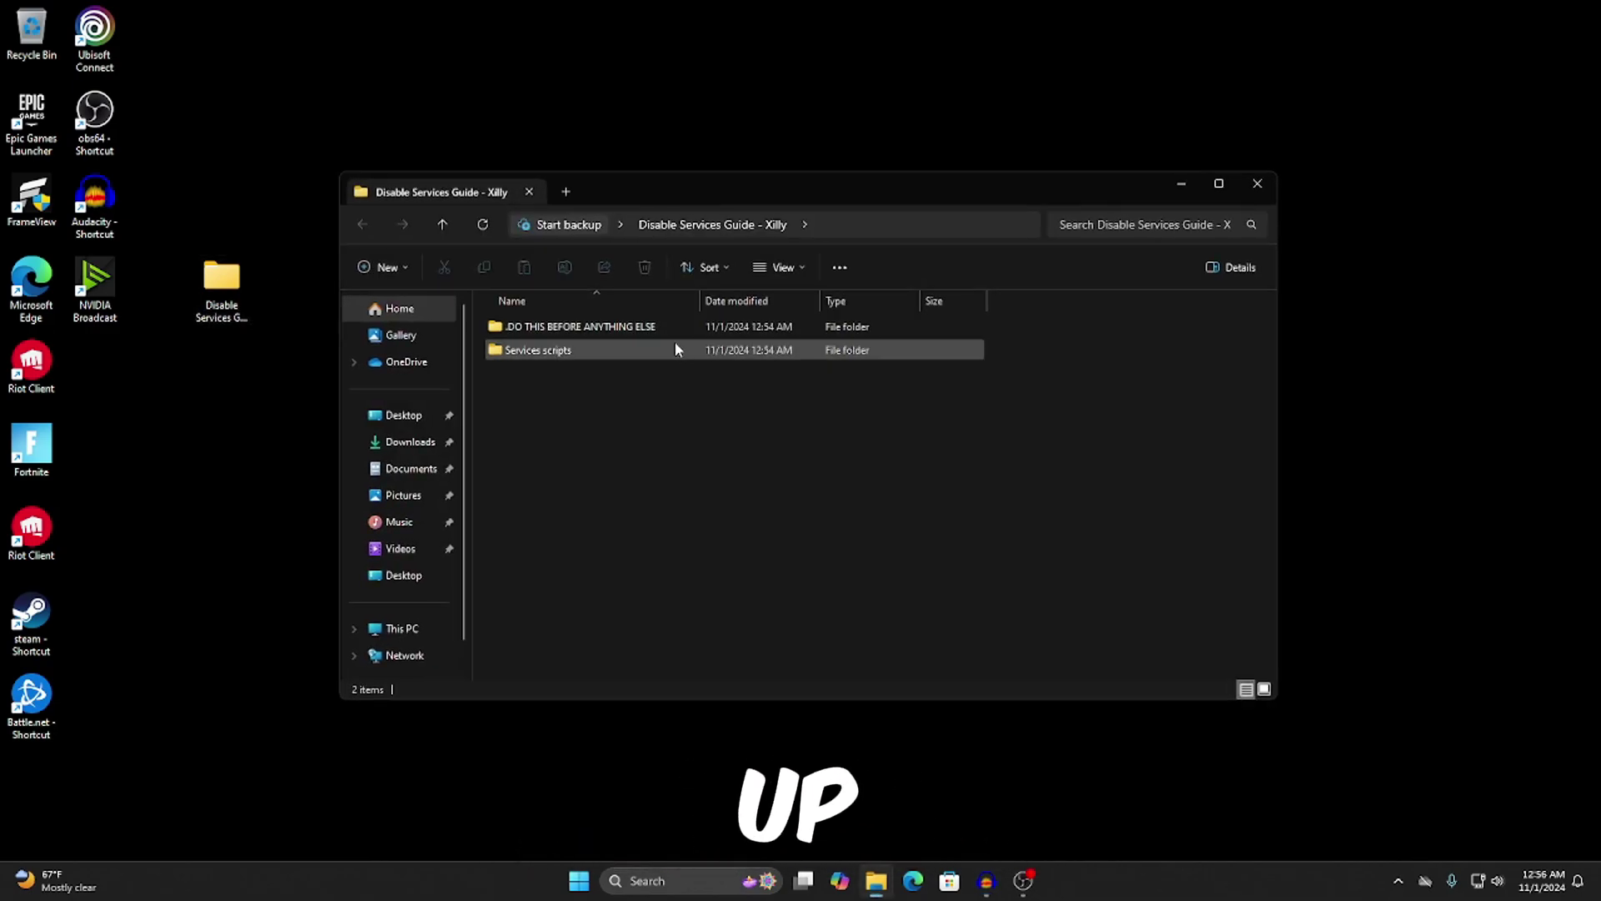
double_click(542, 332)
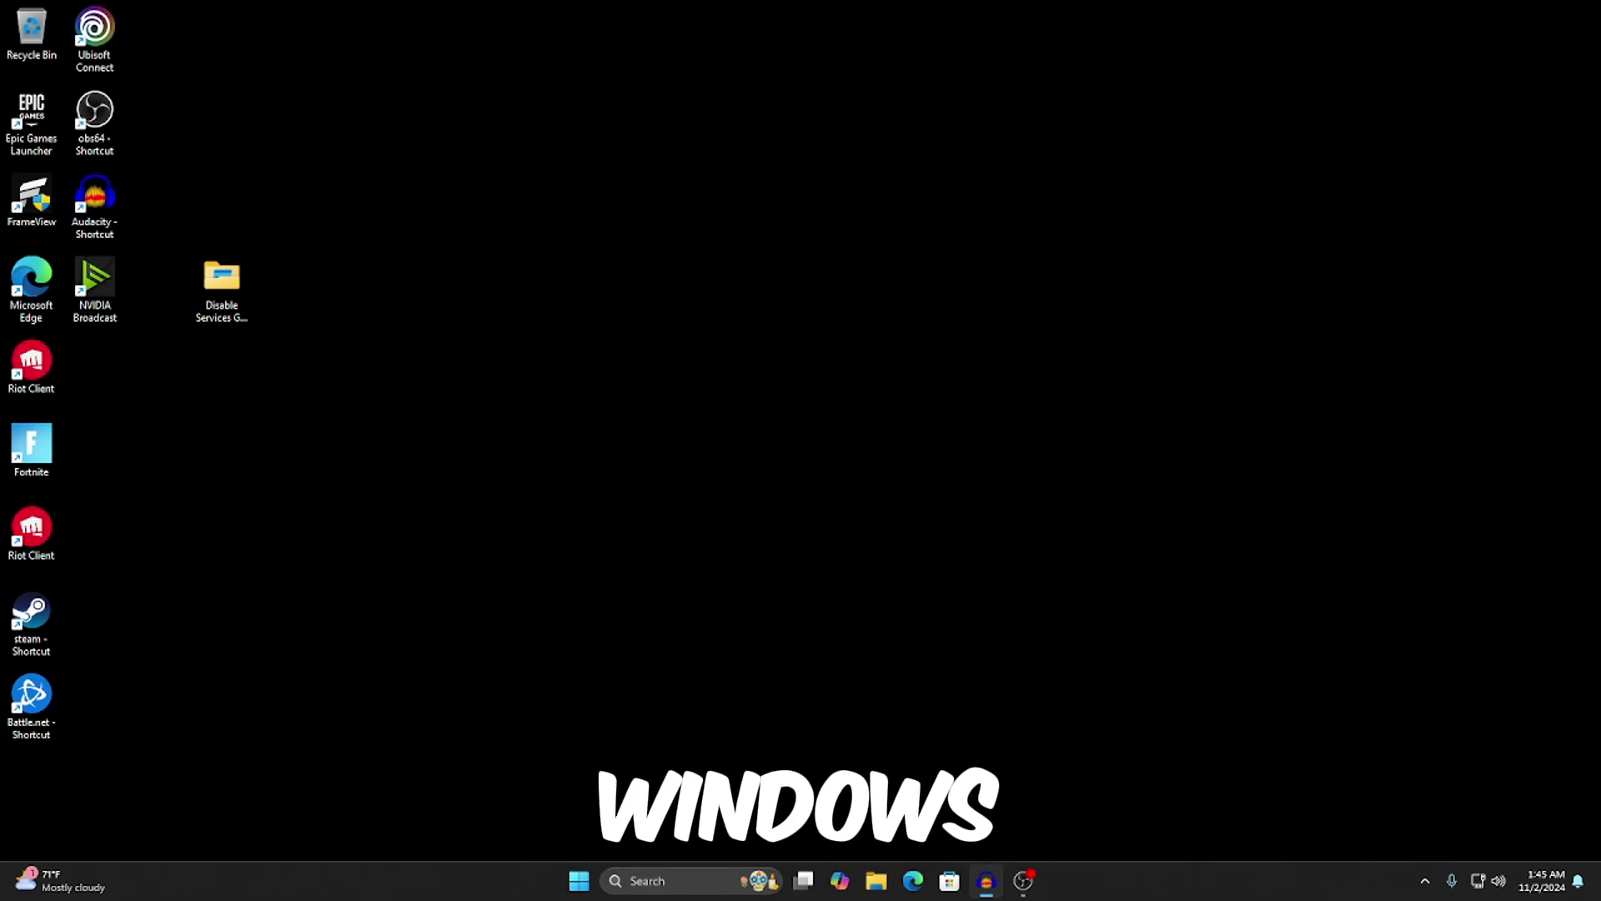
Switch Tamper Protection off in Virus & threat protection settings, then close Windows Security
key("super+i")
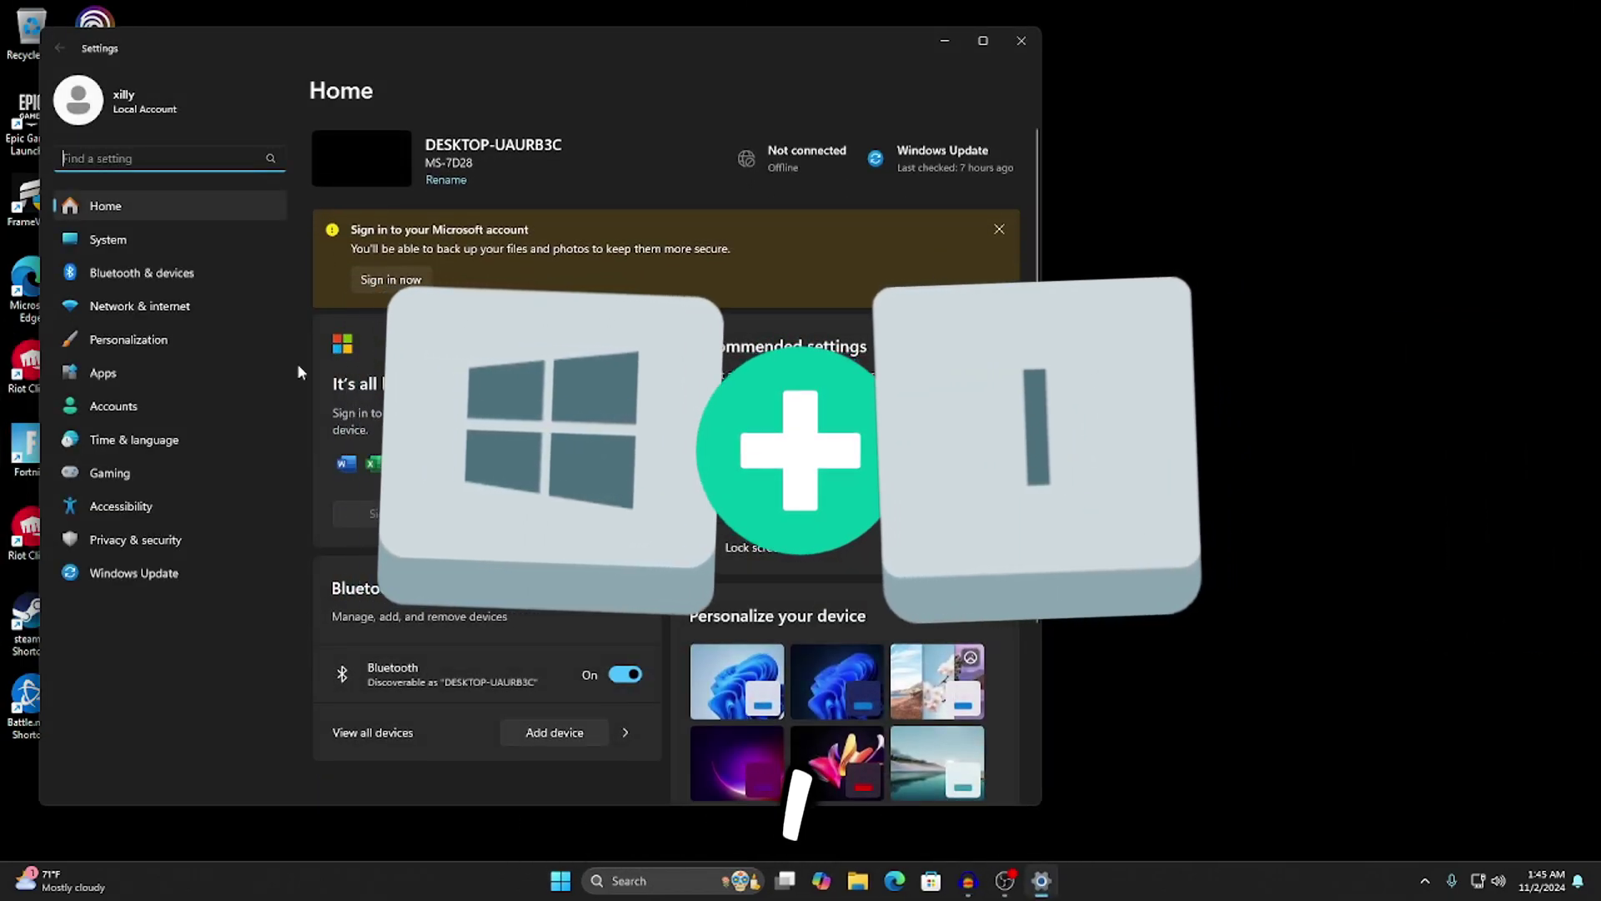
left_click(137, 540)
left_click(564, 172)
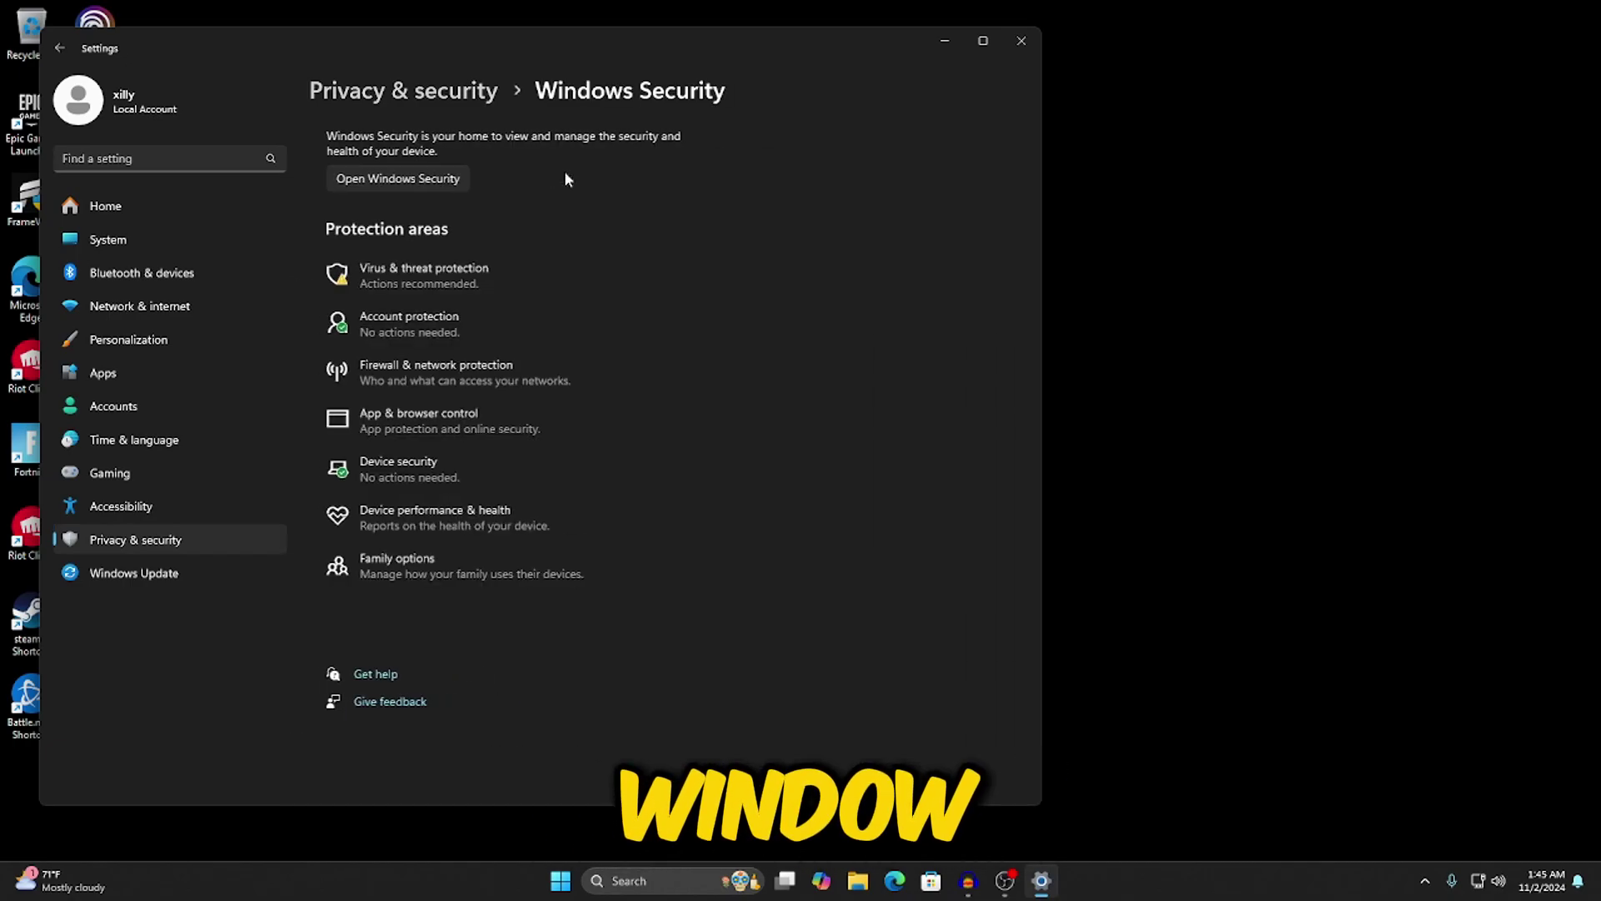
left_click(427, 270)
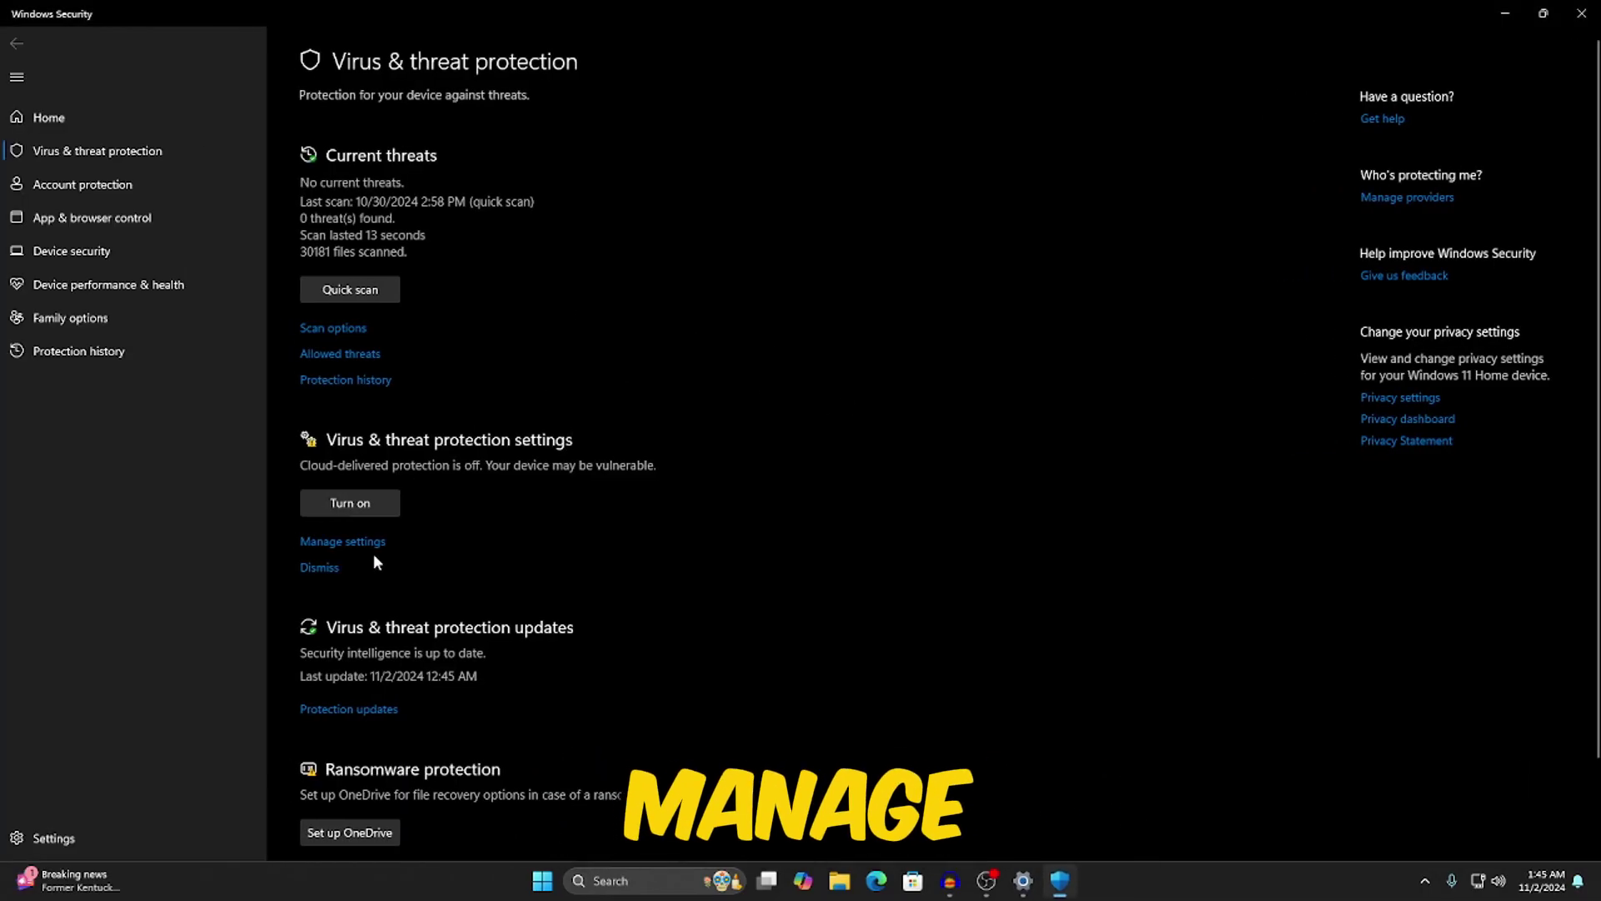
left_click(371, 543)
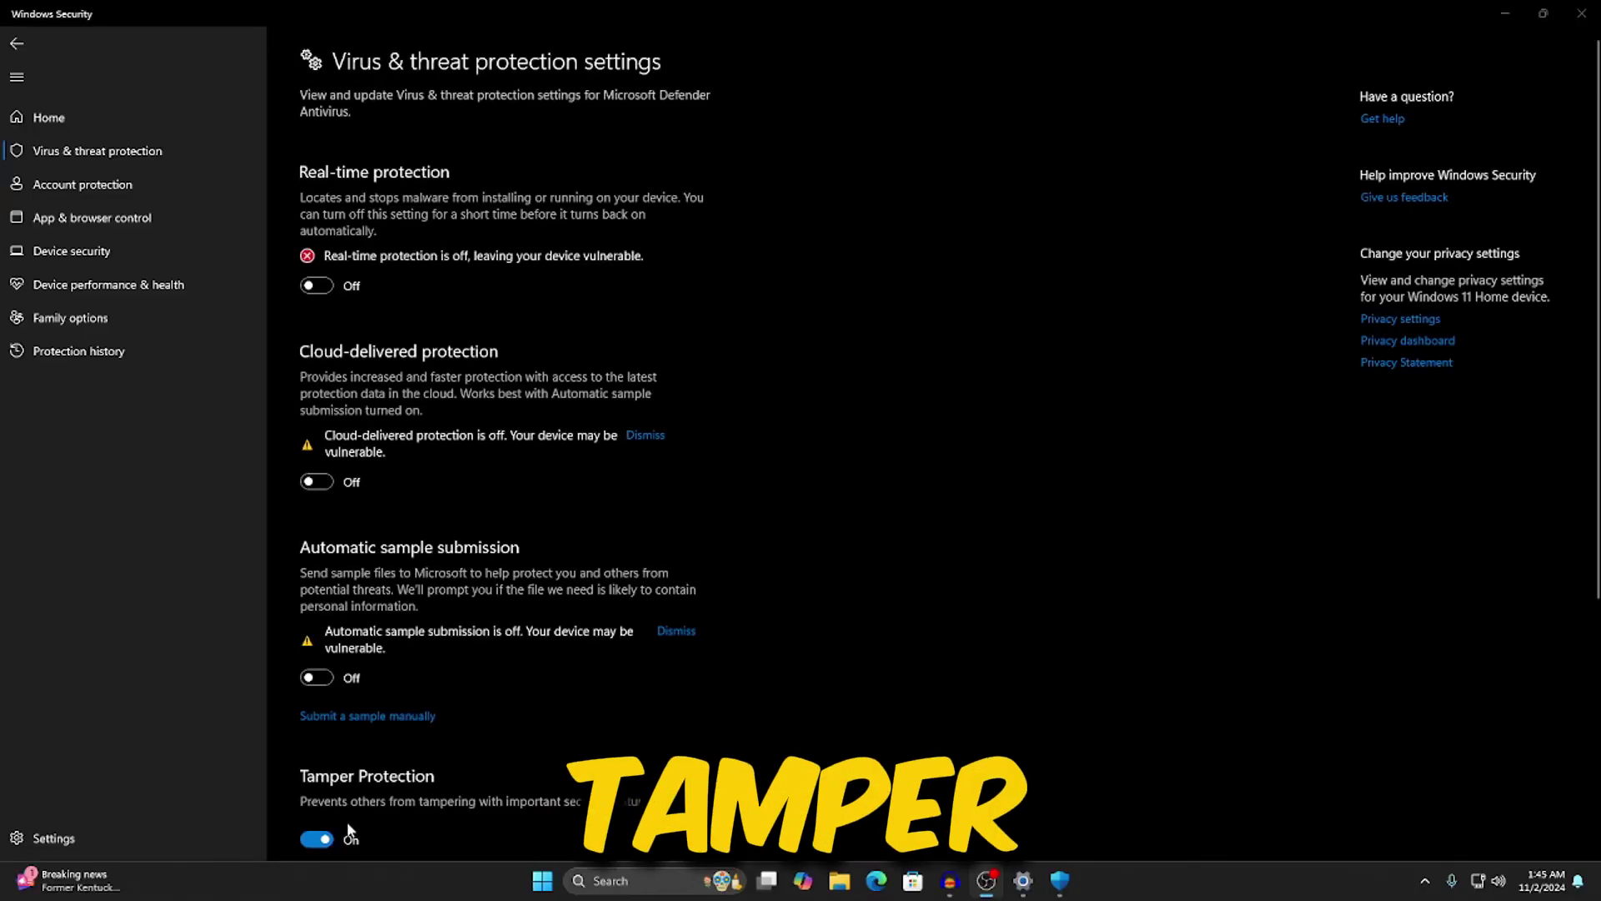
scroll(570, 737, "down", 4)
scroll(309, 614, "up", 4)
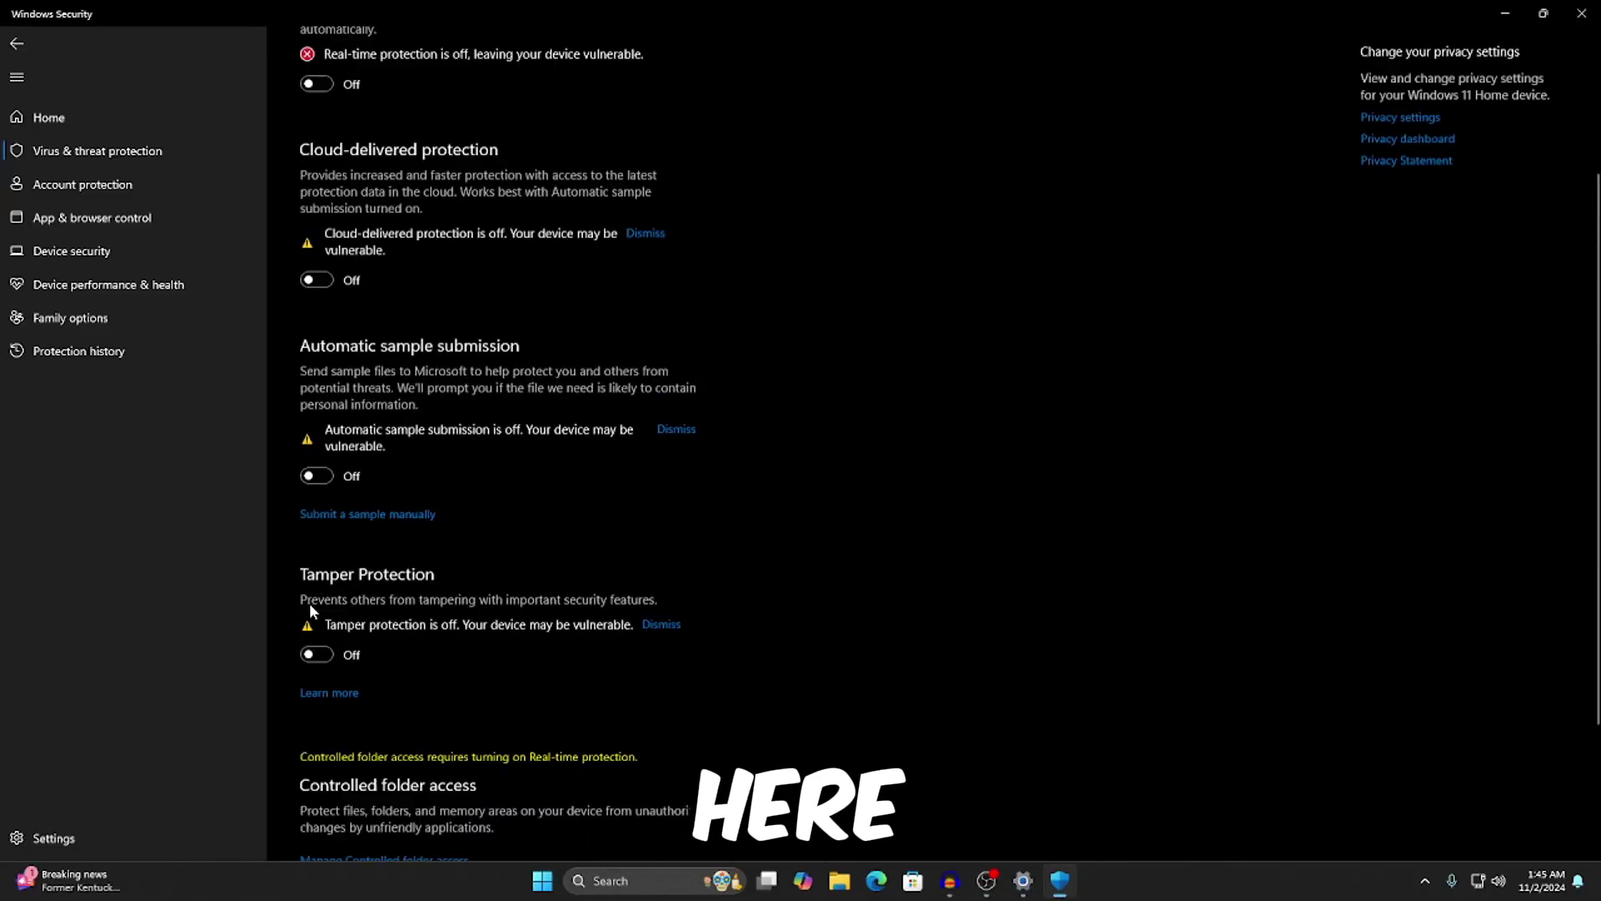
left_click(1582, 13)
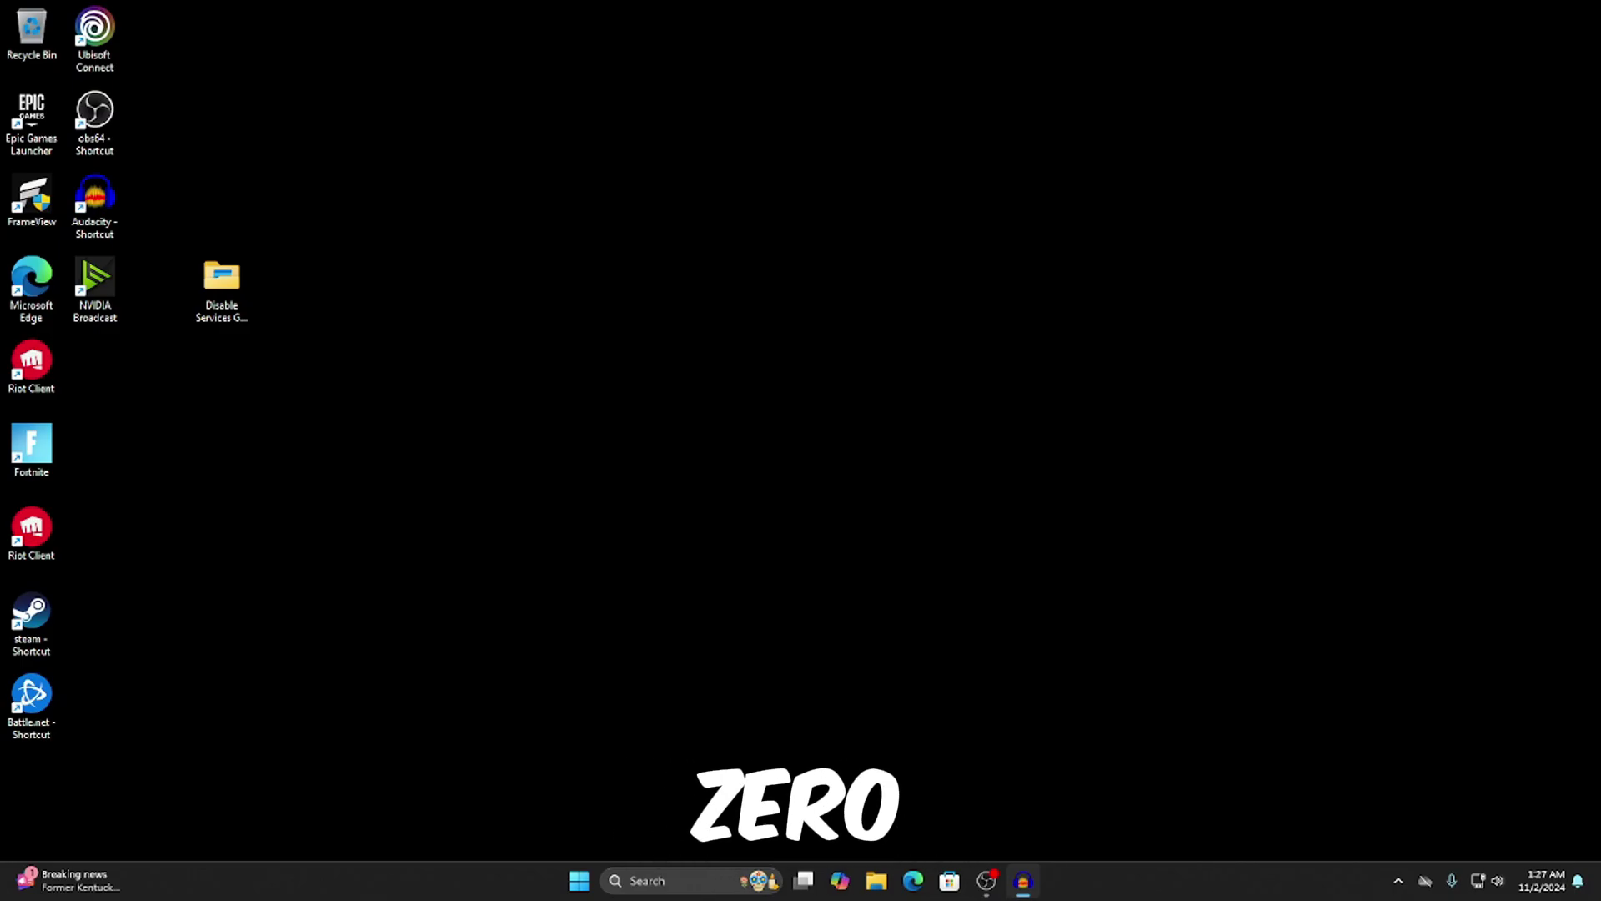
Go to the Startup apps list under Apps in Settings
key("super")
left_click(992, 392)
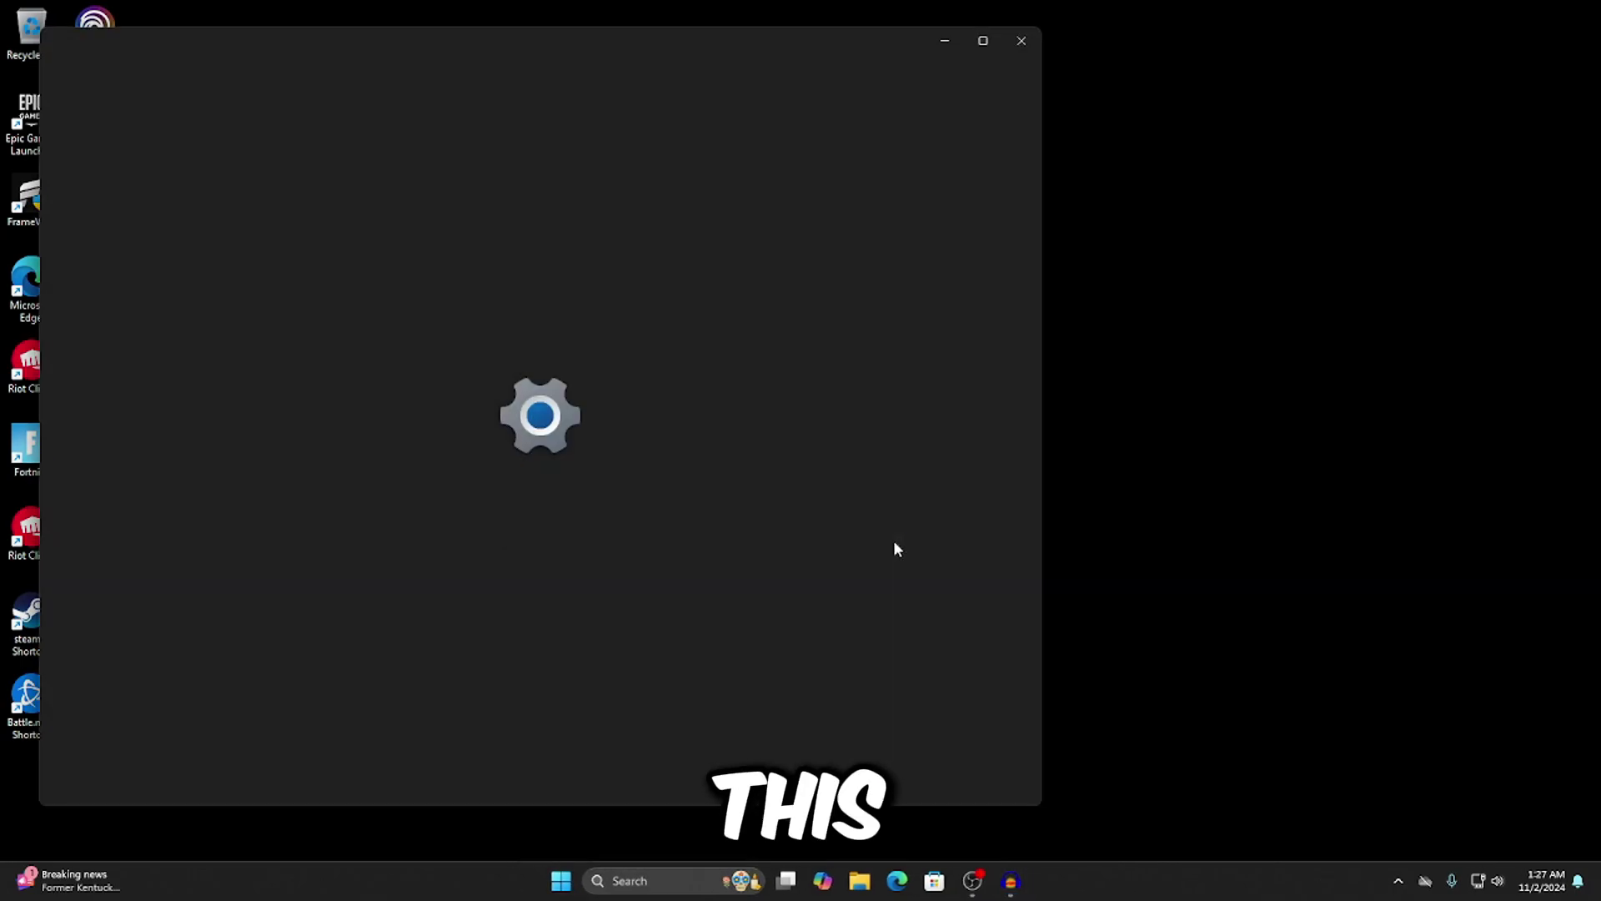
left_click(166, 373)
left_click(479, 450)
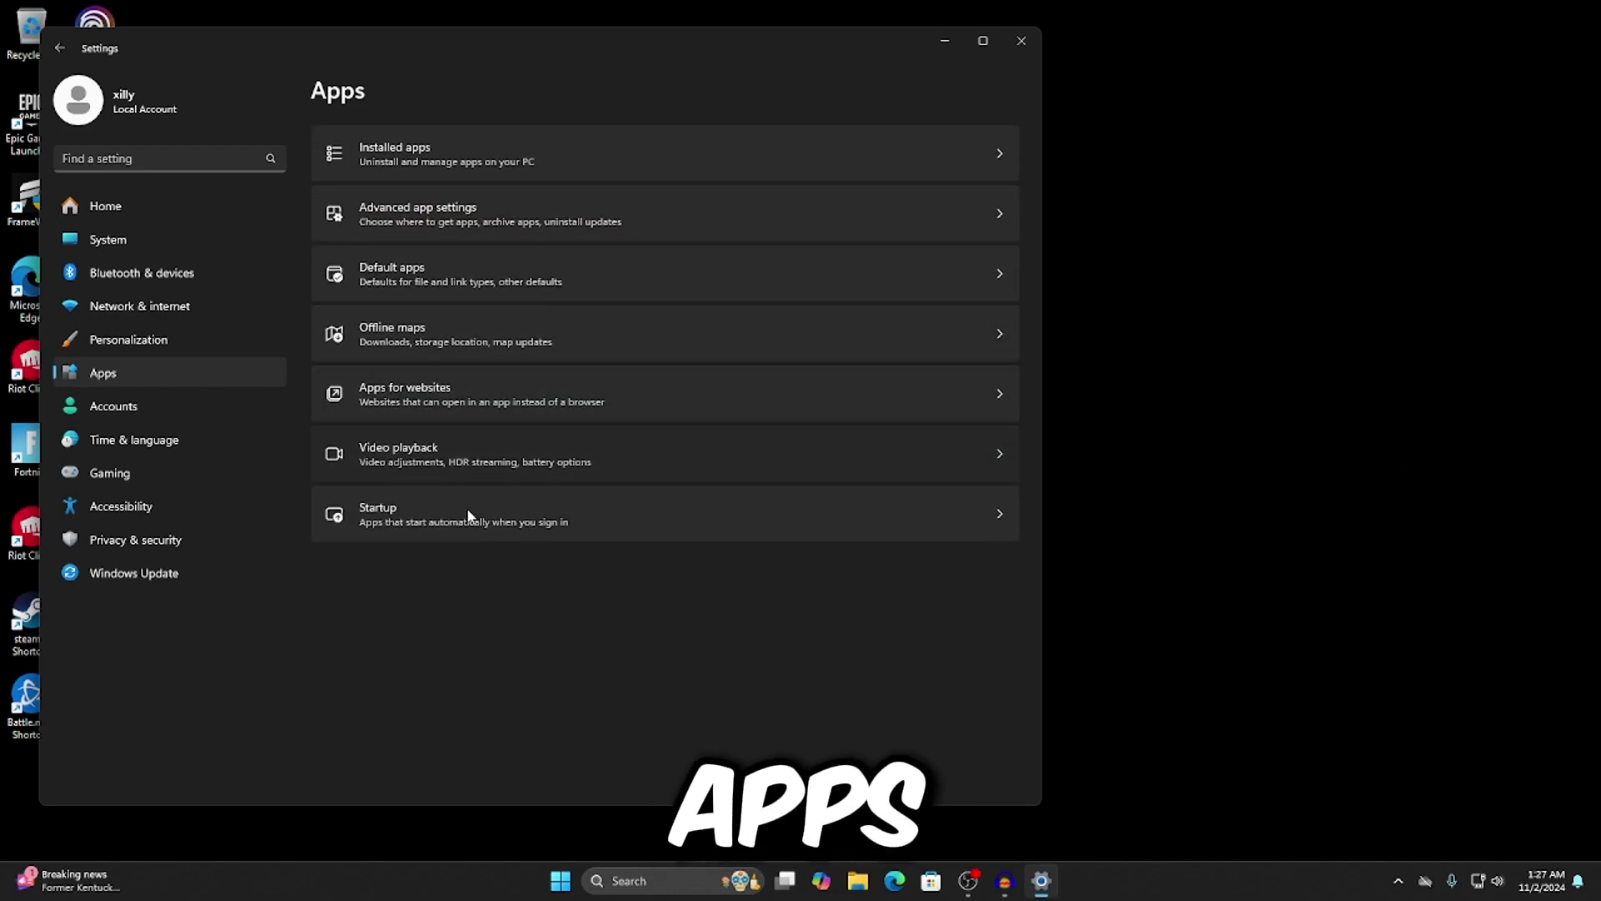
key("alt+Left")
left_click(548, 525)
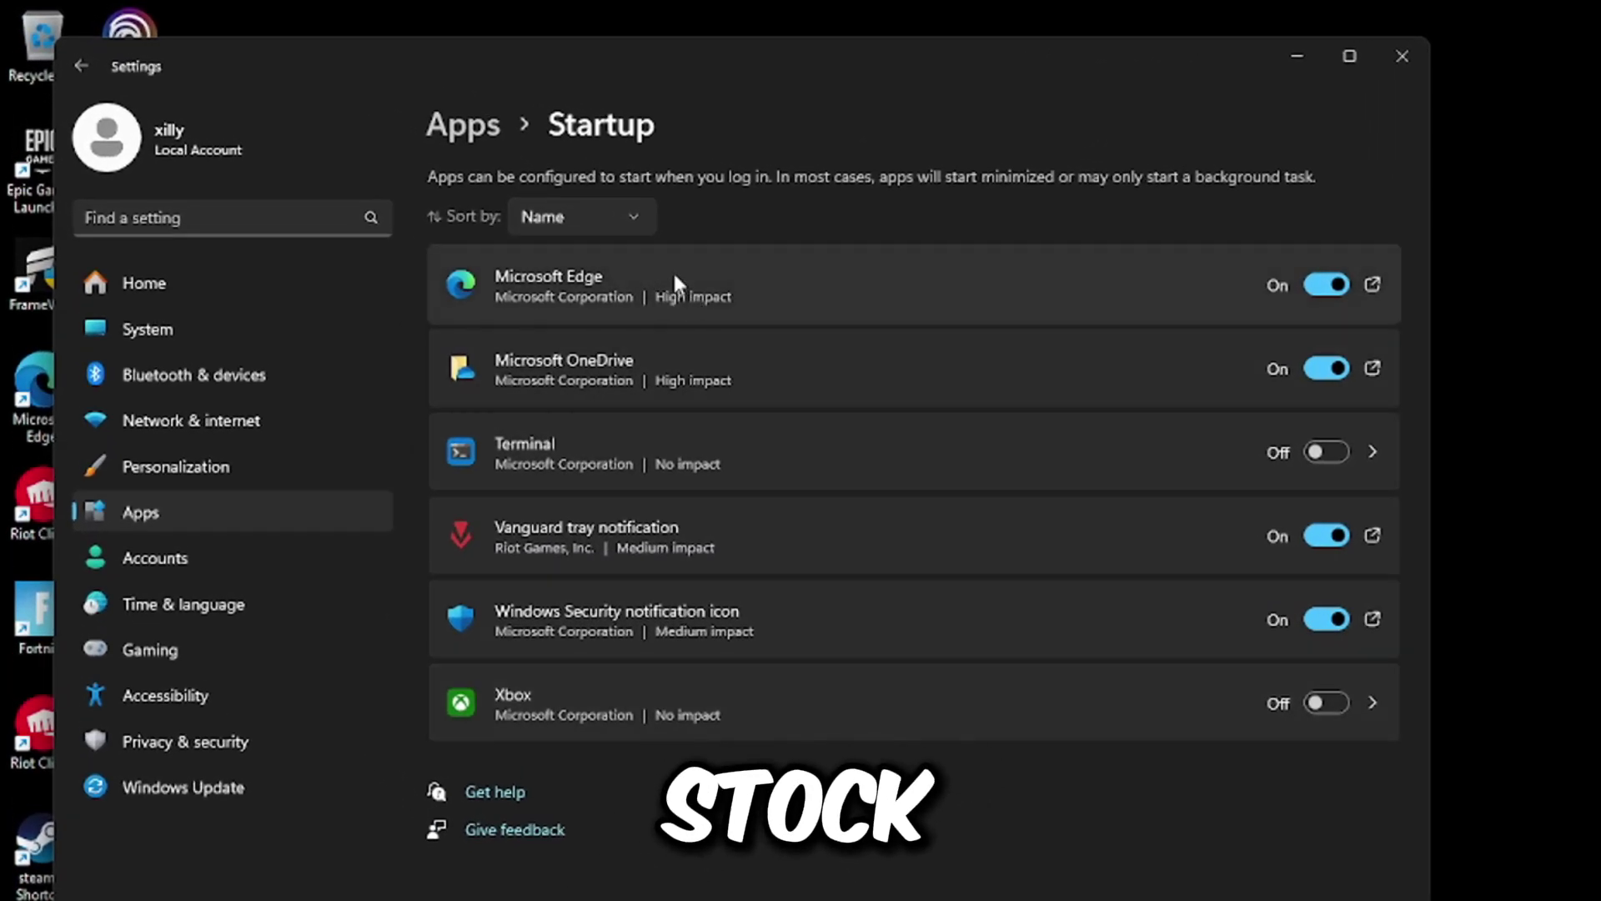
Turn off Edge, OneDrive, Vanguard and Windows Security notification startup apps; open Disable Services Guide
left_click(1327, 285)
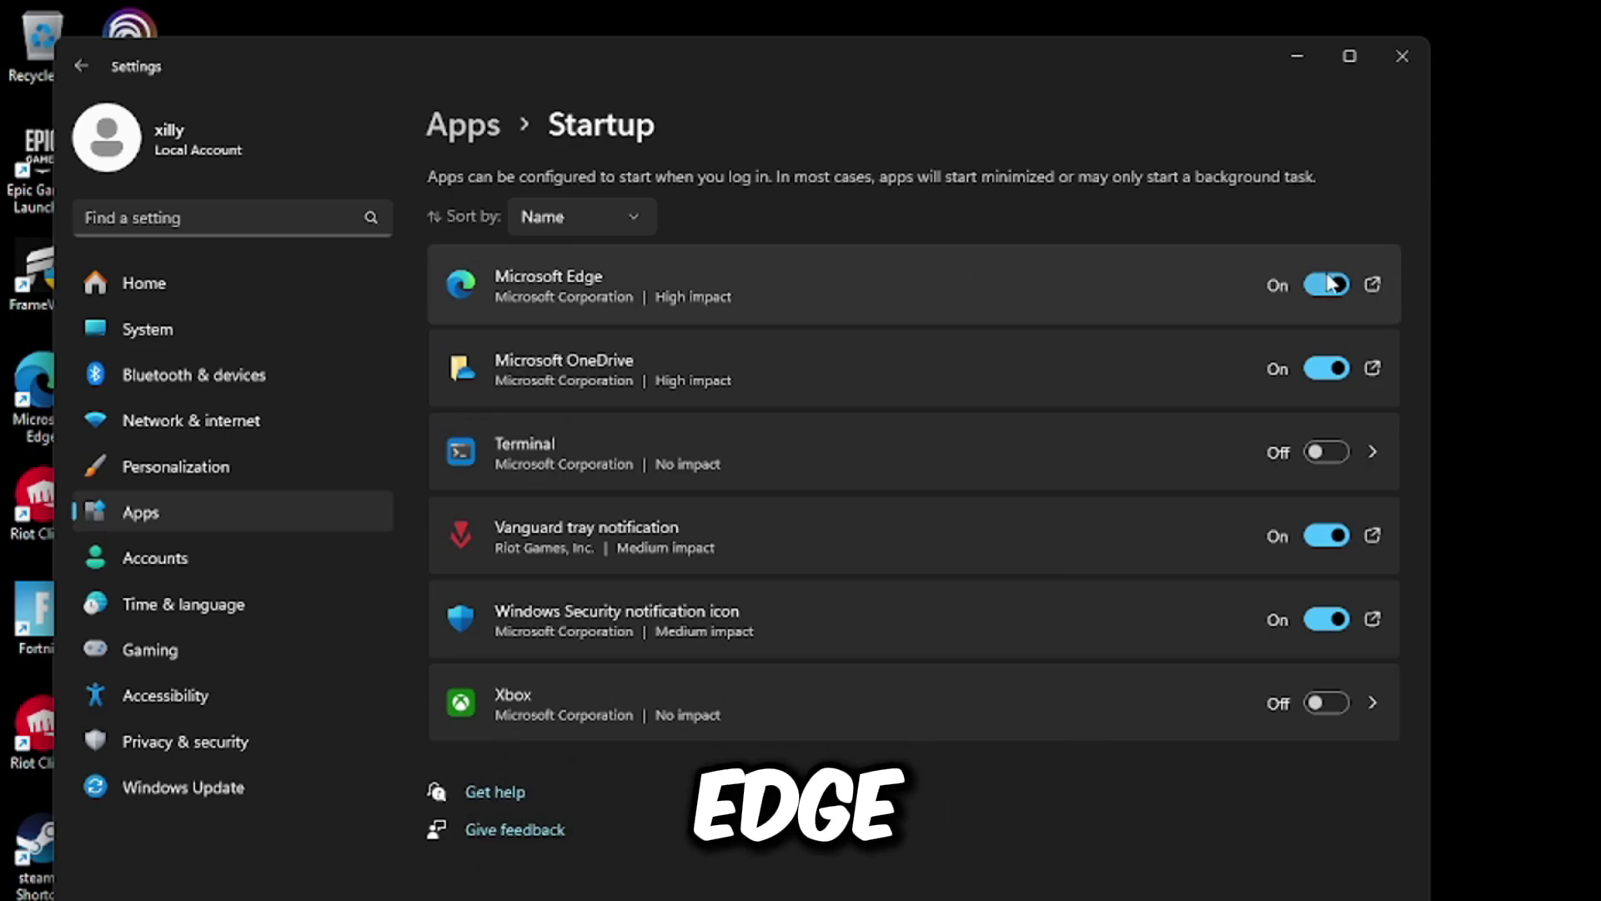
left_click(1326, 367)
left_click(1327, 535)
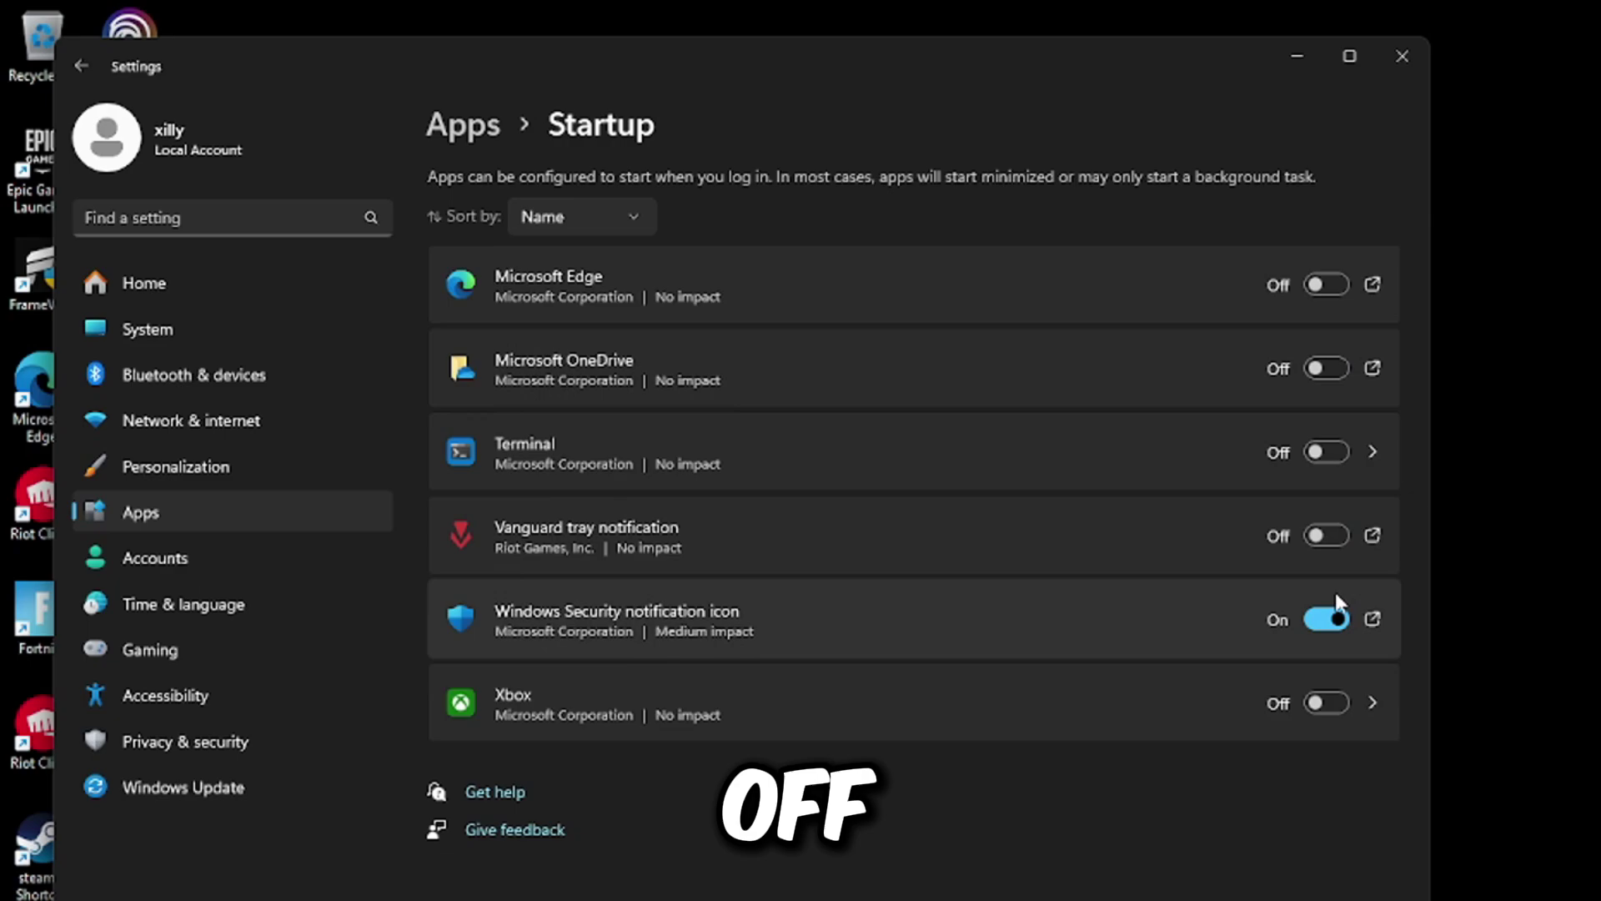
left_click(1327, 618)
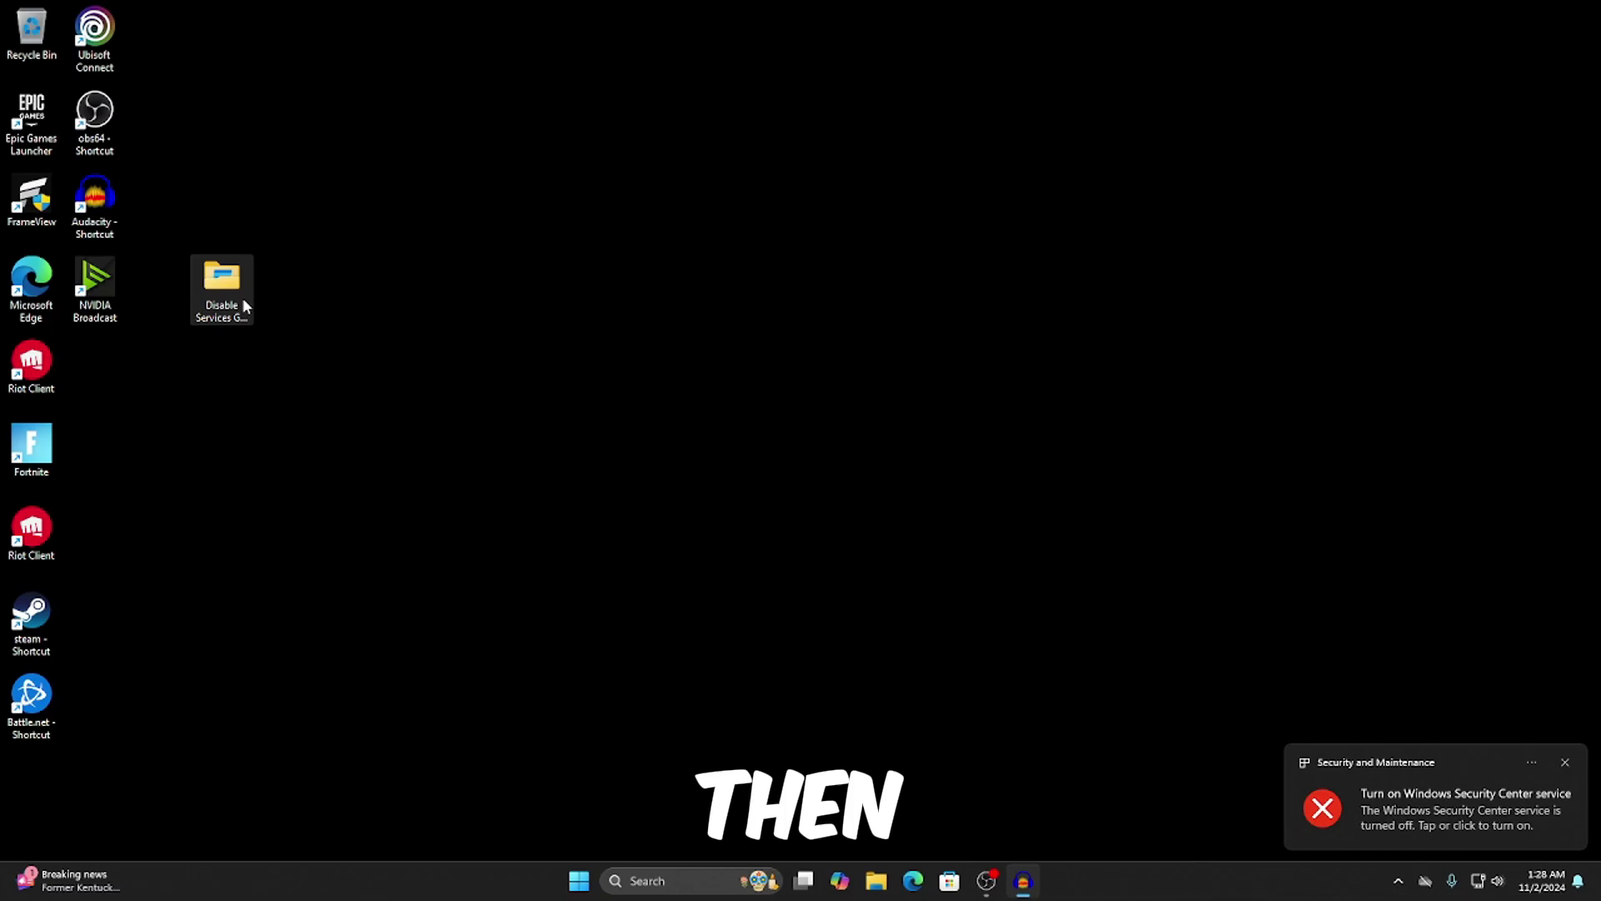
double_click(244, 302)
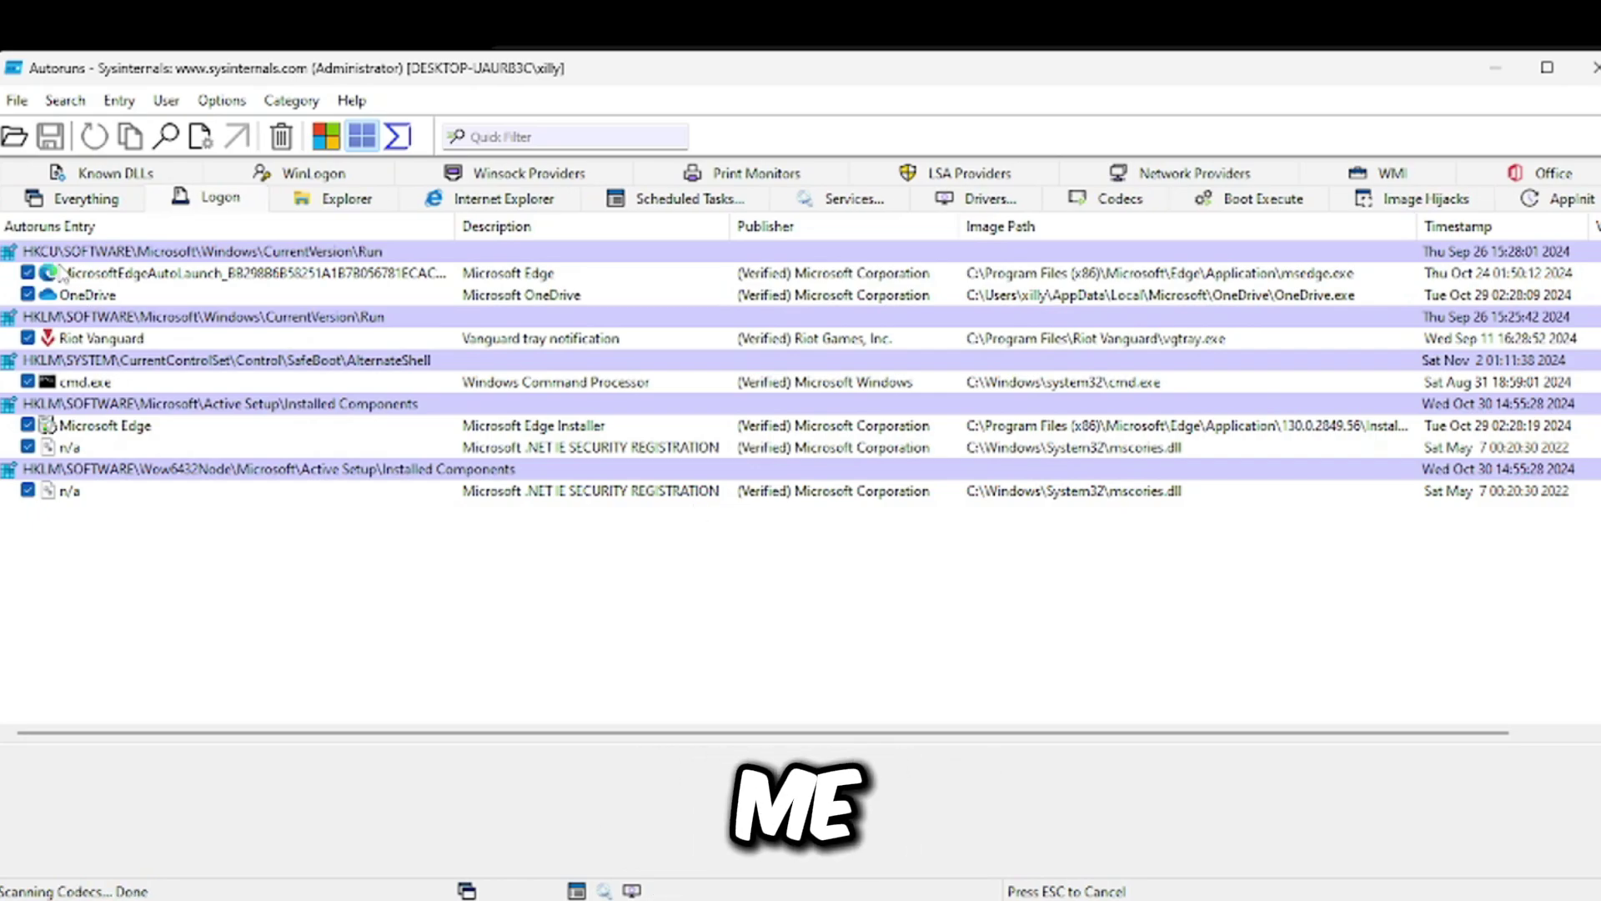
Uncheck the Edge, OneDrive, Vanguard, Edge component and two n/a .NET Logon entries
left_click(28, 273)
left_click(28, 294)
left_click(27, 337)
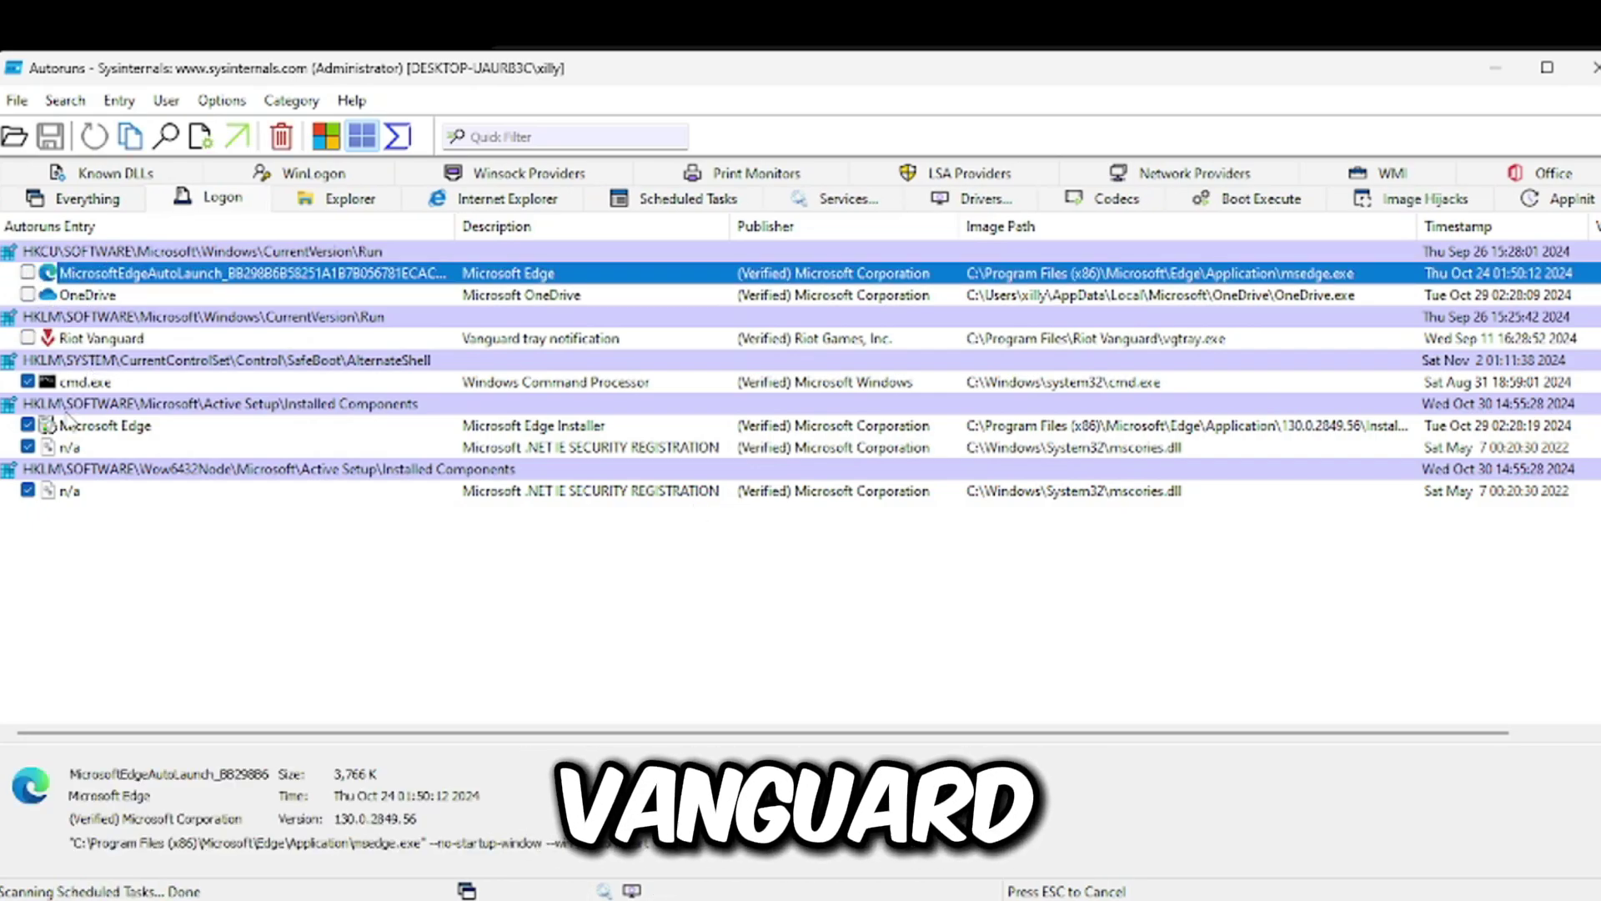
left_click(27, 425)
left_click(28, 447)
left_click(28, 491)
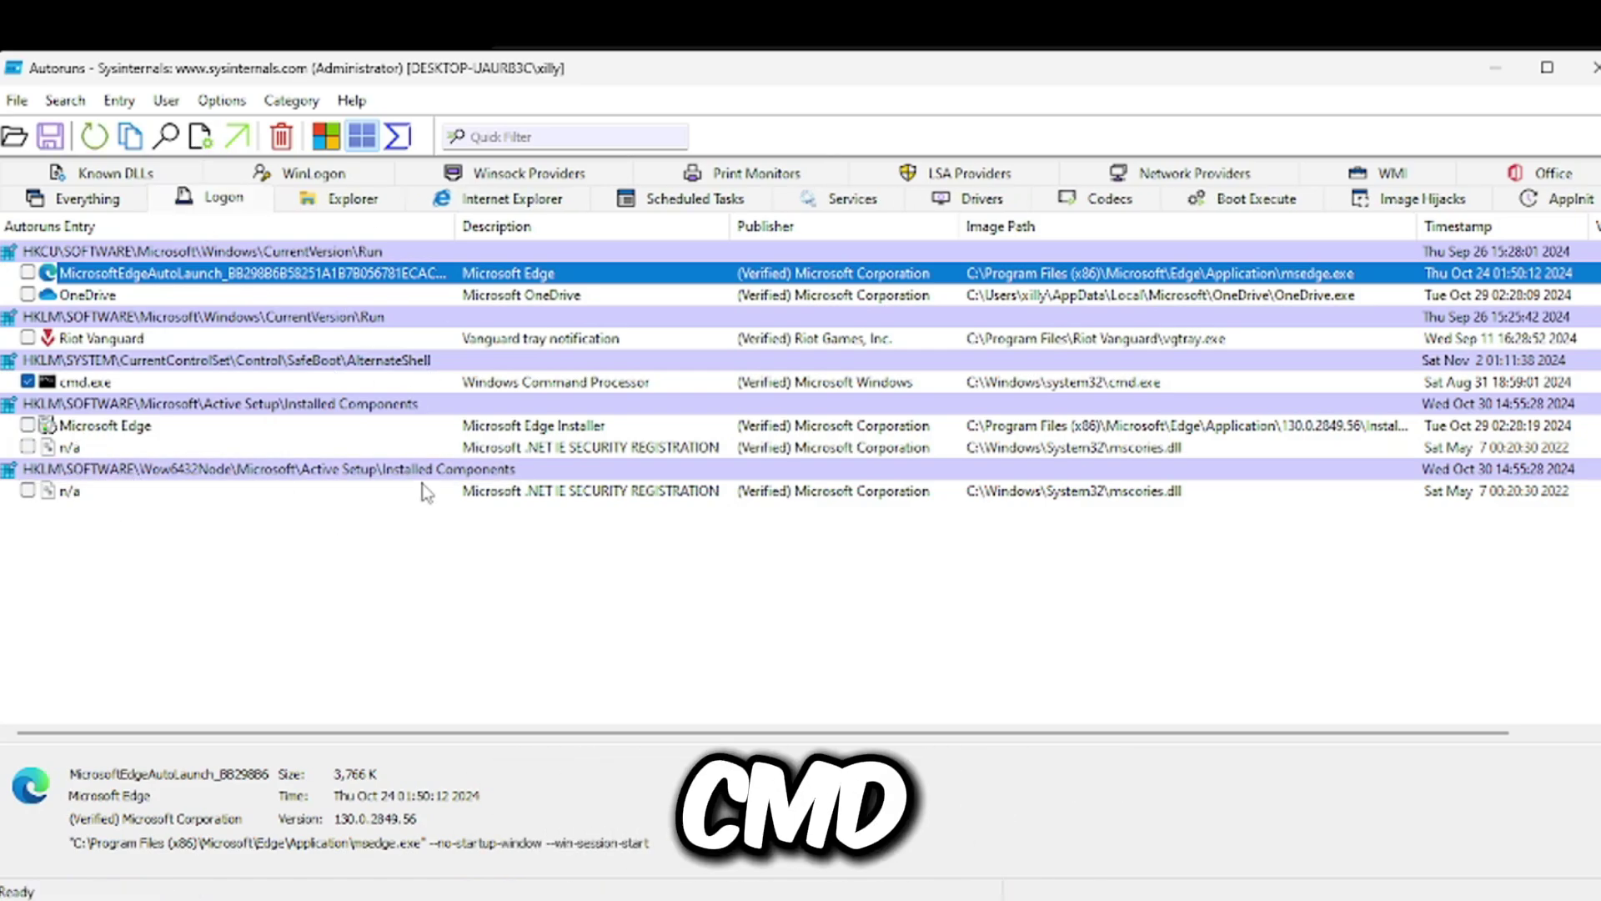
left_click(167, 382)
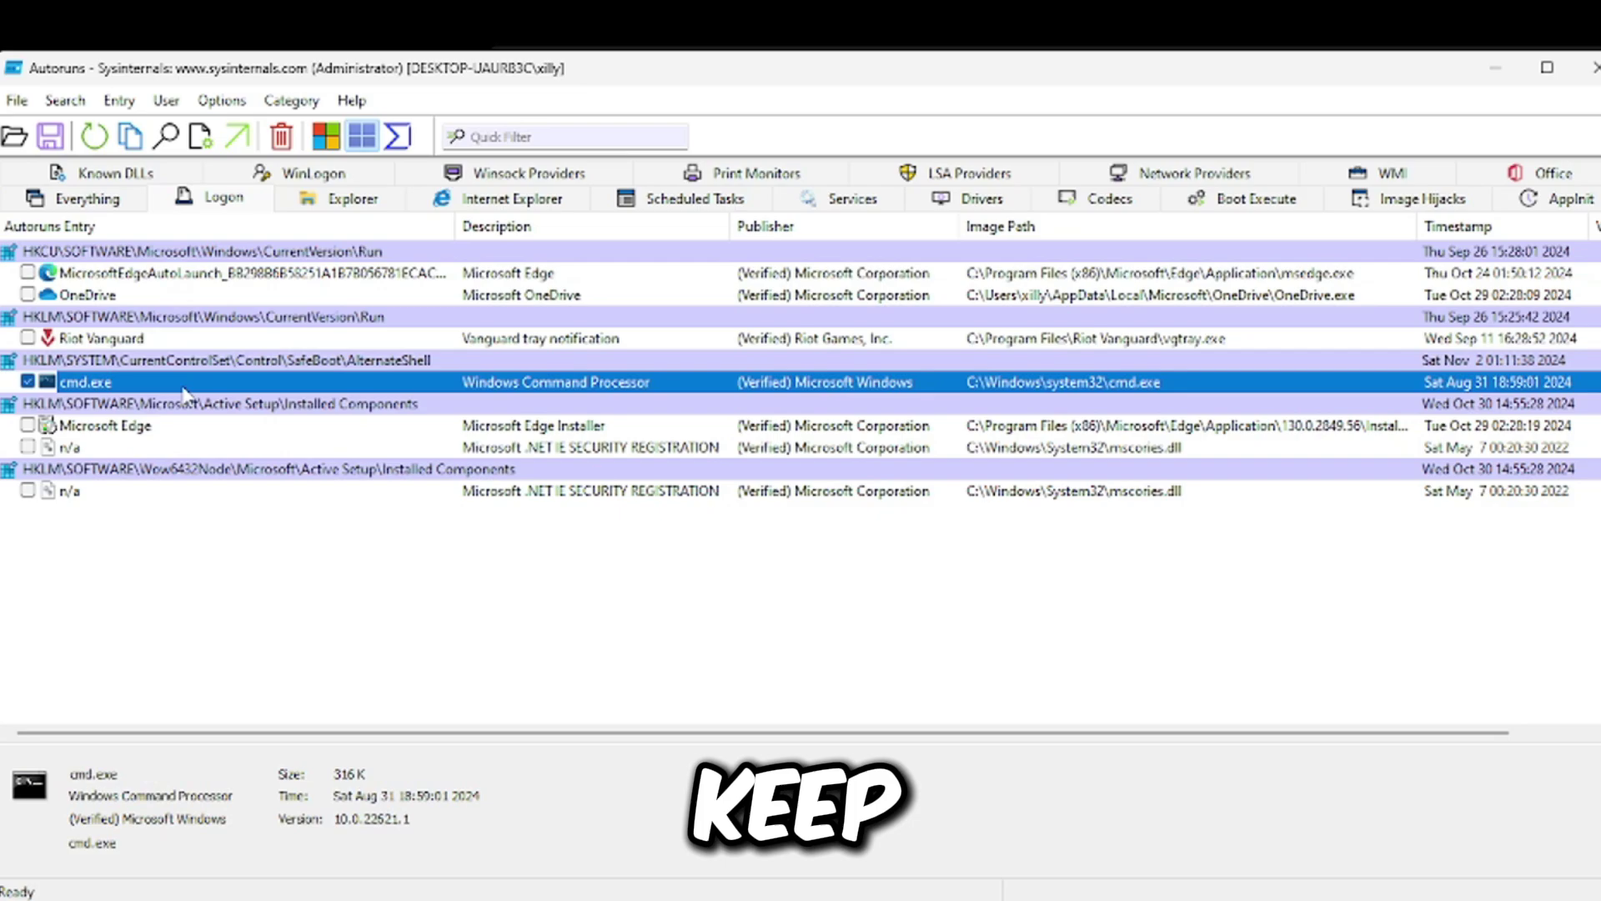
Delete the USO_UxBroker scheduled task
left_click(703, 204)
left_click(348, 342)
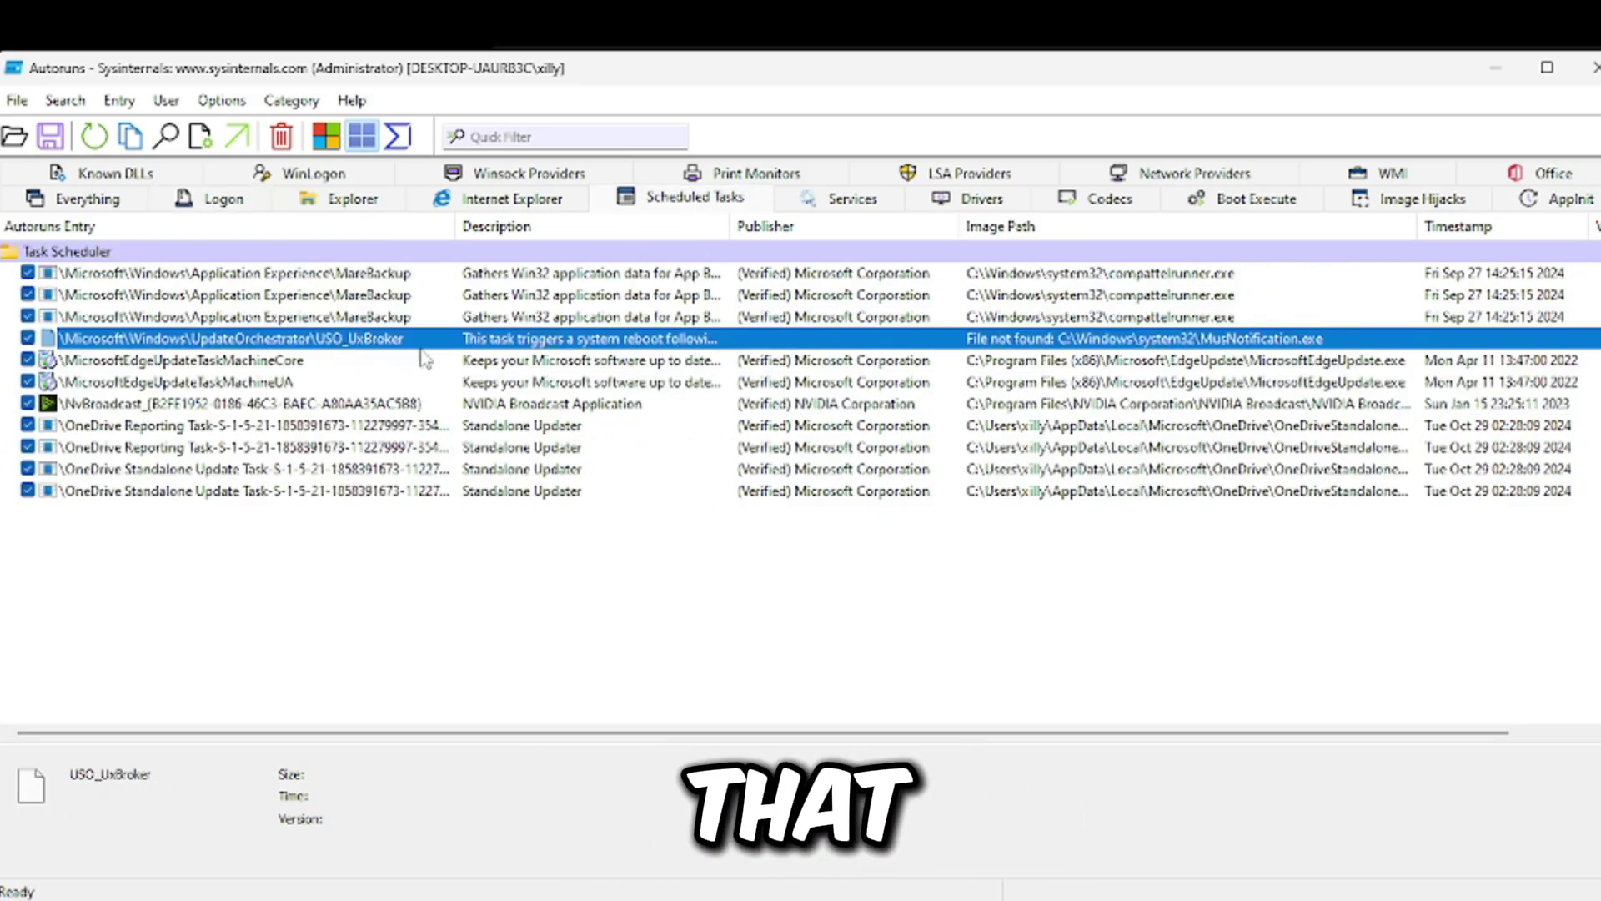
right_click(386, 340)
left_click(458, 345)
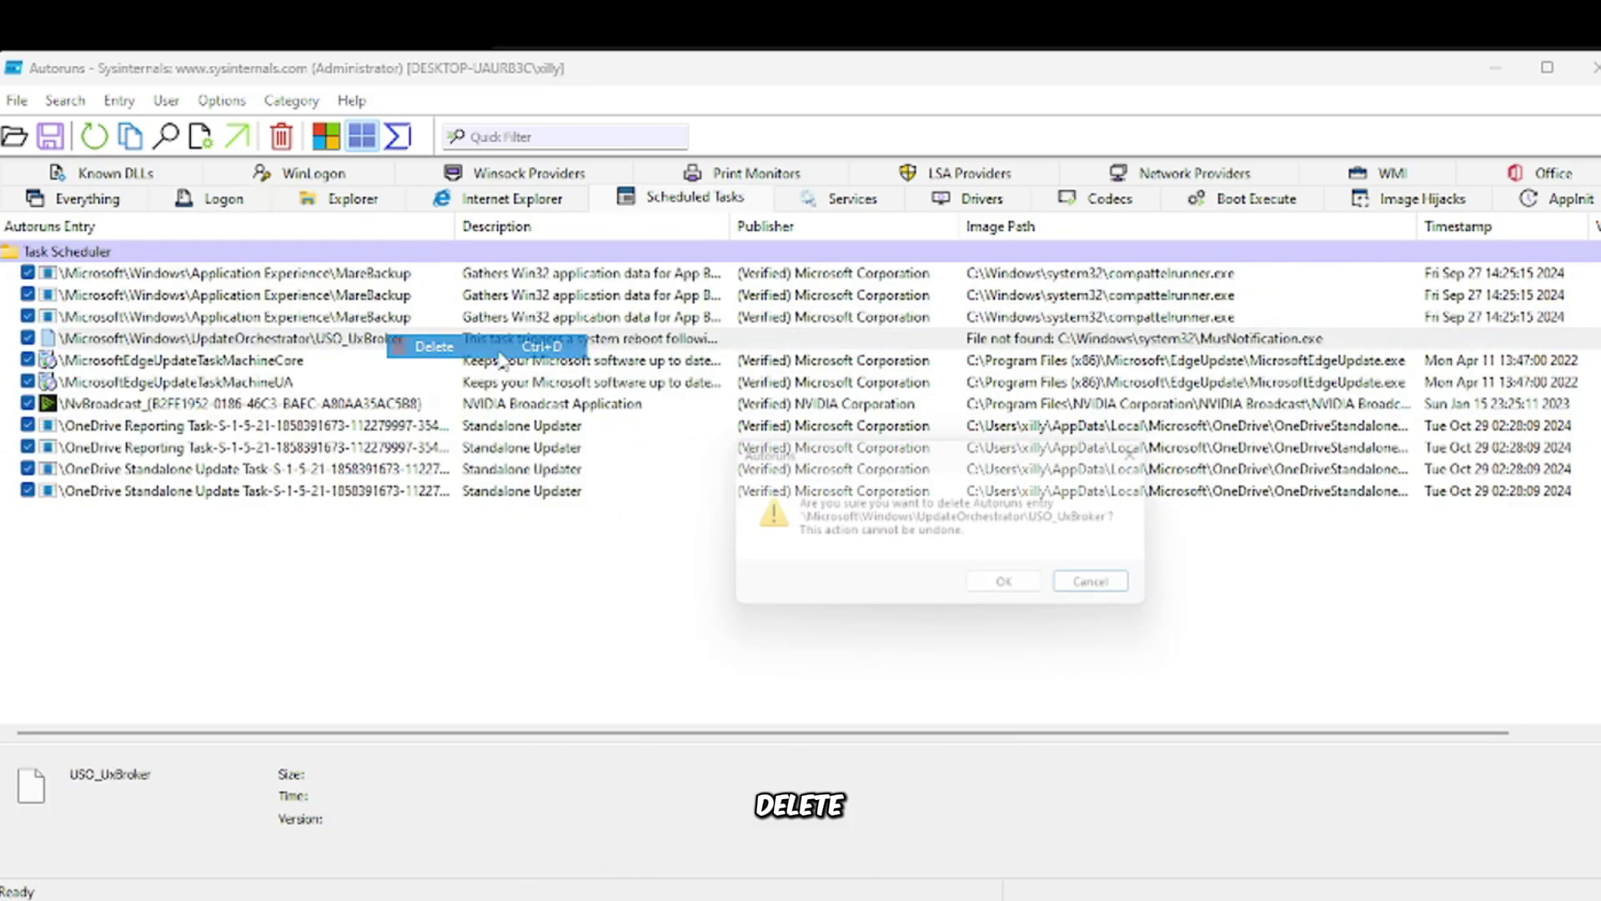
left_click(1026, 592)
Disable both Edge update tasks and the OneDrive Reporting and Standalone Update tasks
left_click(173, 360)
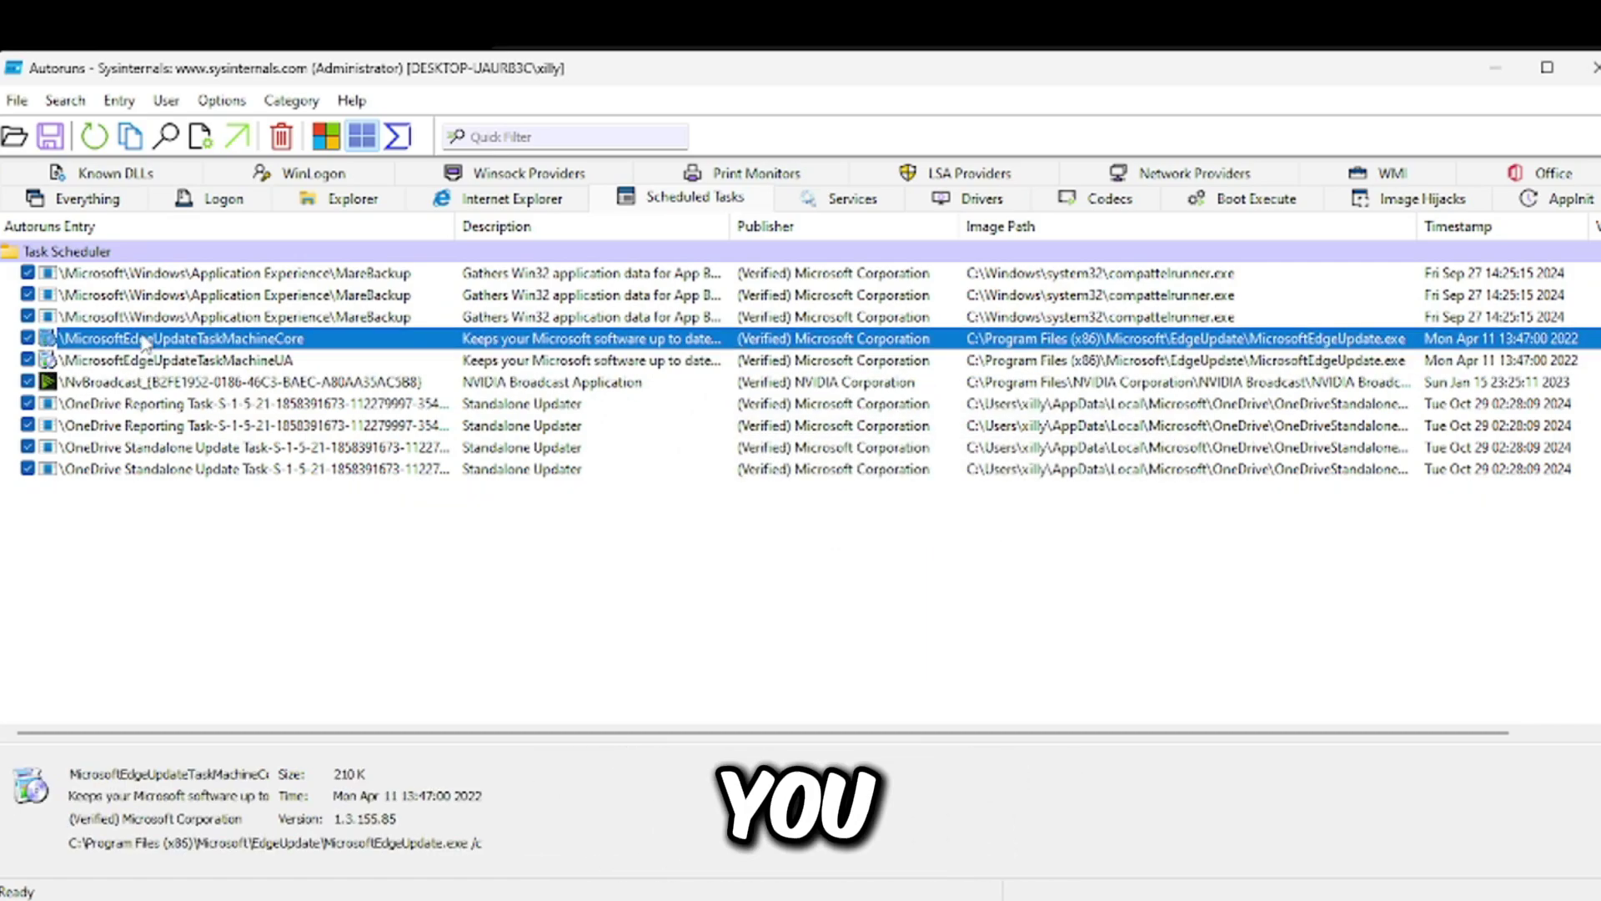
left_click(27, 339)
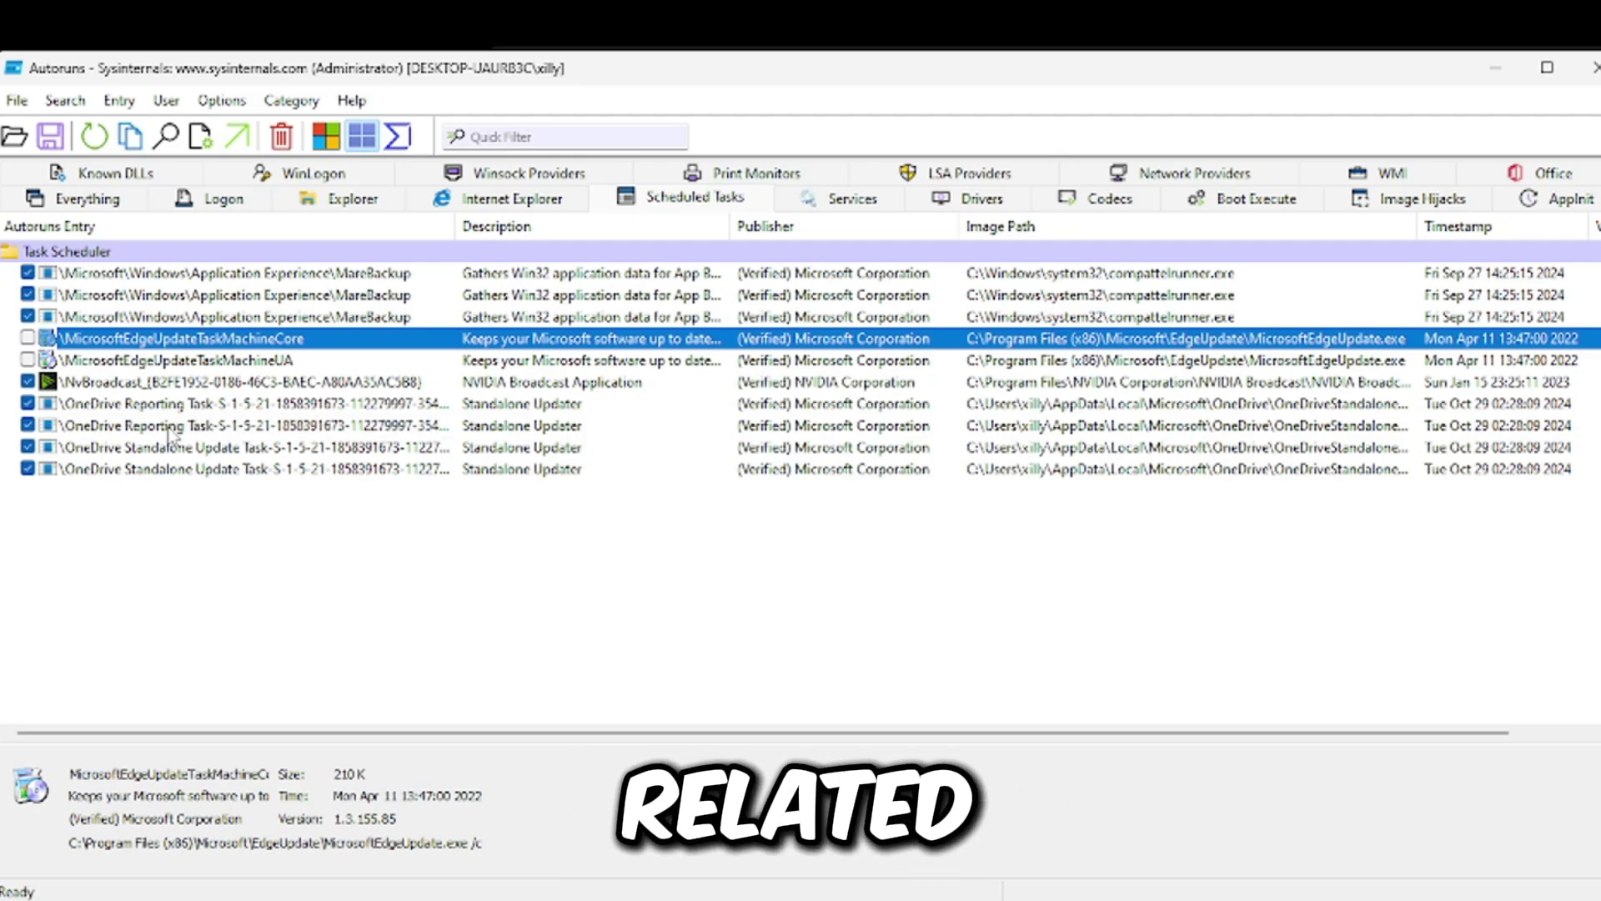
left_click(92, 404)
left_click(93, 425)
left_click(92, 403)
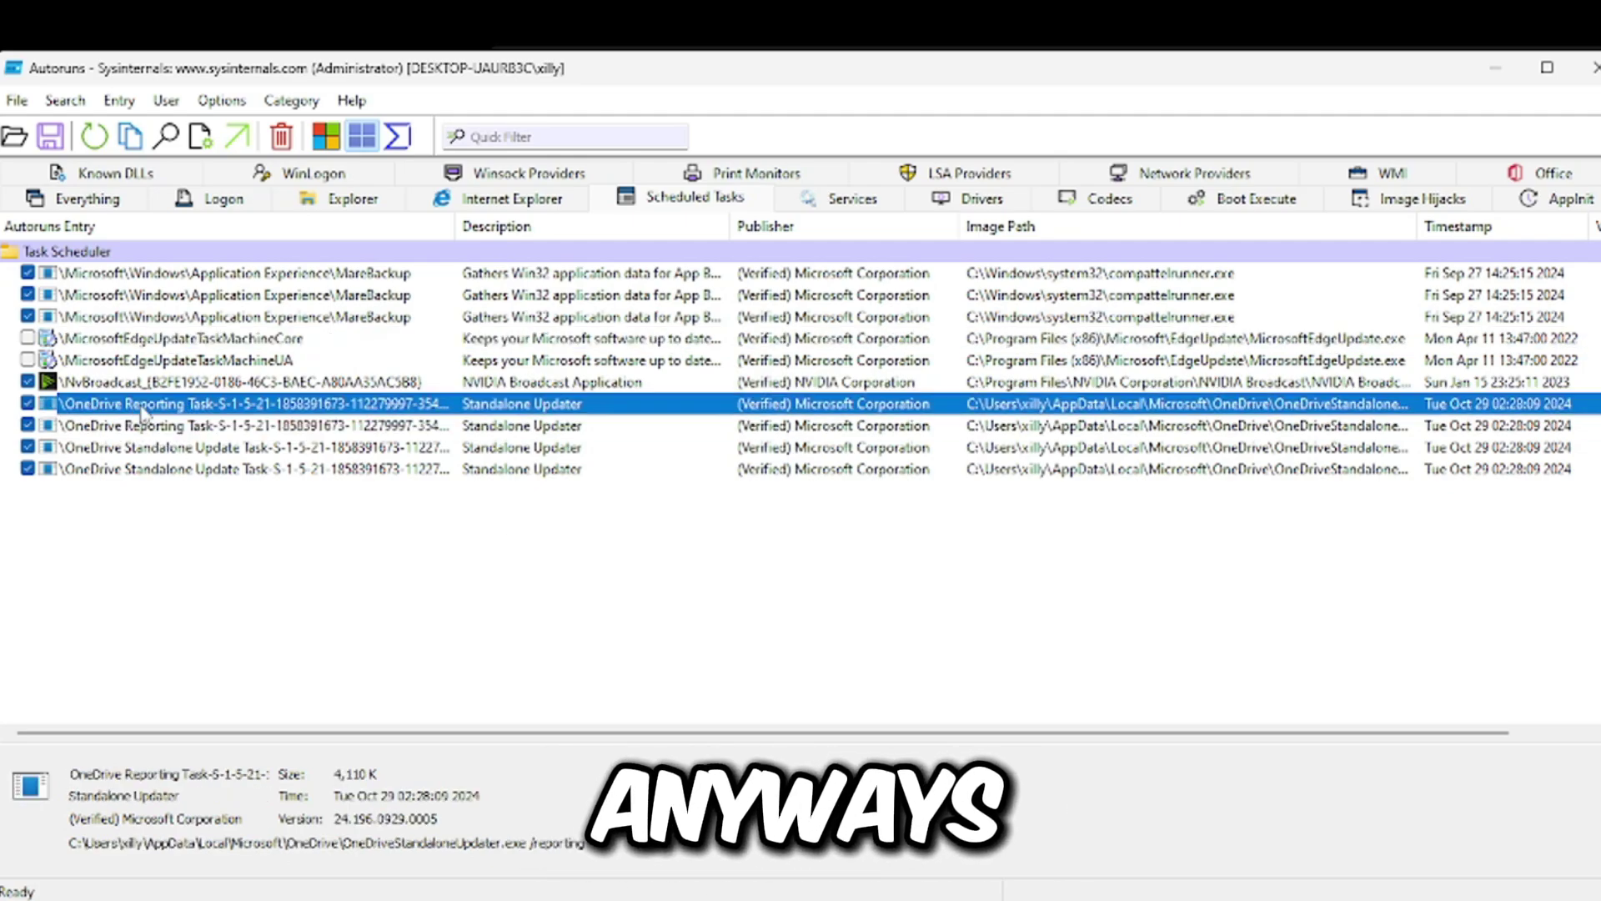
left_click(27, 404)
left_click(28, 425)
left_click(28, 447)
left_click(27, 469)
left_click(821, 199)
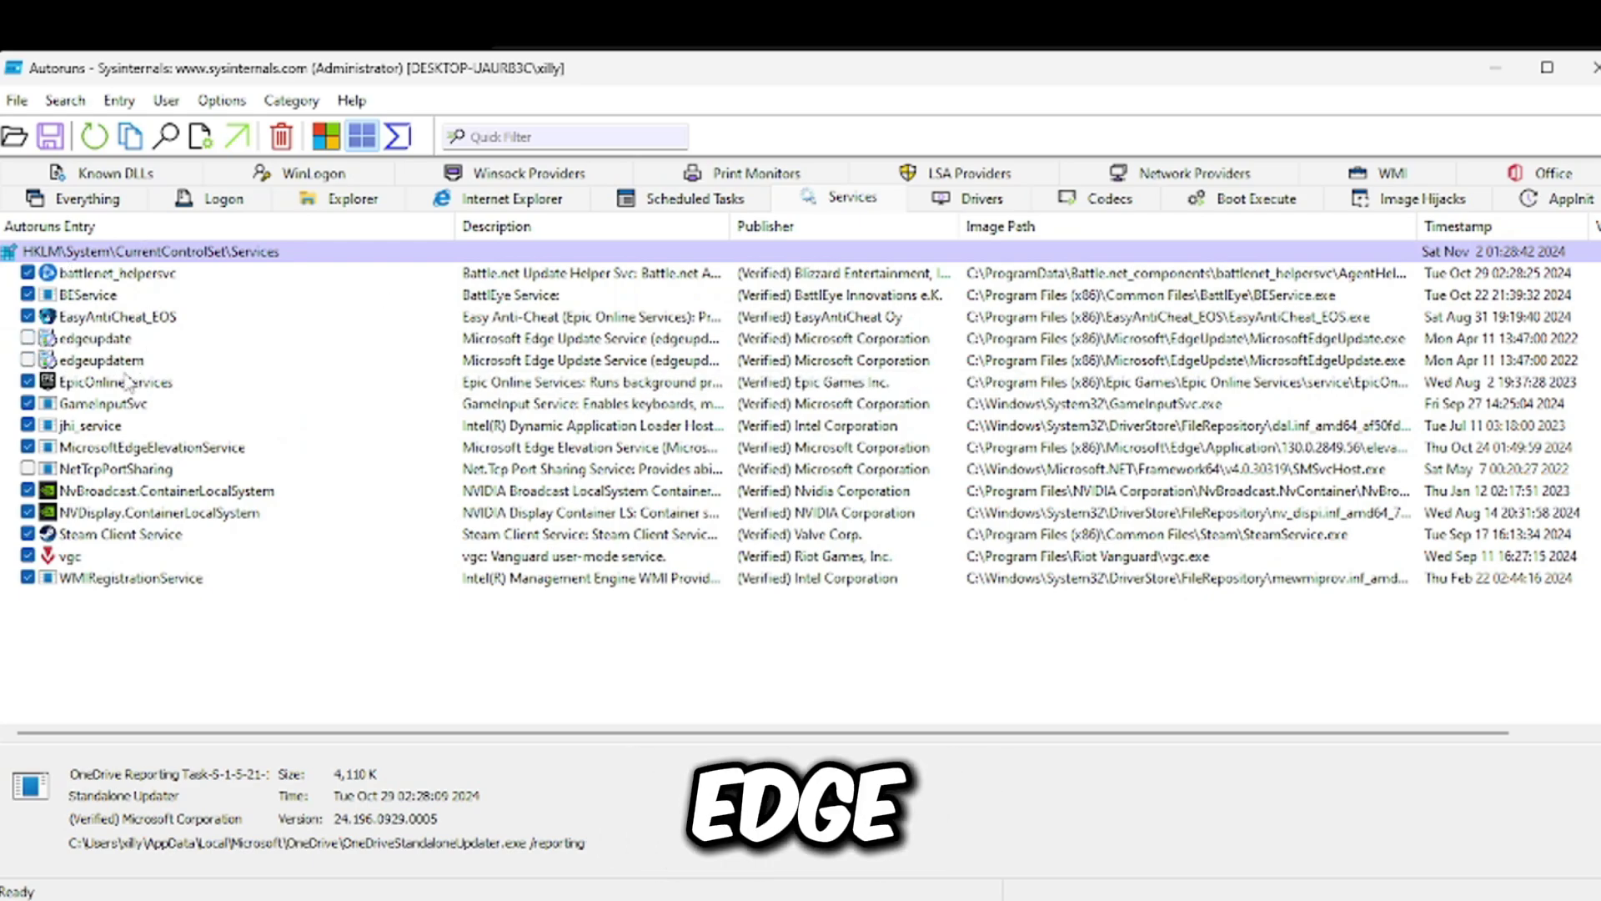
Delete the Adobe Type Manager entry from the Autoruns Drivers list
left_click(105, 346)
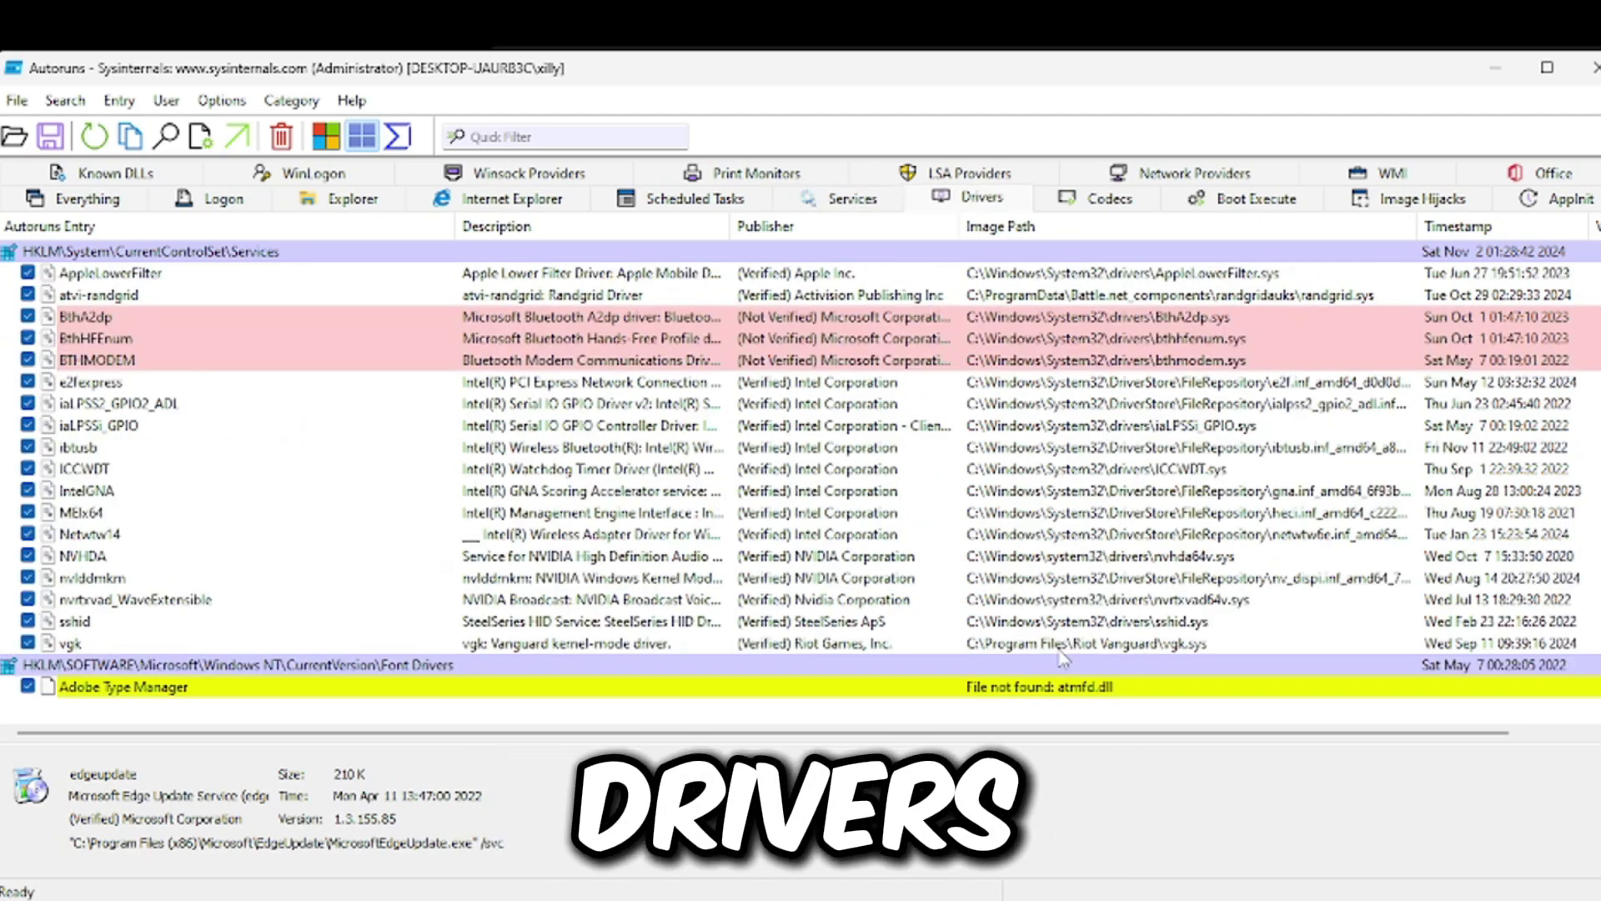
left_click(193, 690)
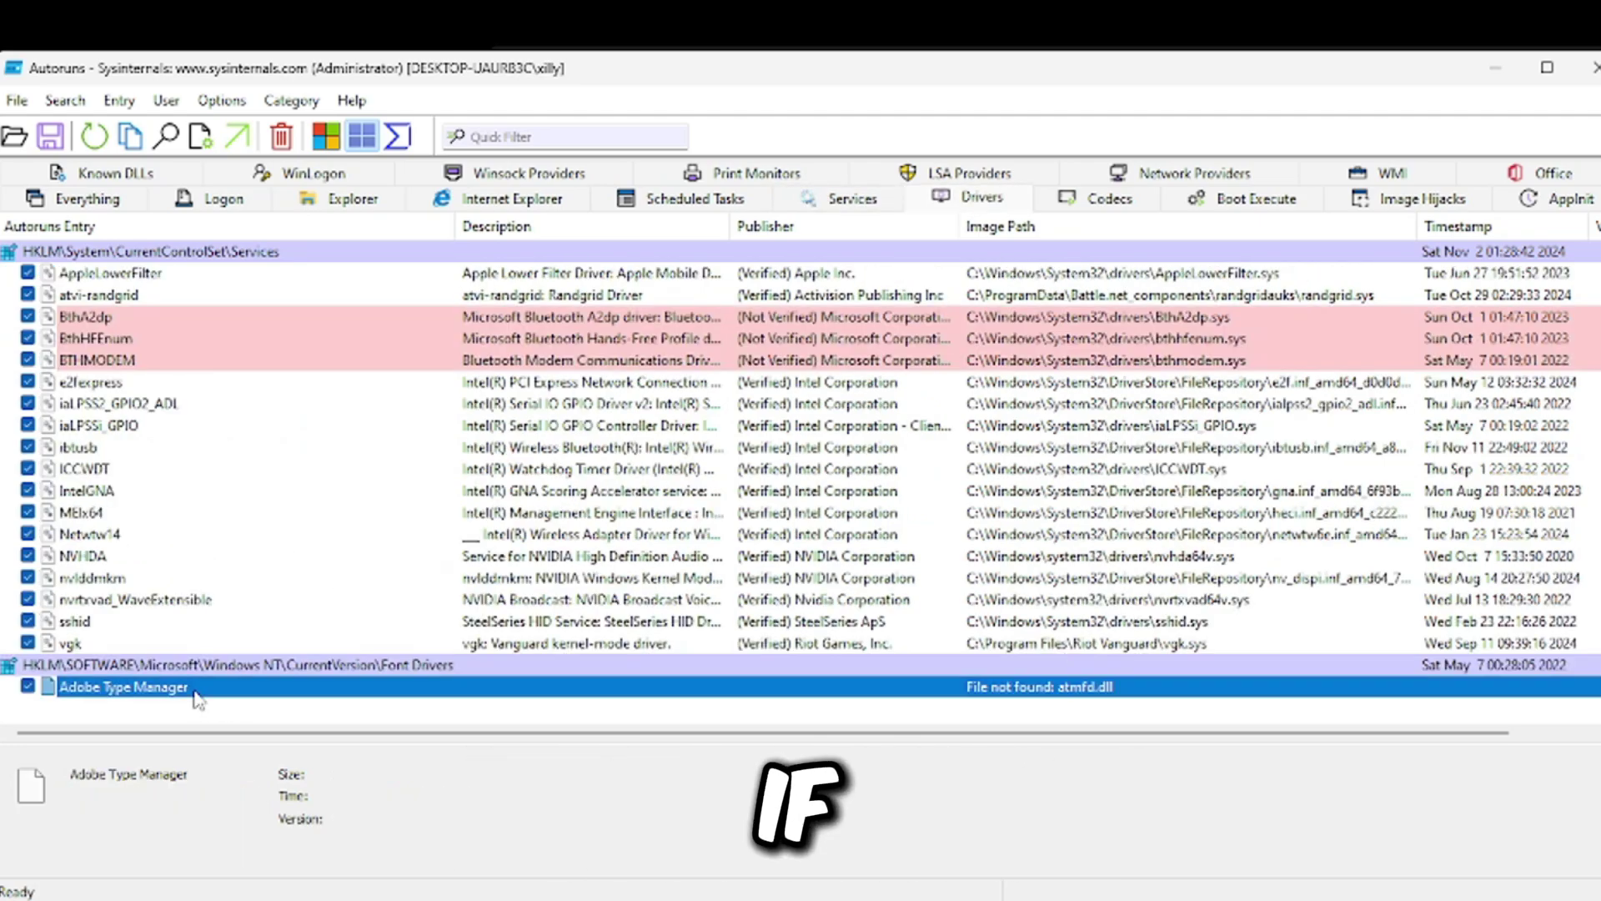
right_click(214, 700)
left_click(246, 707)
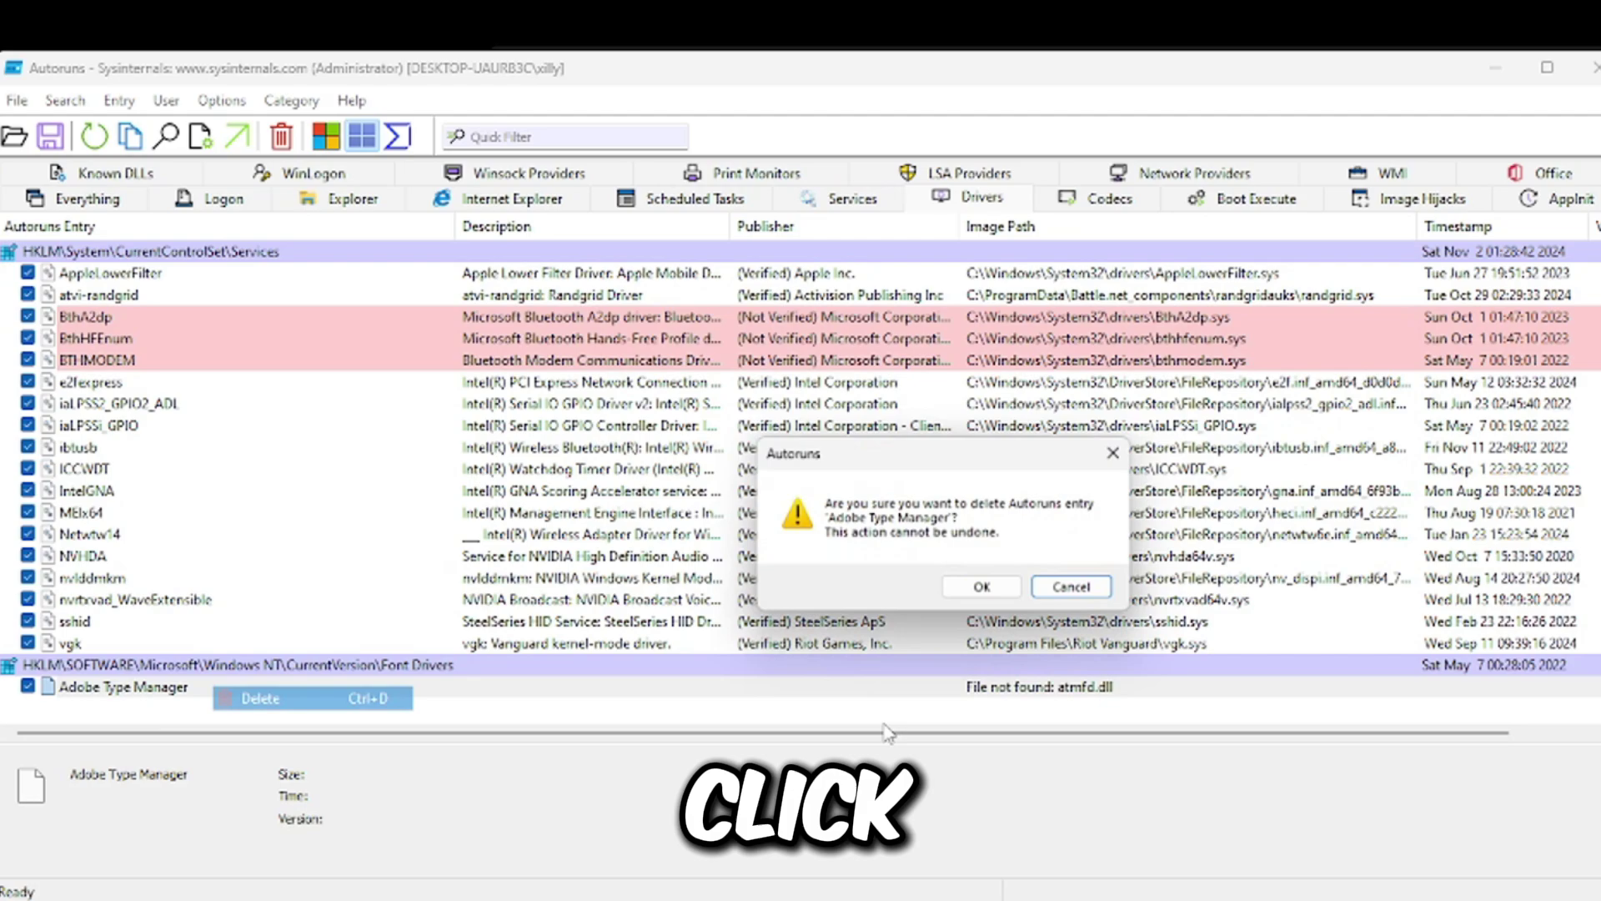
left_click(891, 593)
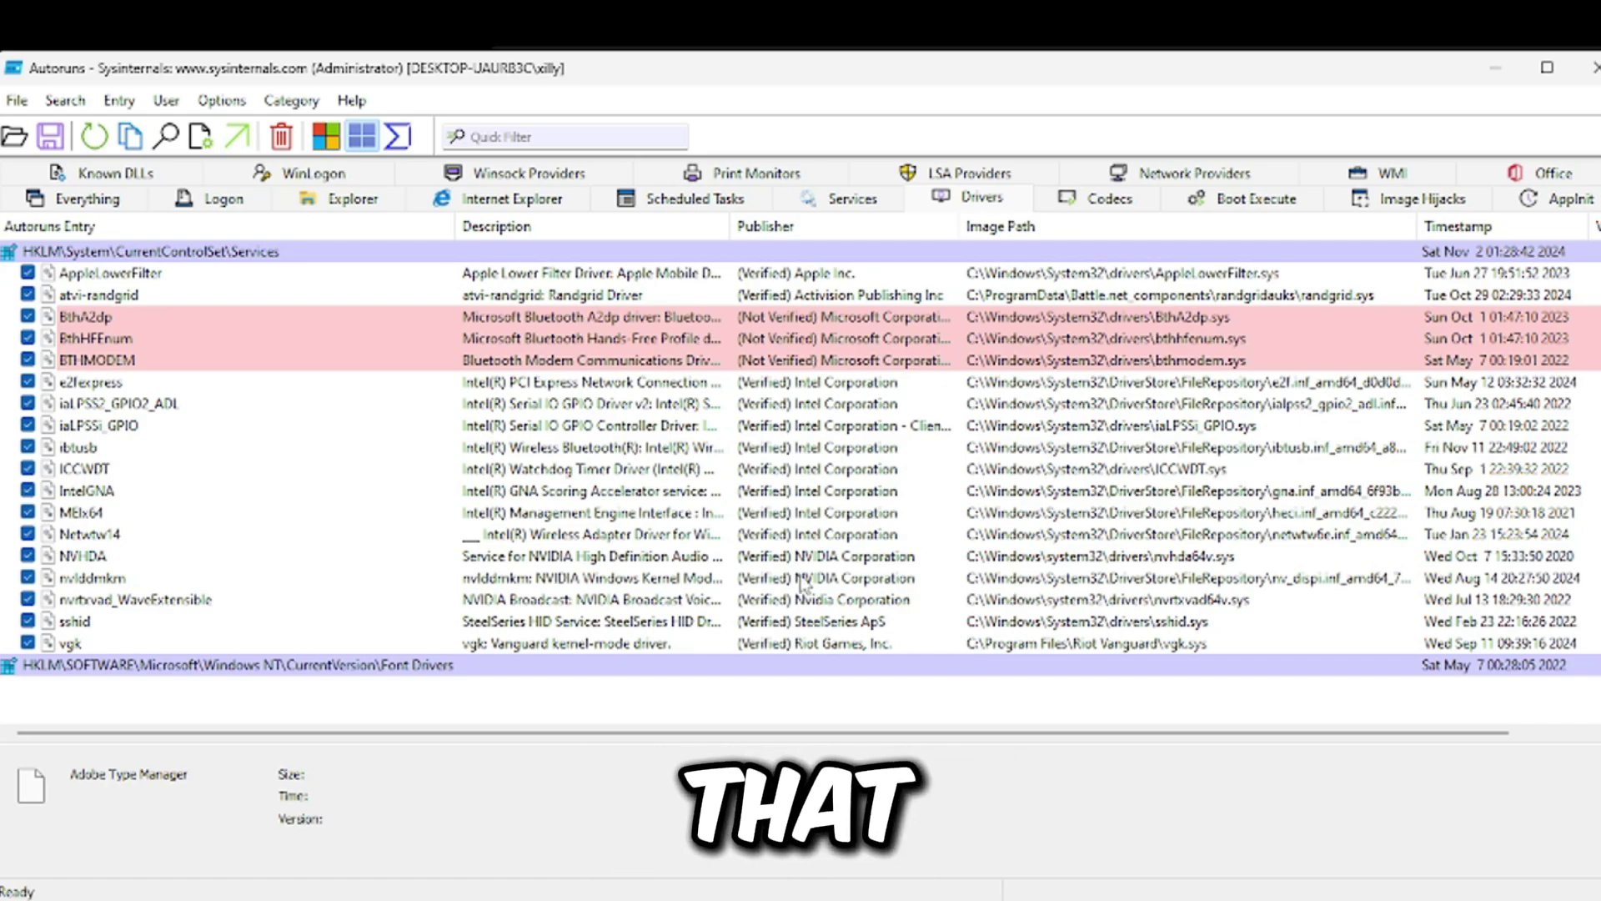
left_click(118, 451)
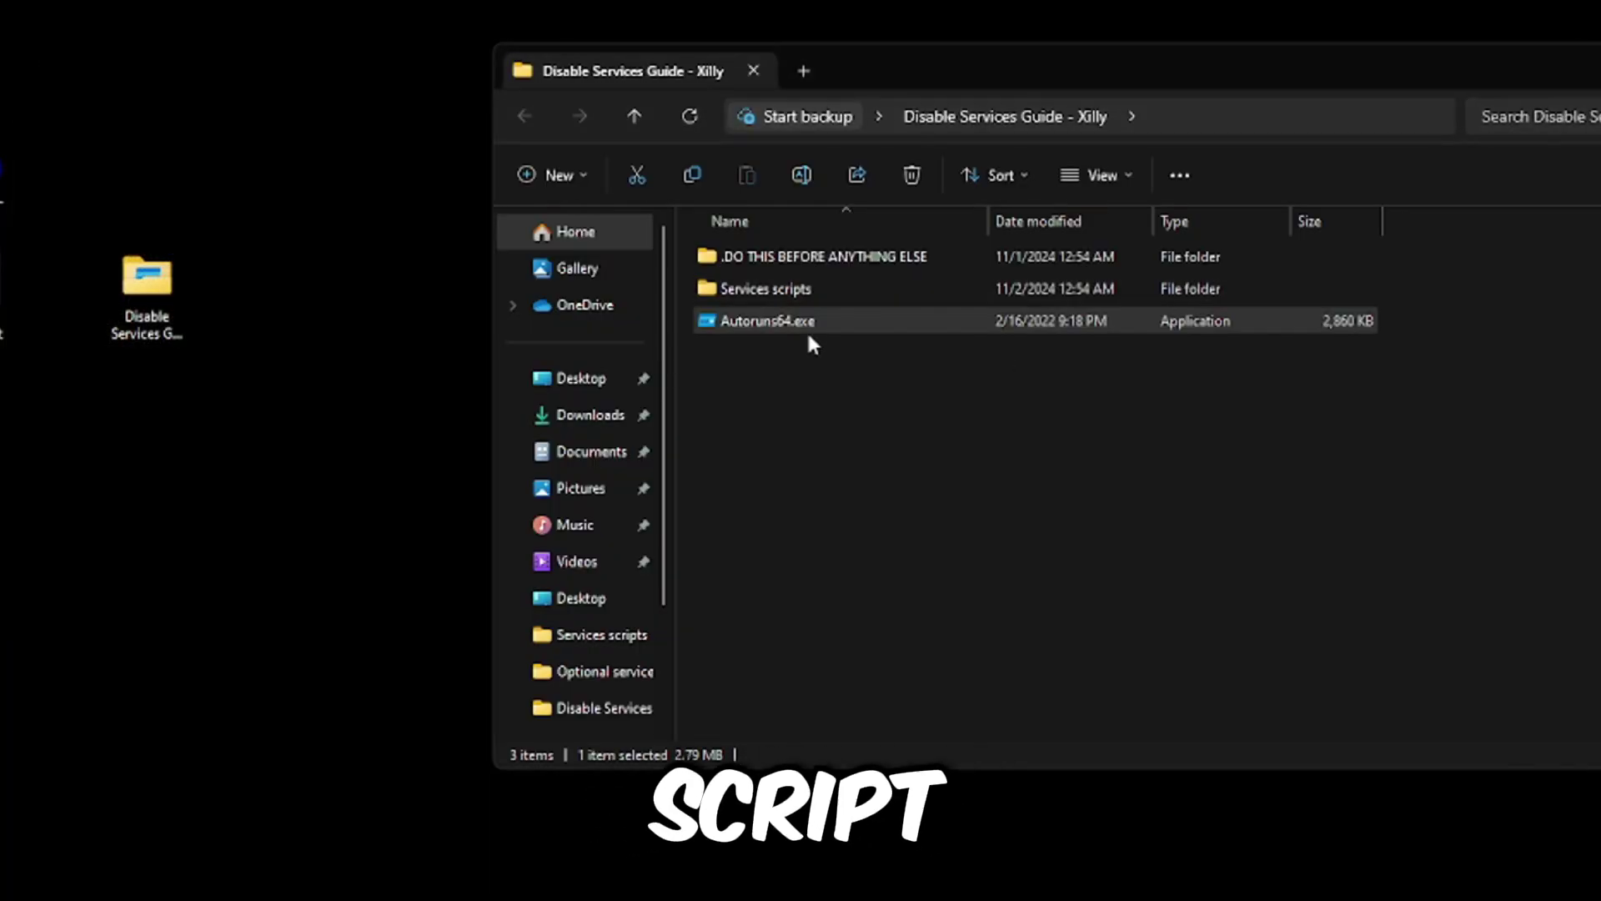
Run Main Script.bat through NSudoLG as TrustedInstaller with all privileges enabled
double_click(768, 292)
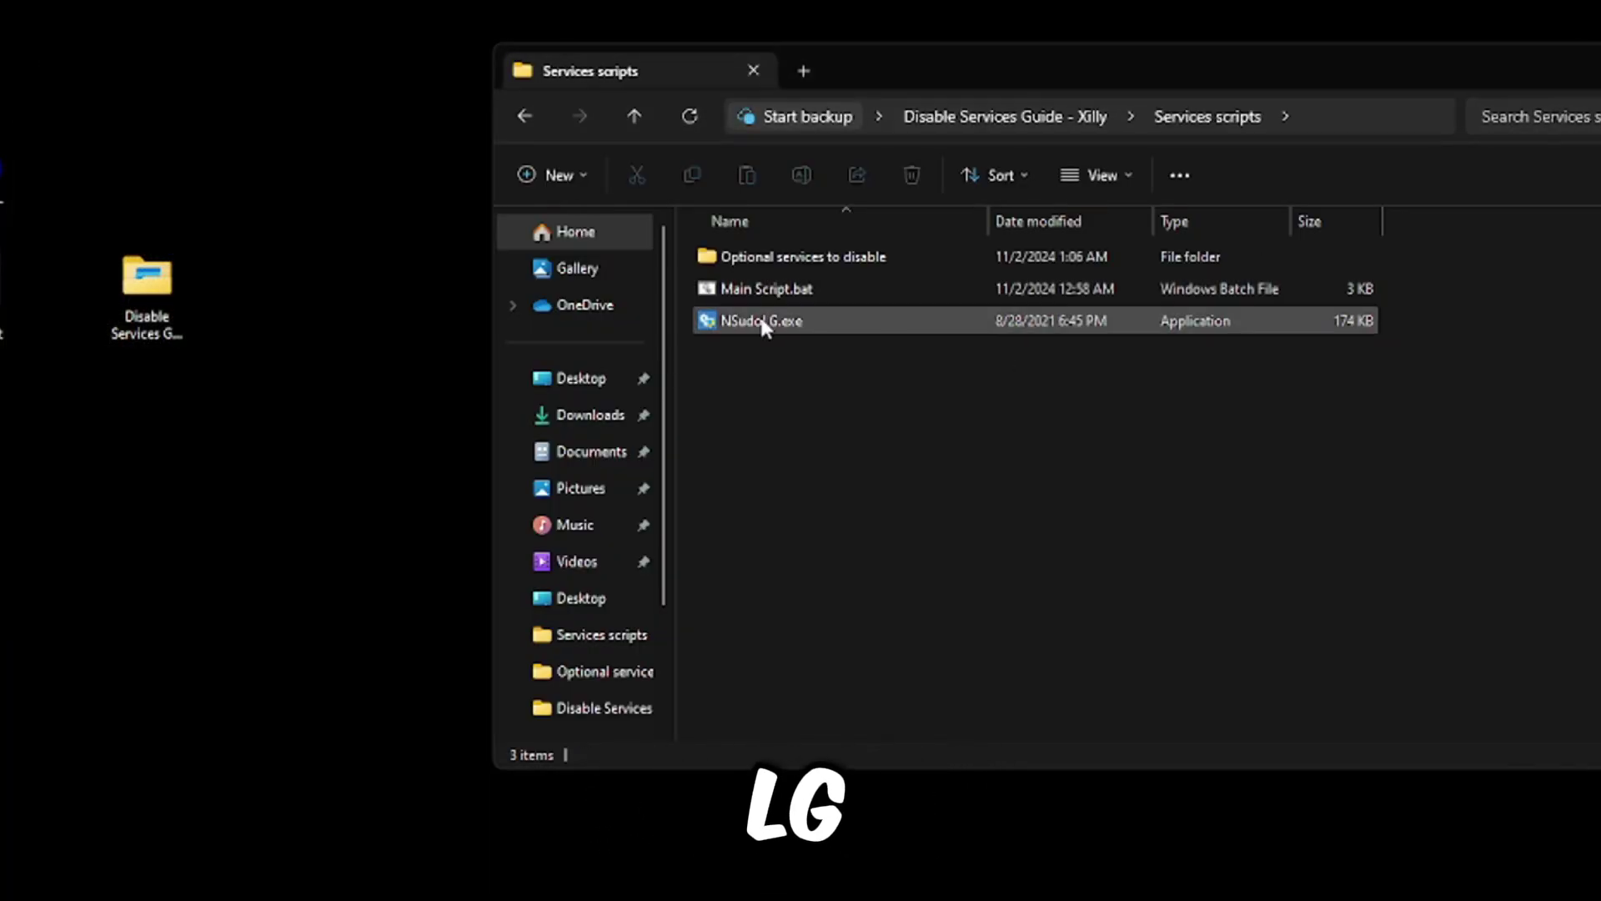
left_click(779, 327)
right_click(777, 327)
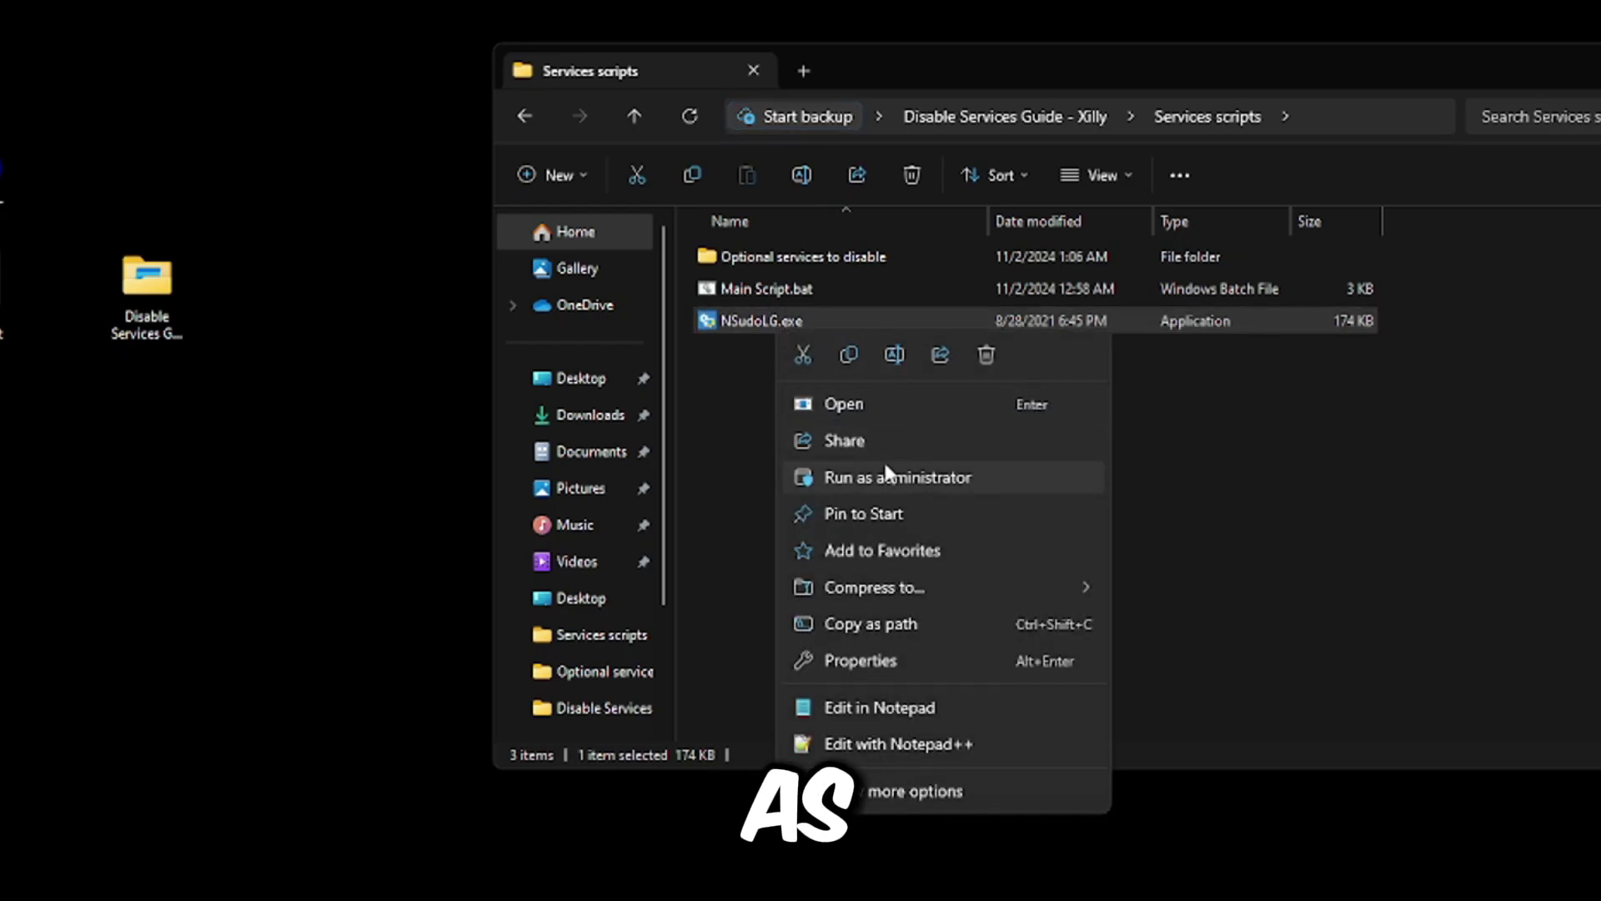
left_click(887, 473)
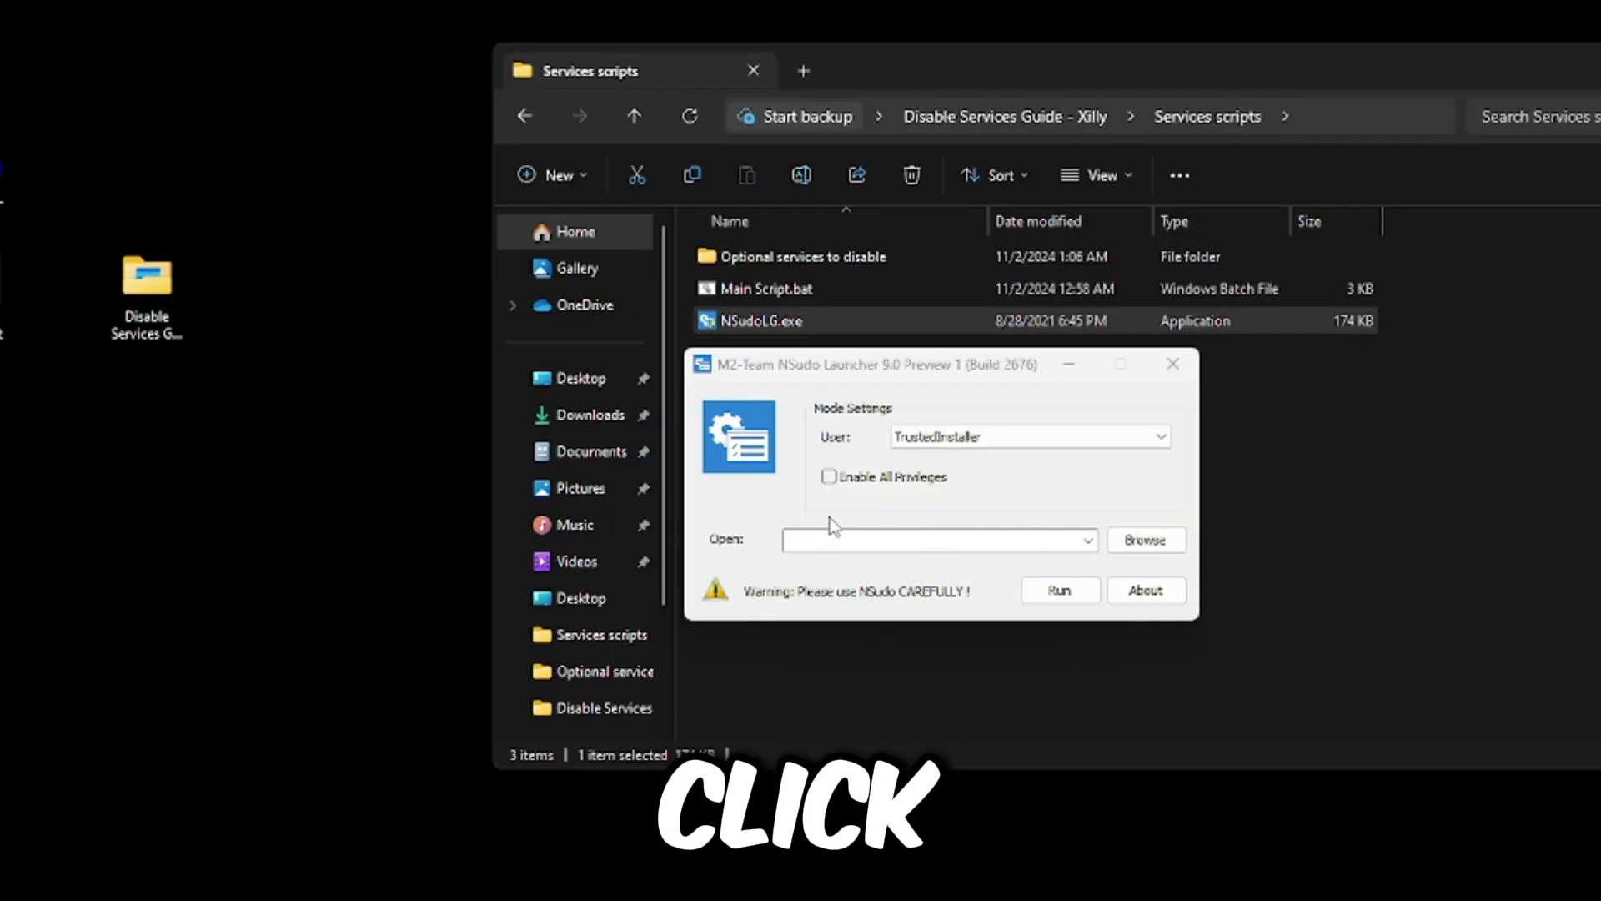
left_click(829, 477)
left_click_drag(763, 288, 1009, 543)
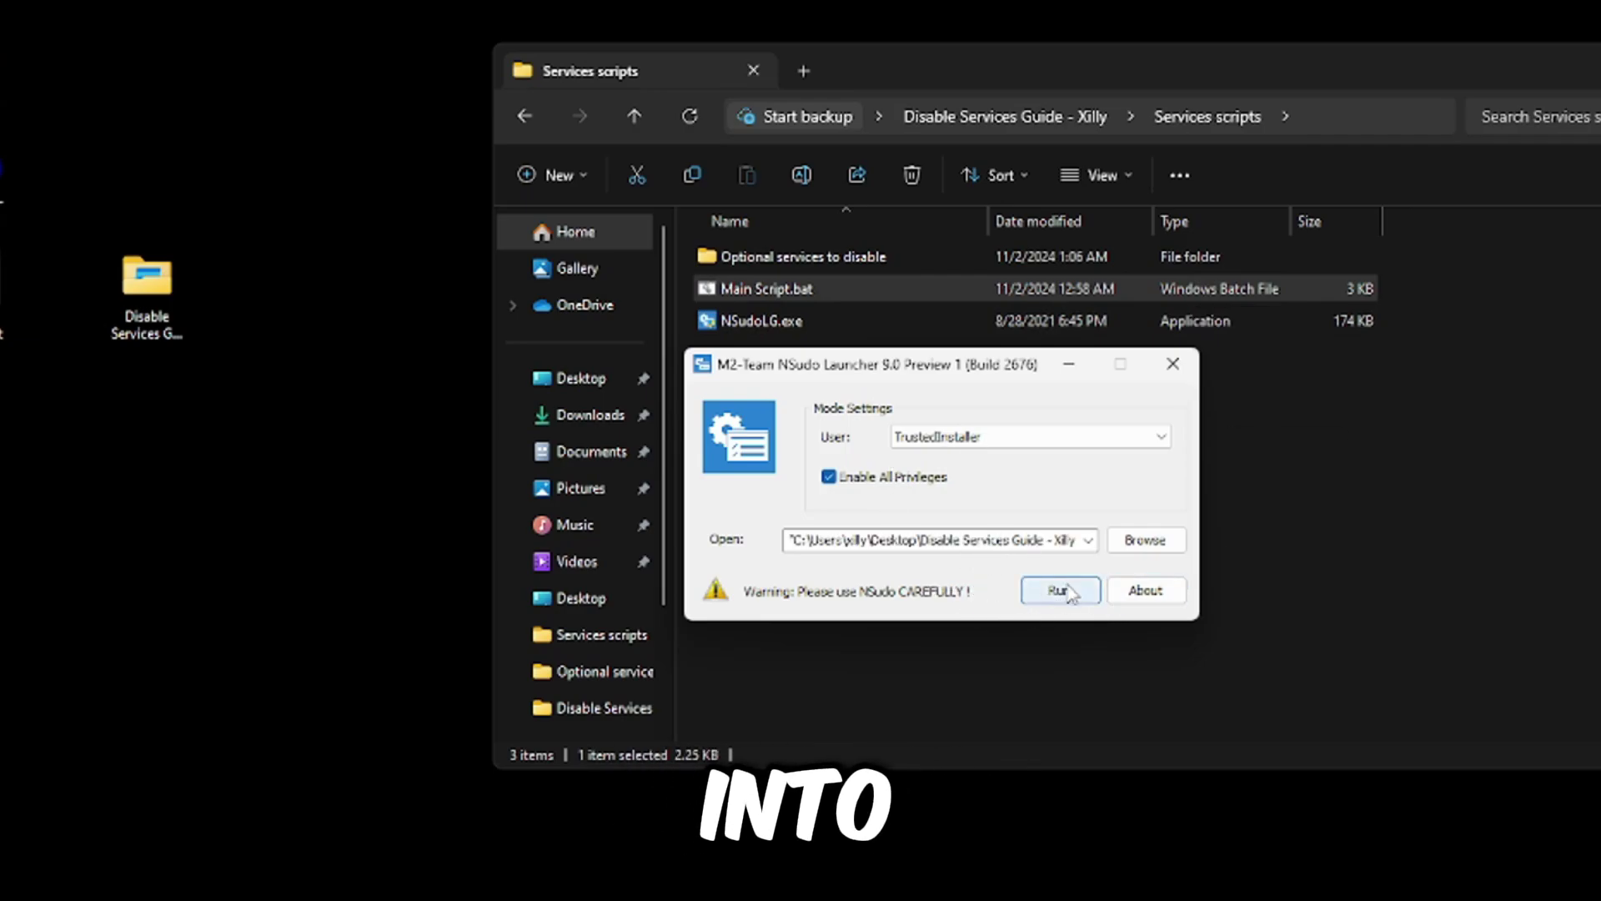
left_click(1060, 590)
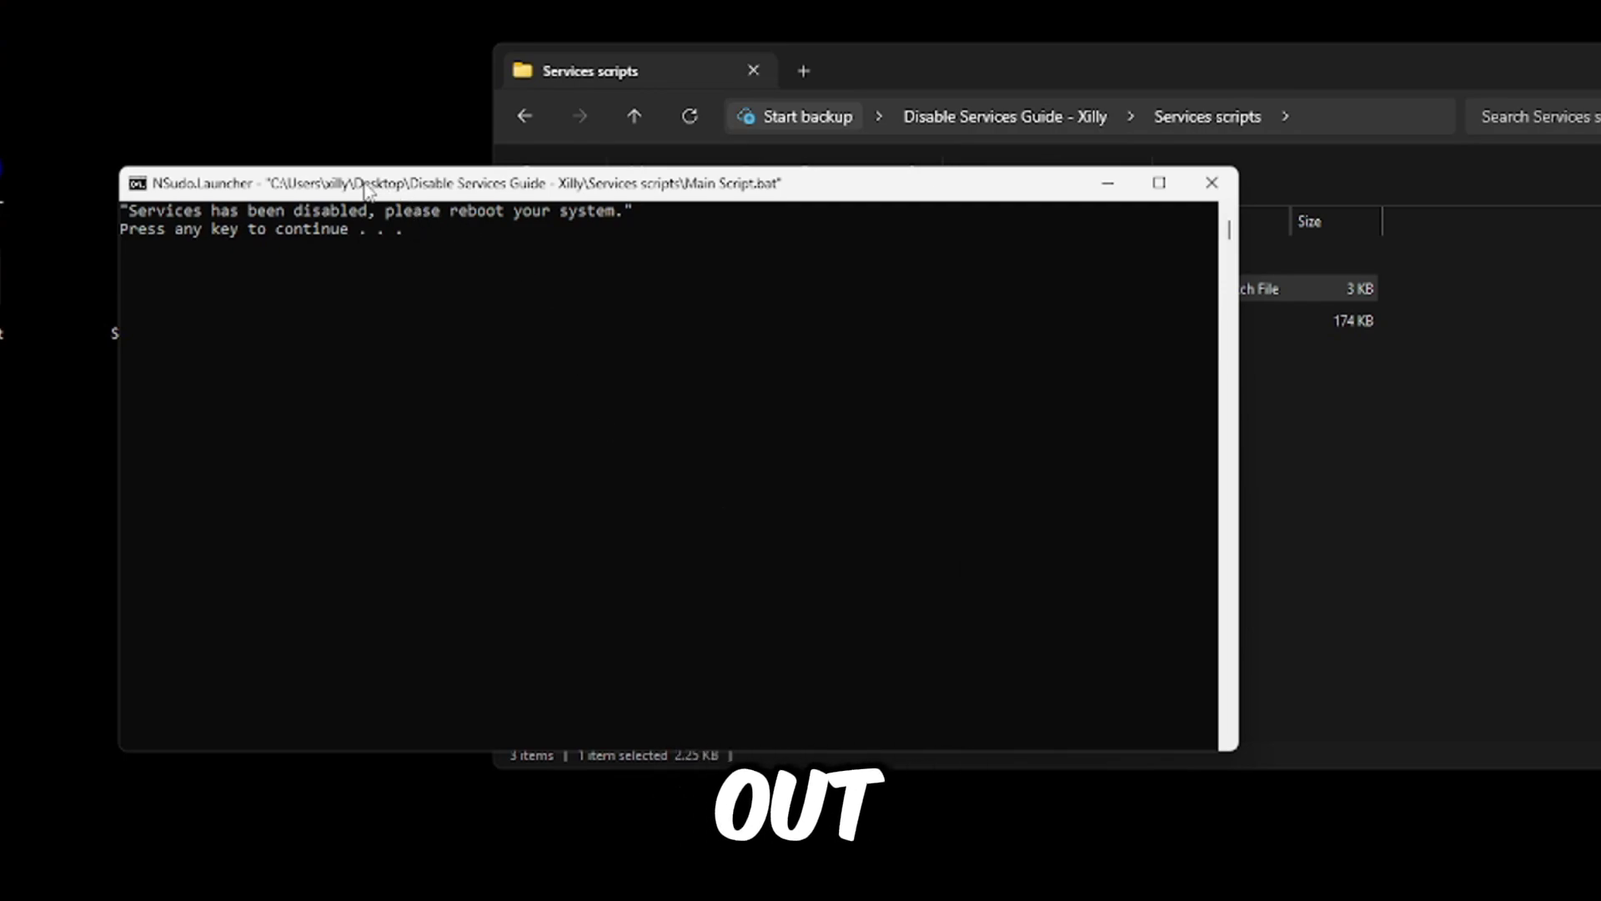
Close the finished script console and open the Optional services to disable folder
left_click_drag(367, 190, 462, 221)
key("Return")
left_click(1308, 215)
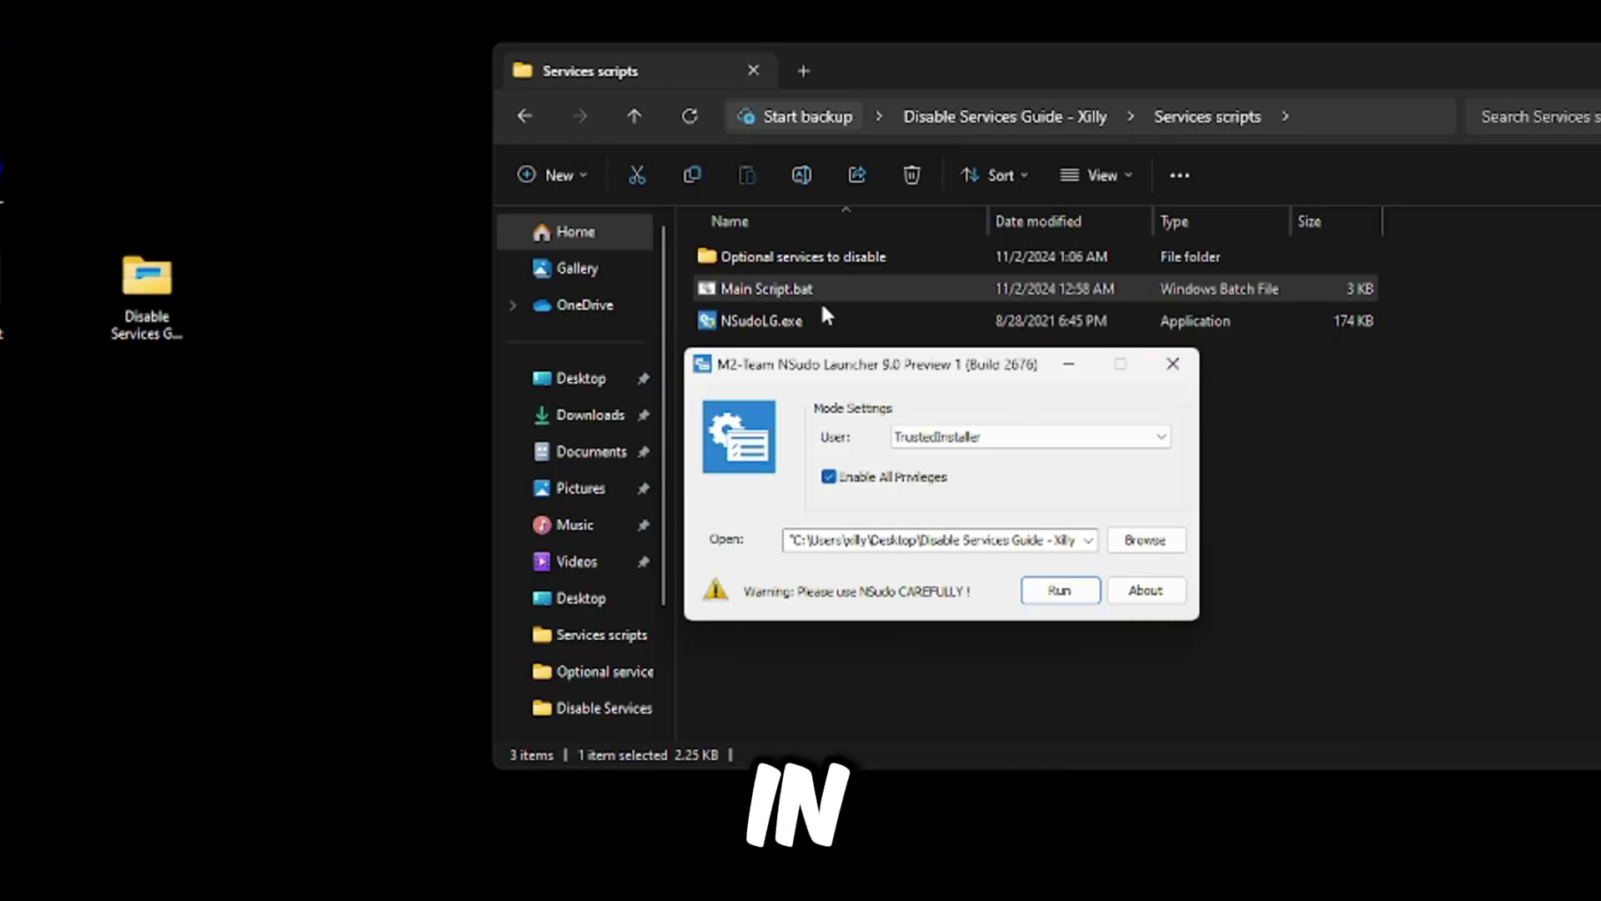
double_click(797, 259)
left_click_drag(1029, 72, 1391, 72)
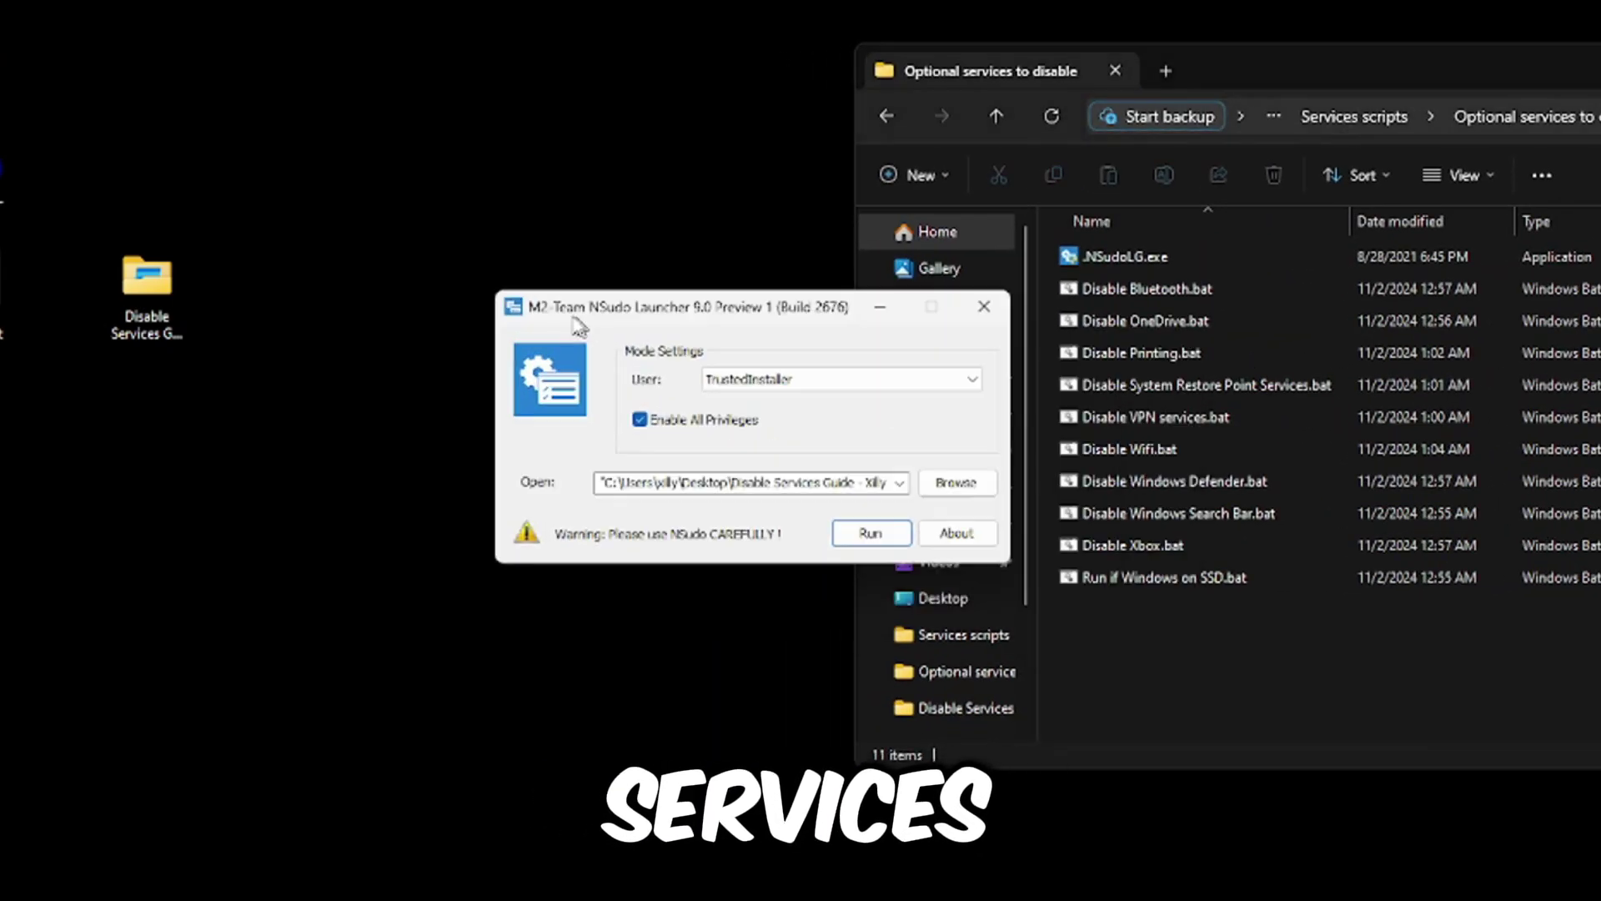
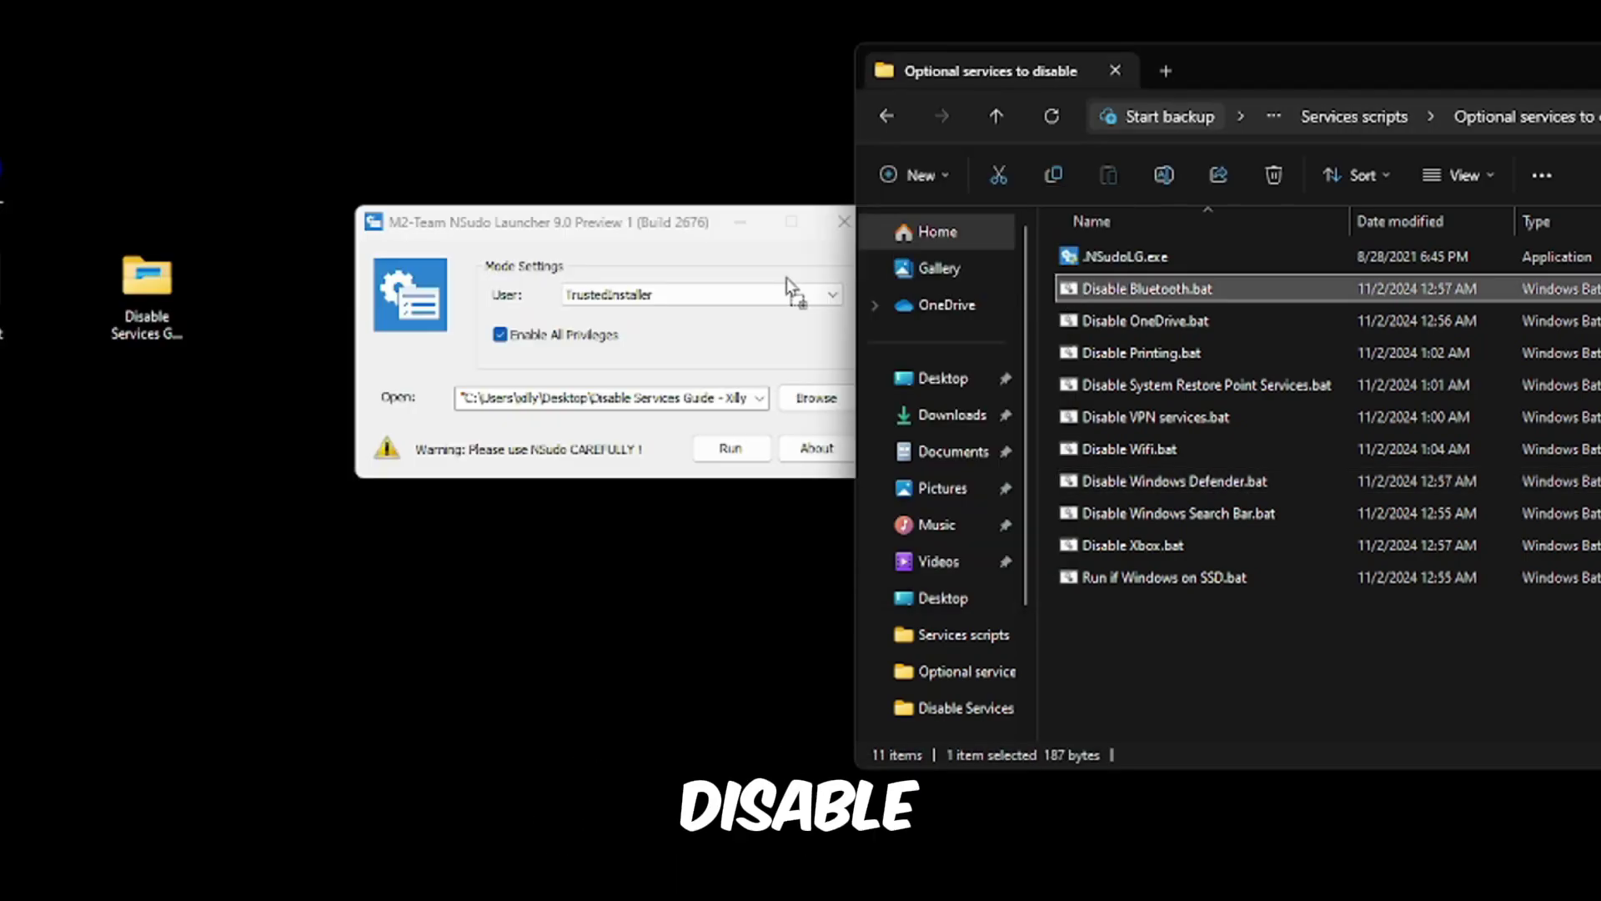
Run the Disable Bluetooth script as TrustedInstaller and close the finished console window
left_click(725, 448)
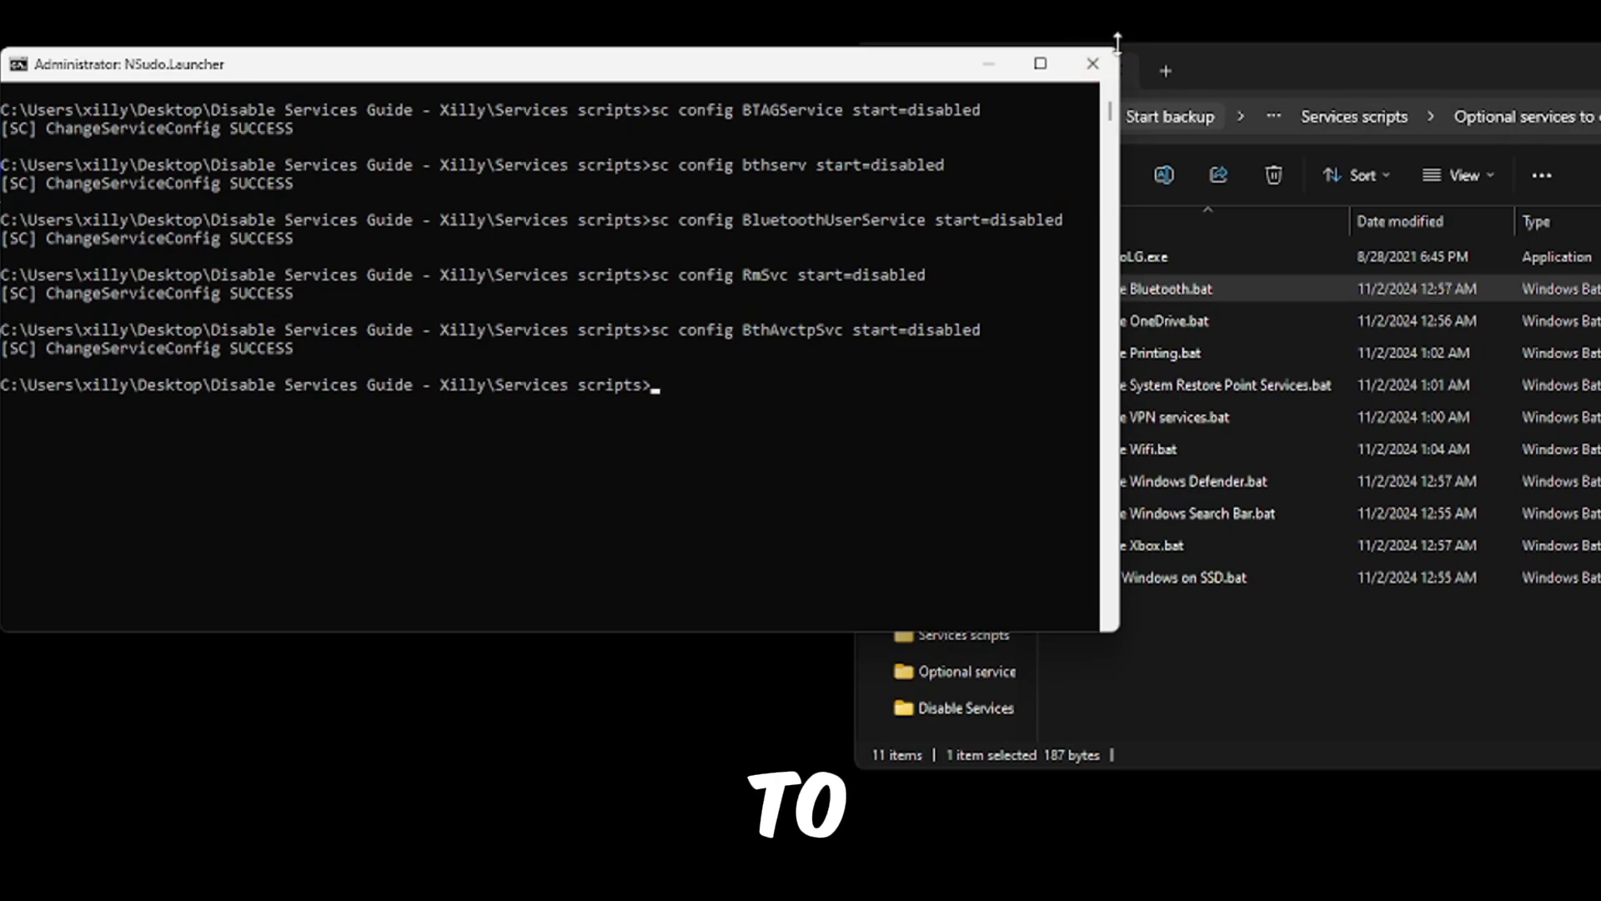
left_click(1092, 63)
left_click_drag(1201, 663, 1305, 633)
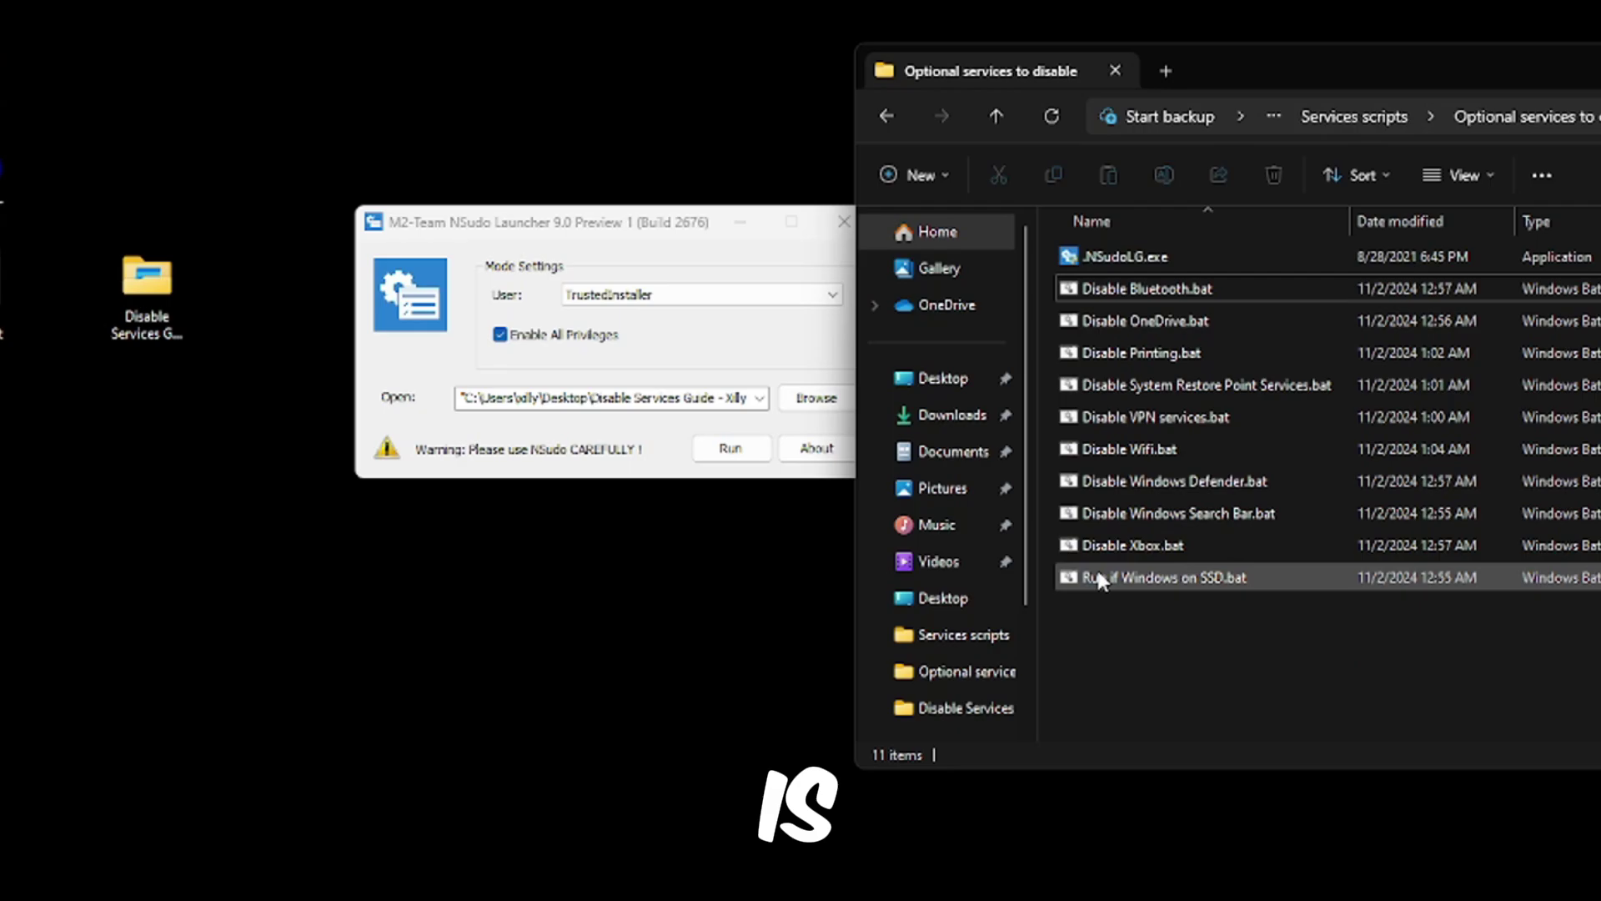
left_click_drag(1142, 626, 1354, 644)
Go back up to the Services scripts folder and close the NSudo Launcher
left_click(1354, 116)
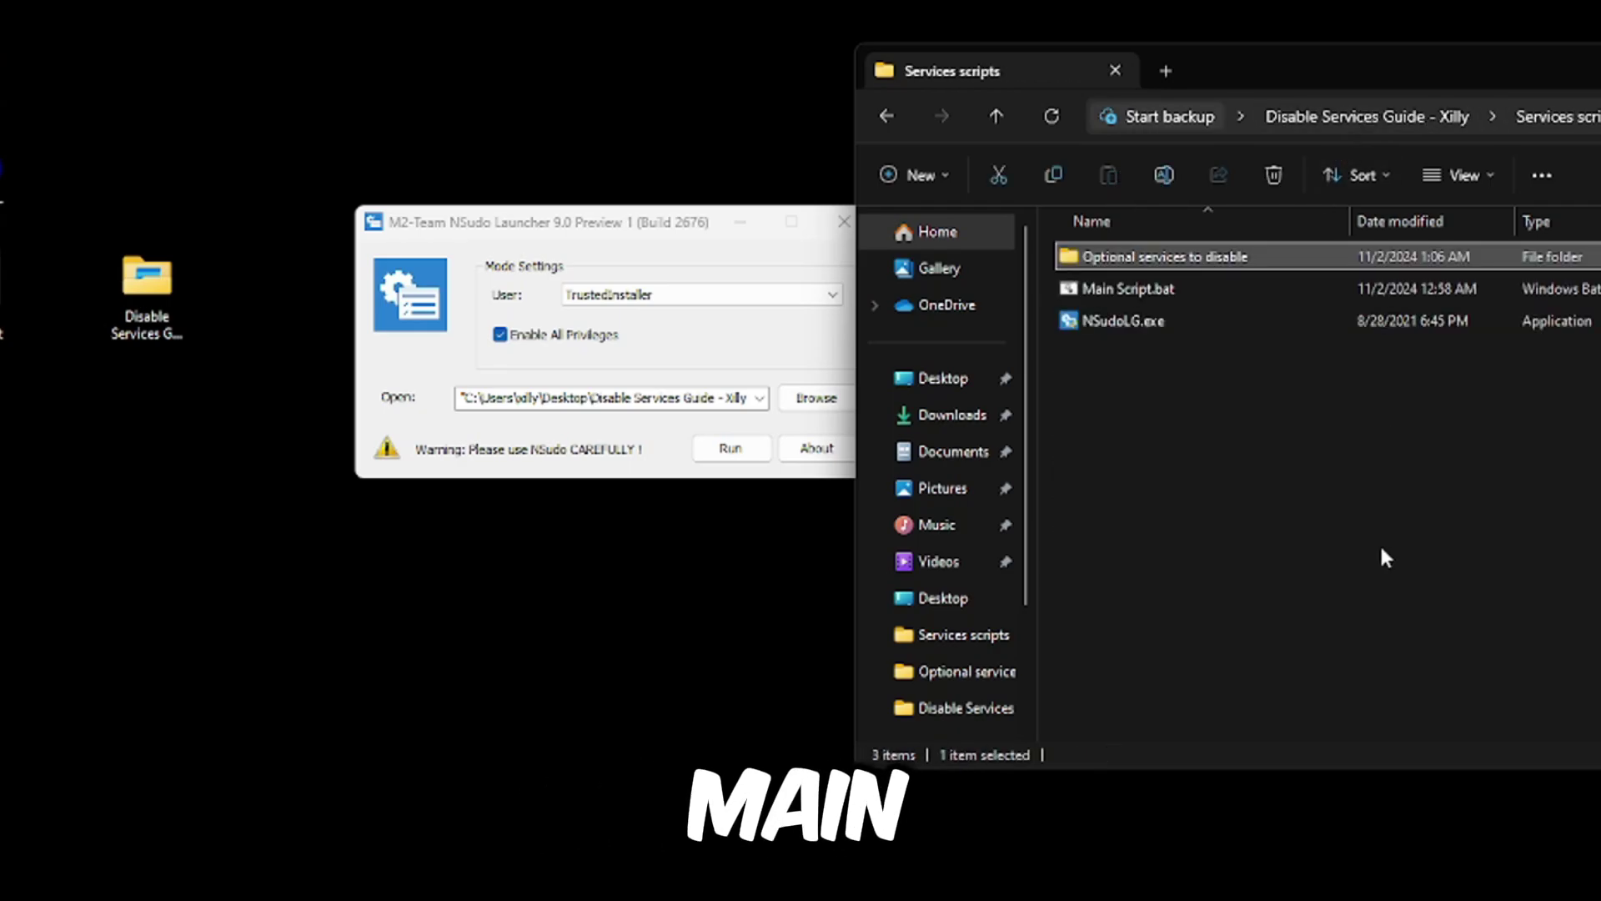
left_click_drag(1379, 543, 1071, 292)
left_click(1131, 372)
left_click(776, 225)
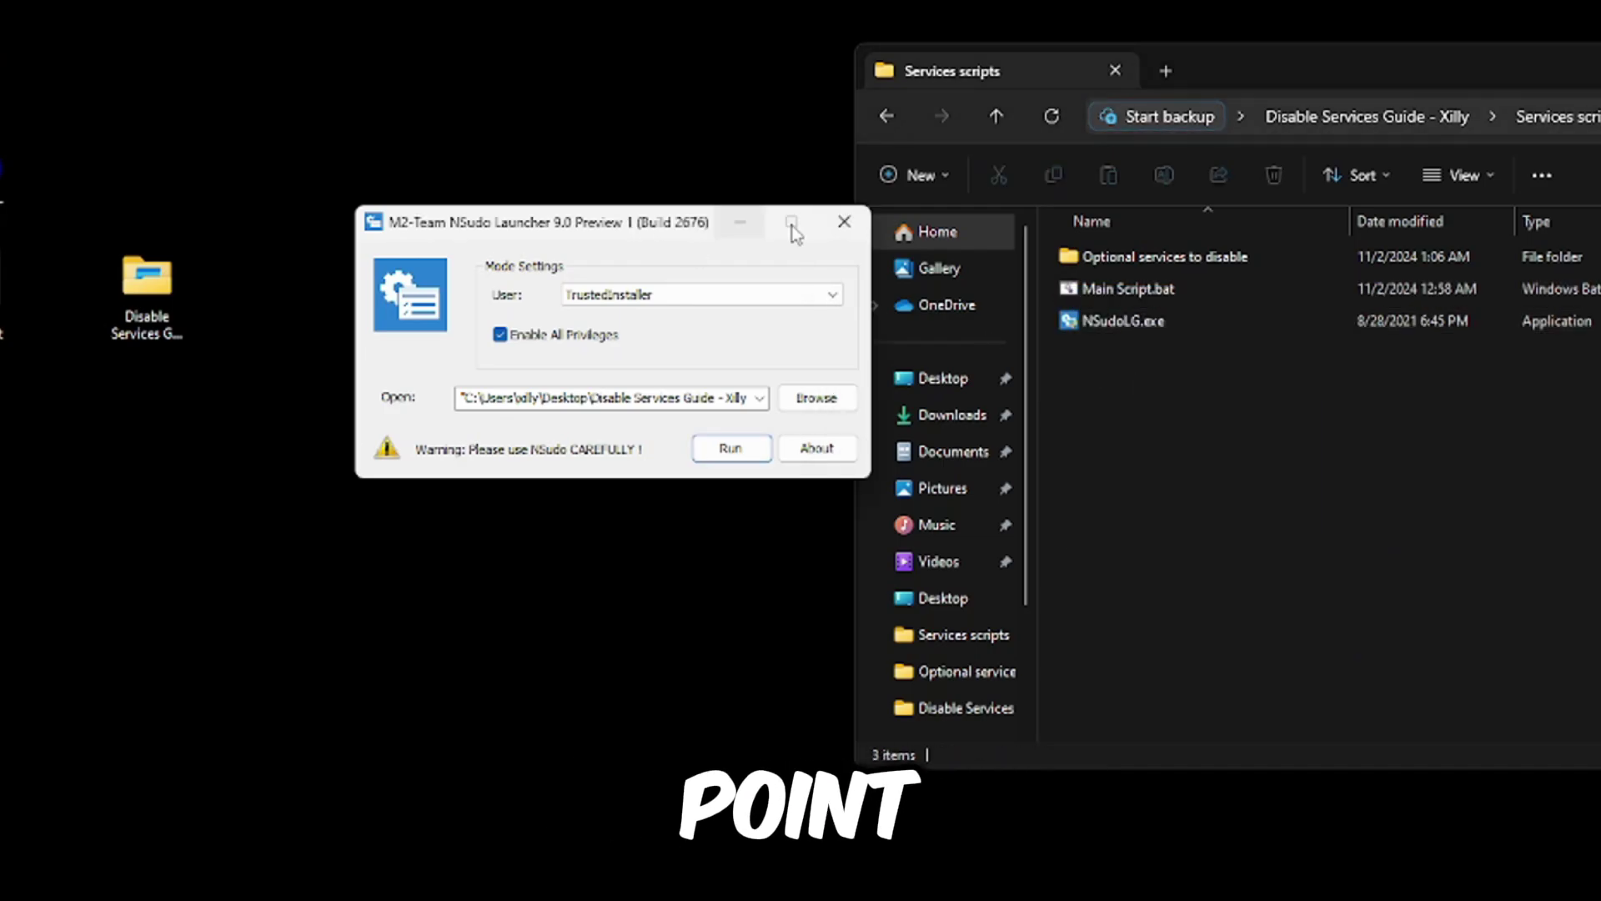
left_click(863, 232)
Open the Optional services to disable folder and look over its eleven script files
left_click(1204, 263)
double_click(1208, 267)
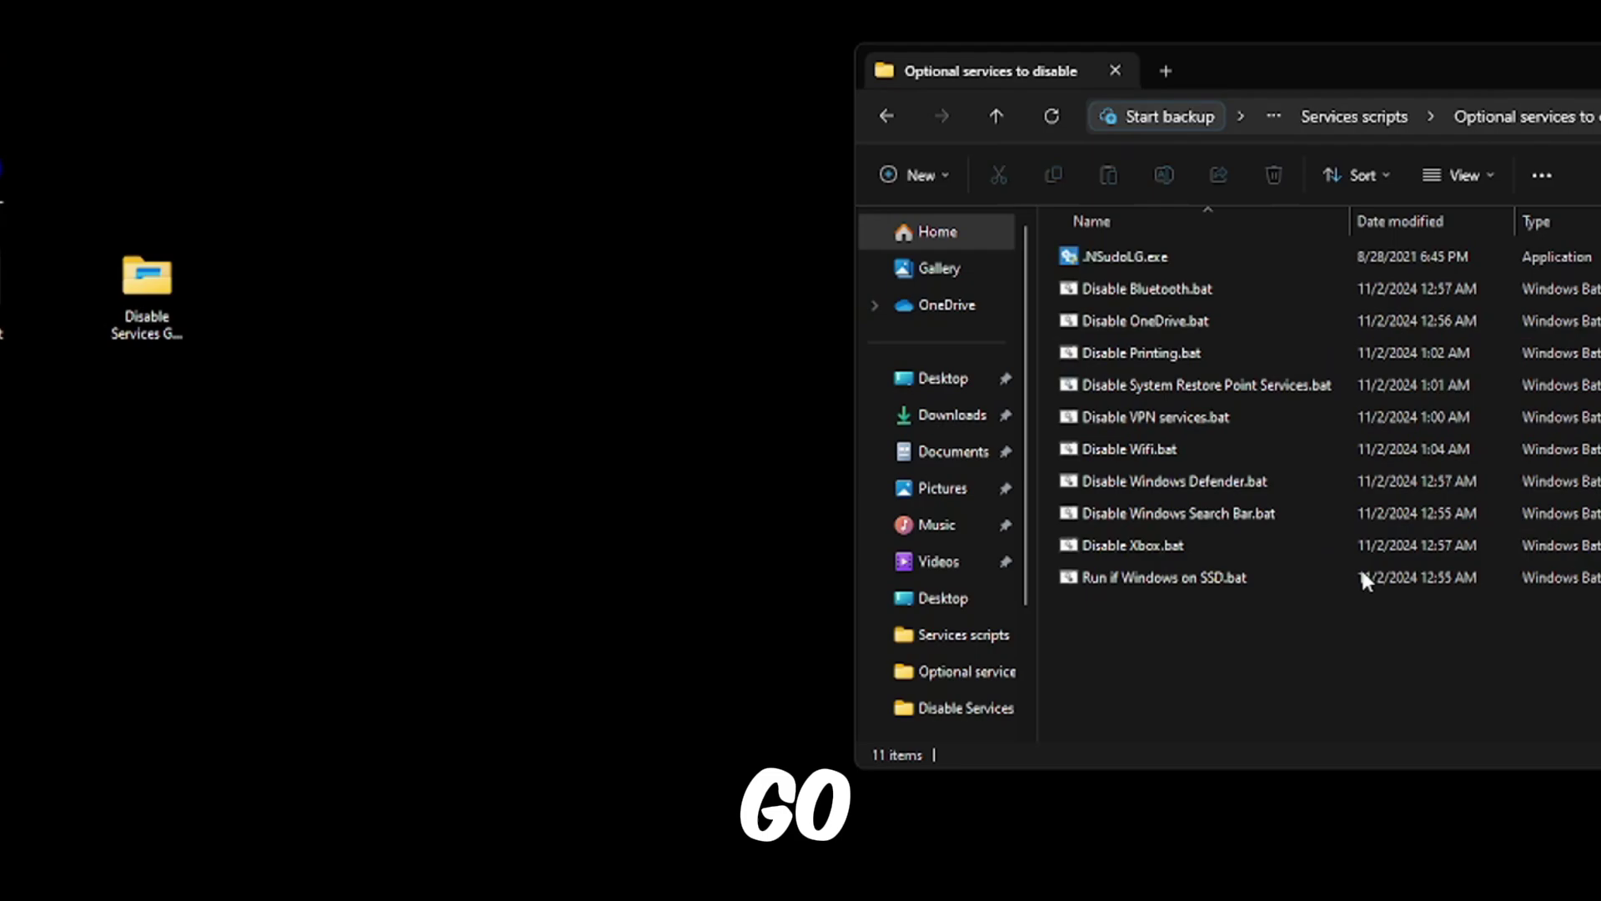
left_click_drag(1419, 663, 1447, 250)
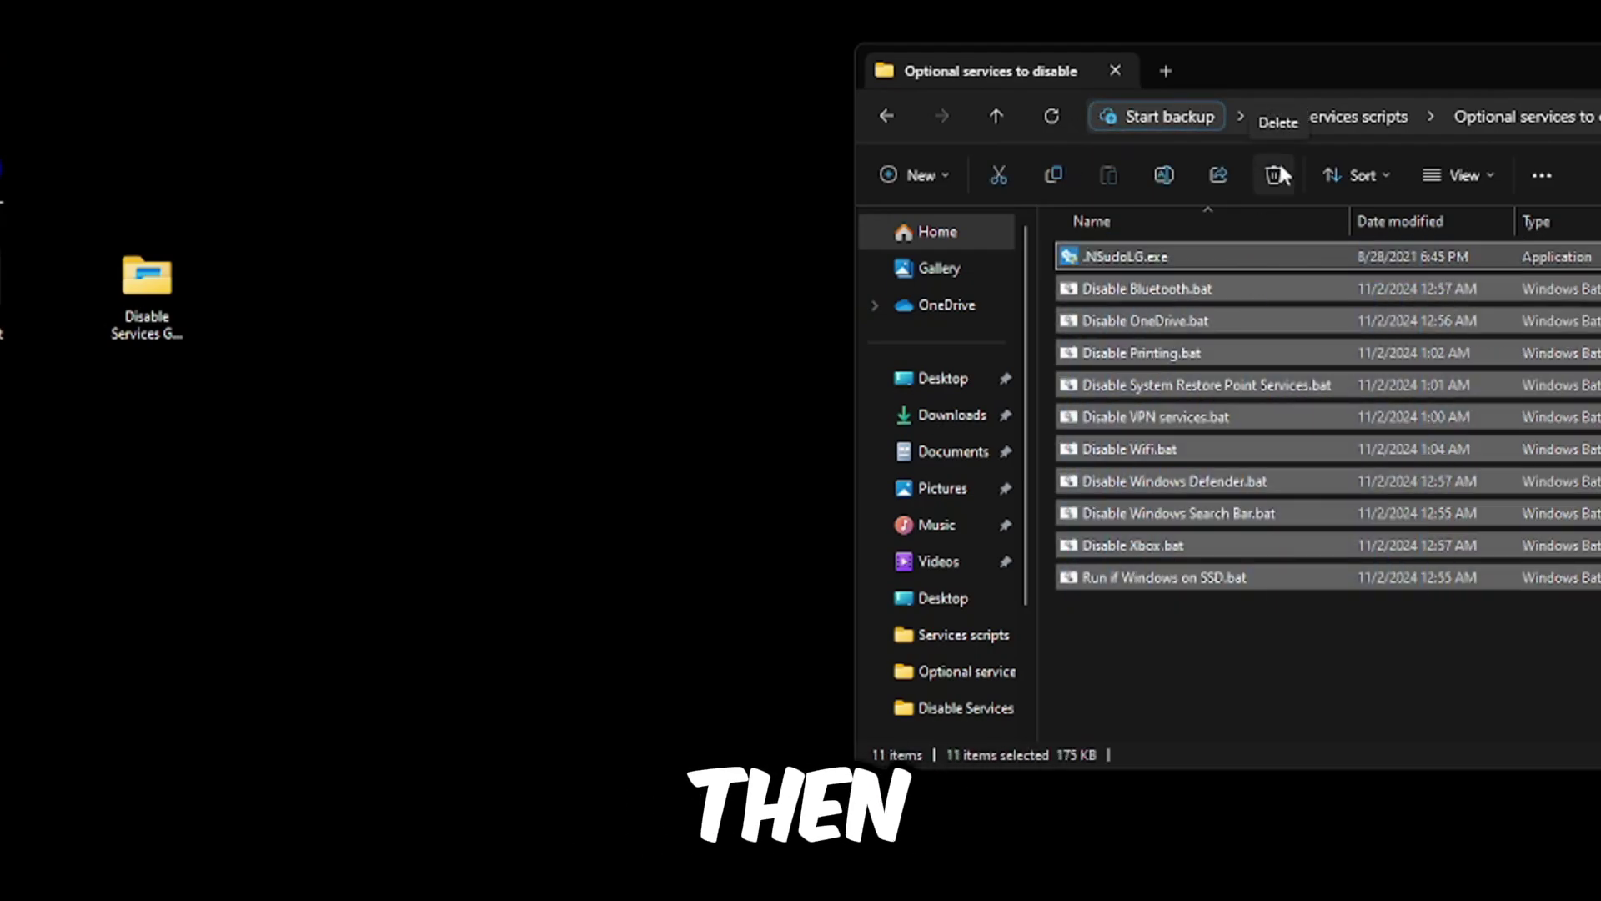
left_click(1281, 657)
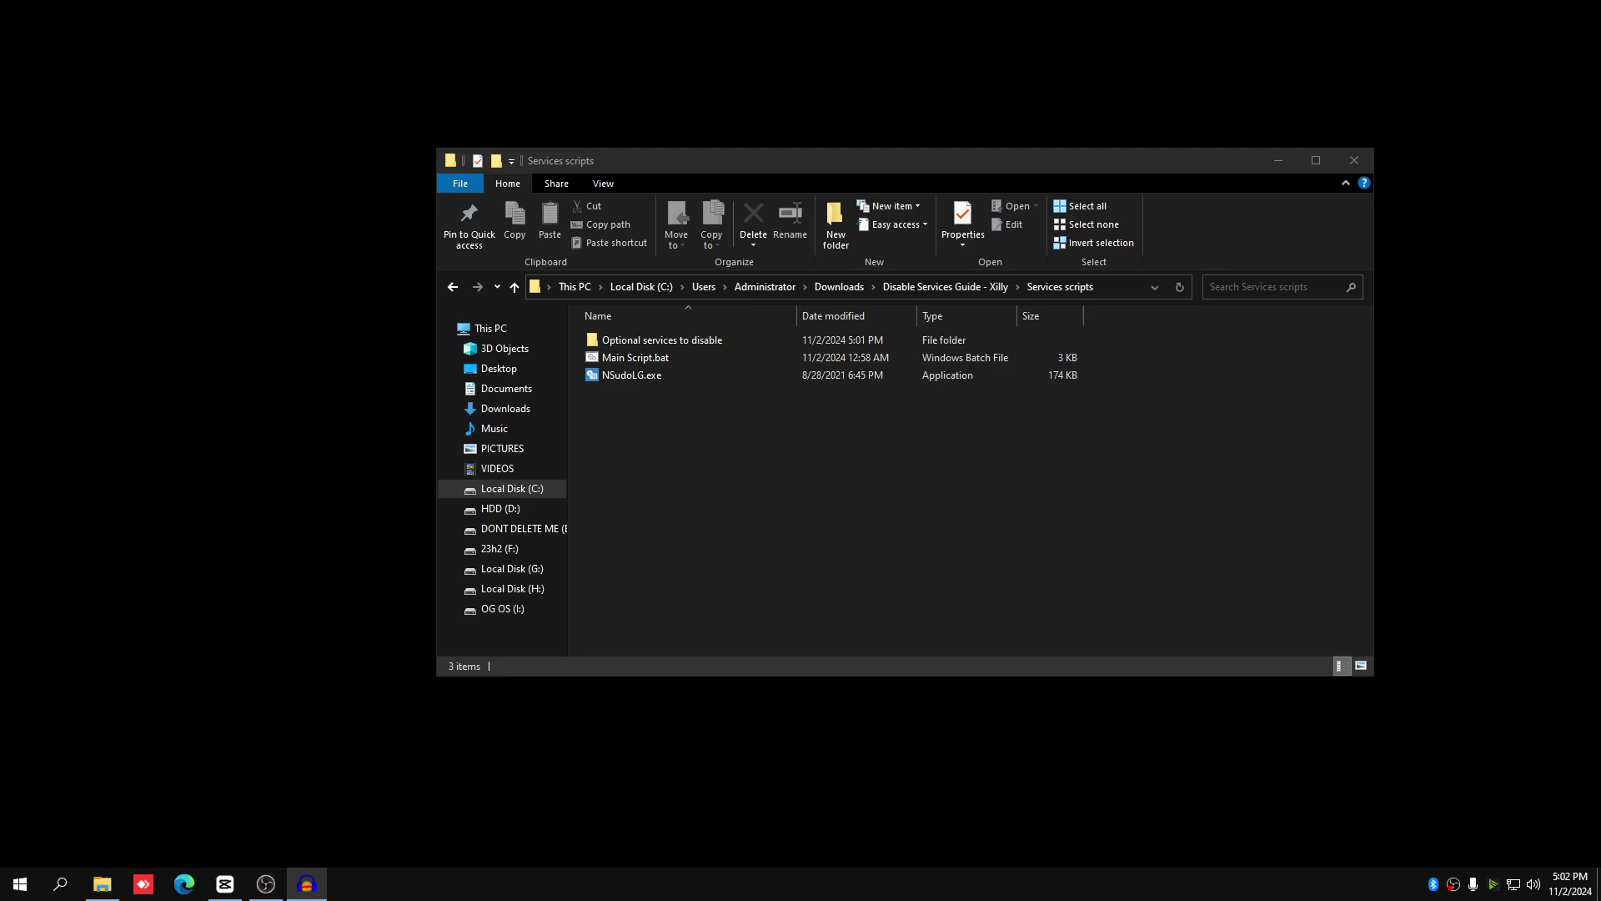
Using msconfig, set the current default OS to Minimal safe boot, apply, and close
key("super+r")
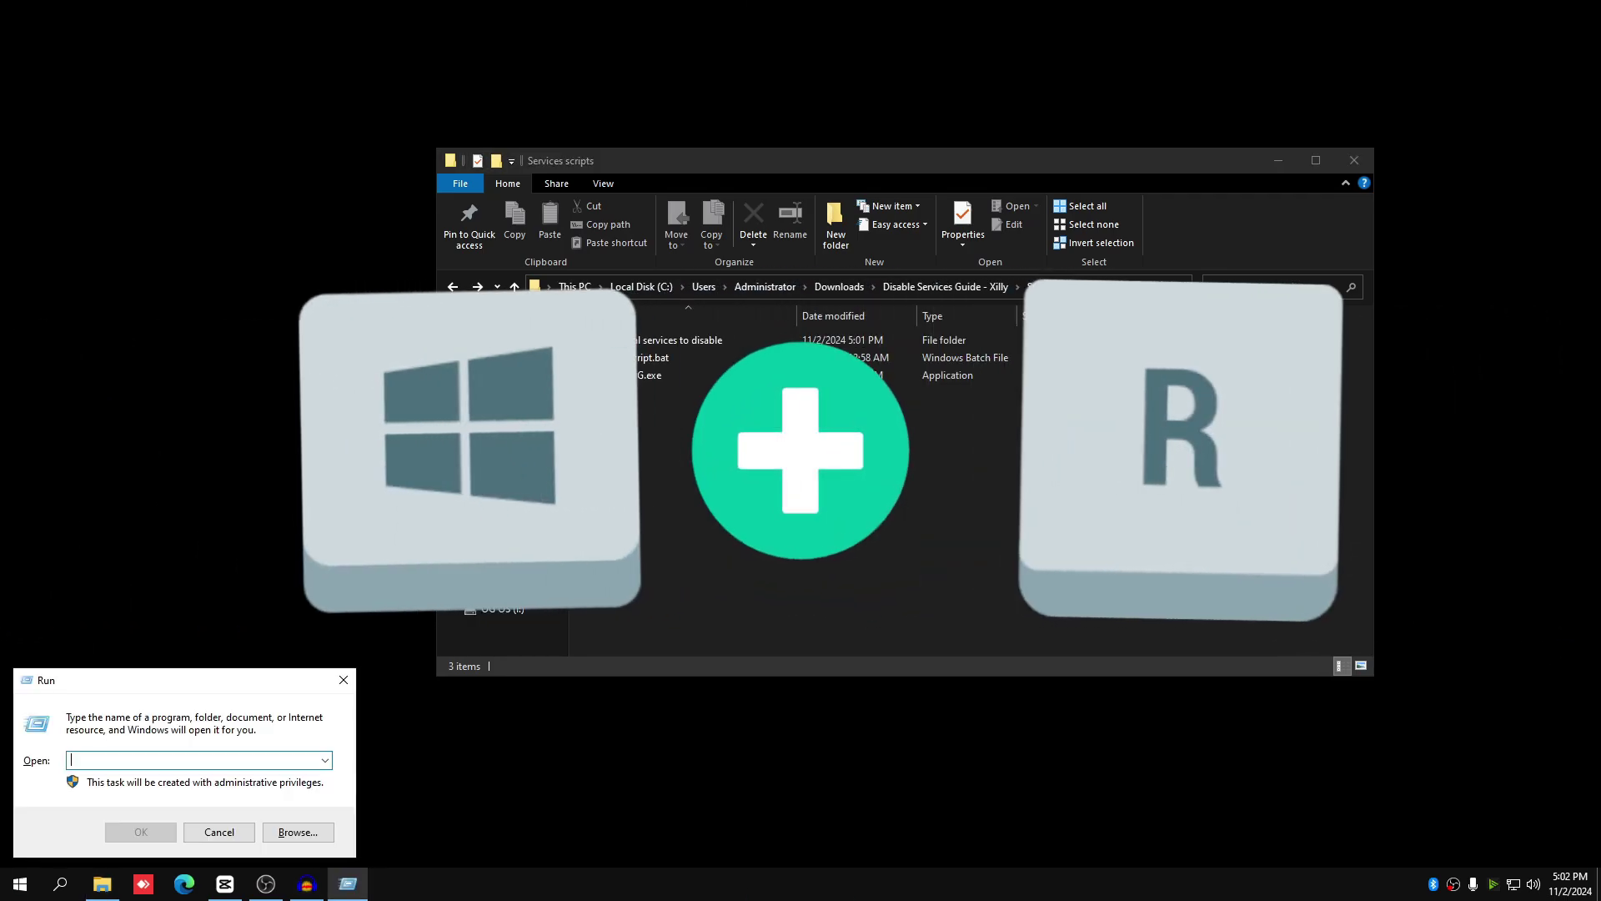
type("msconfig")
key("Return")
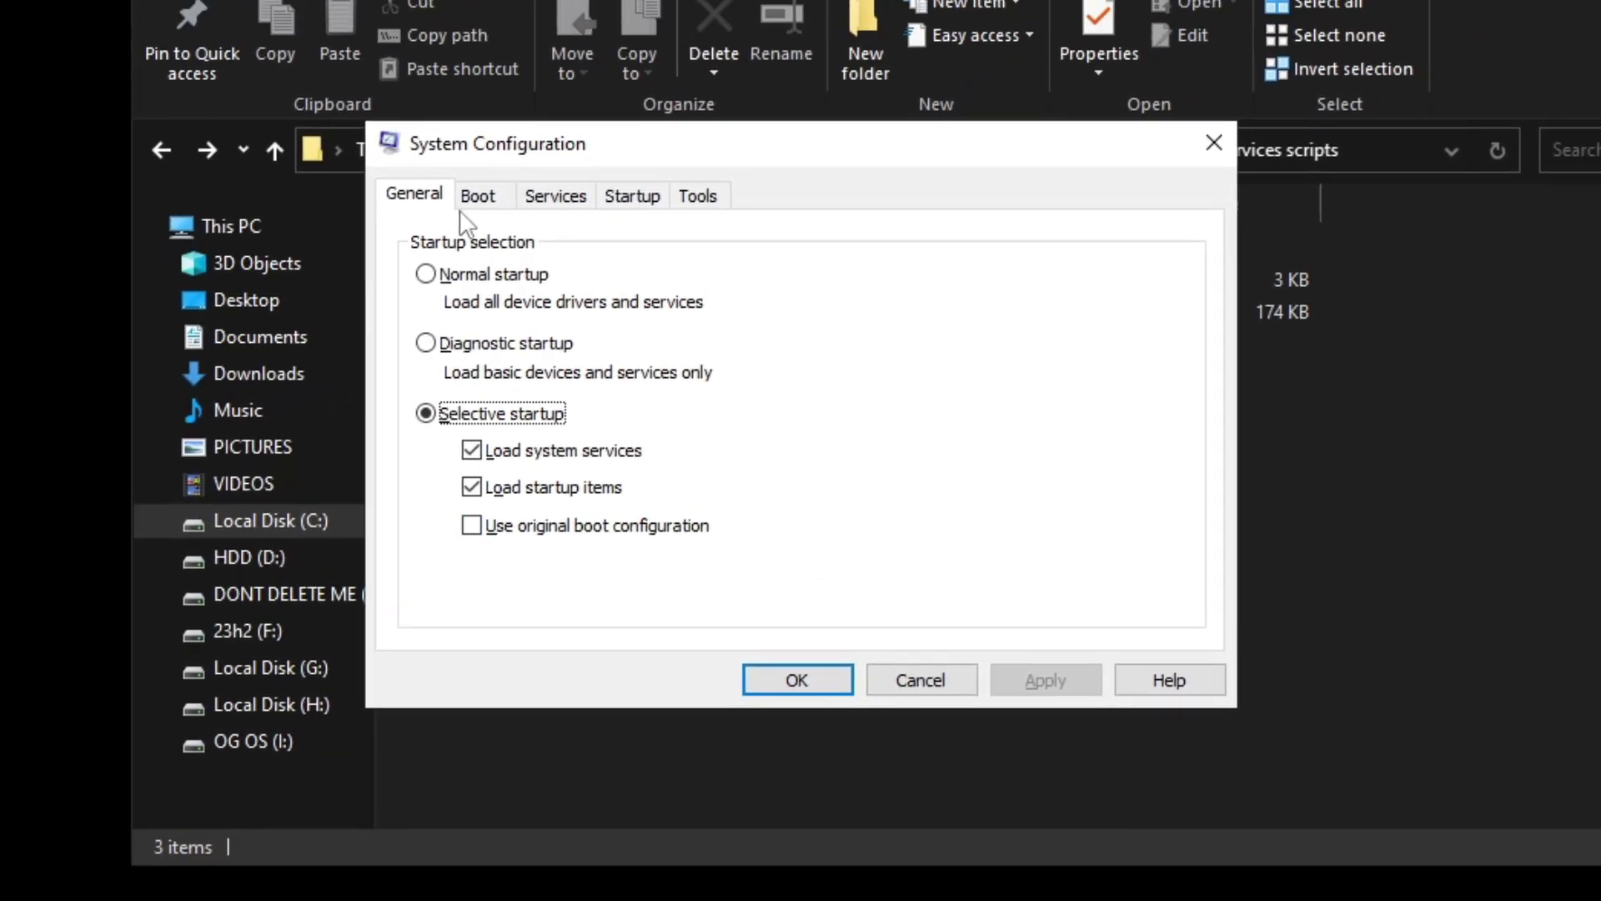
left_click(478, 194)
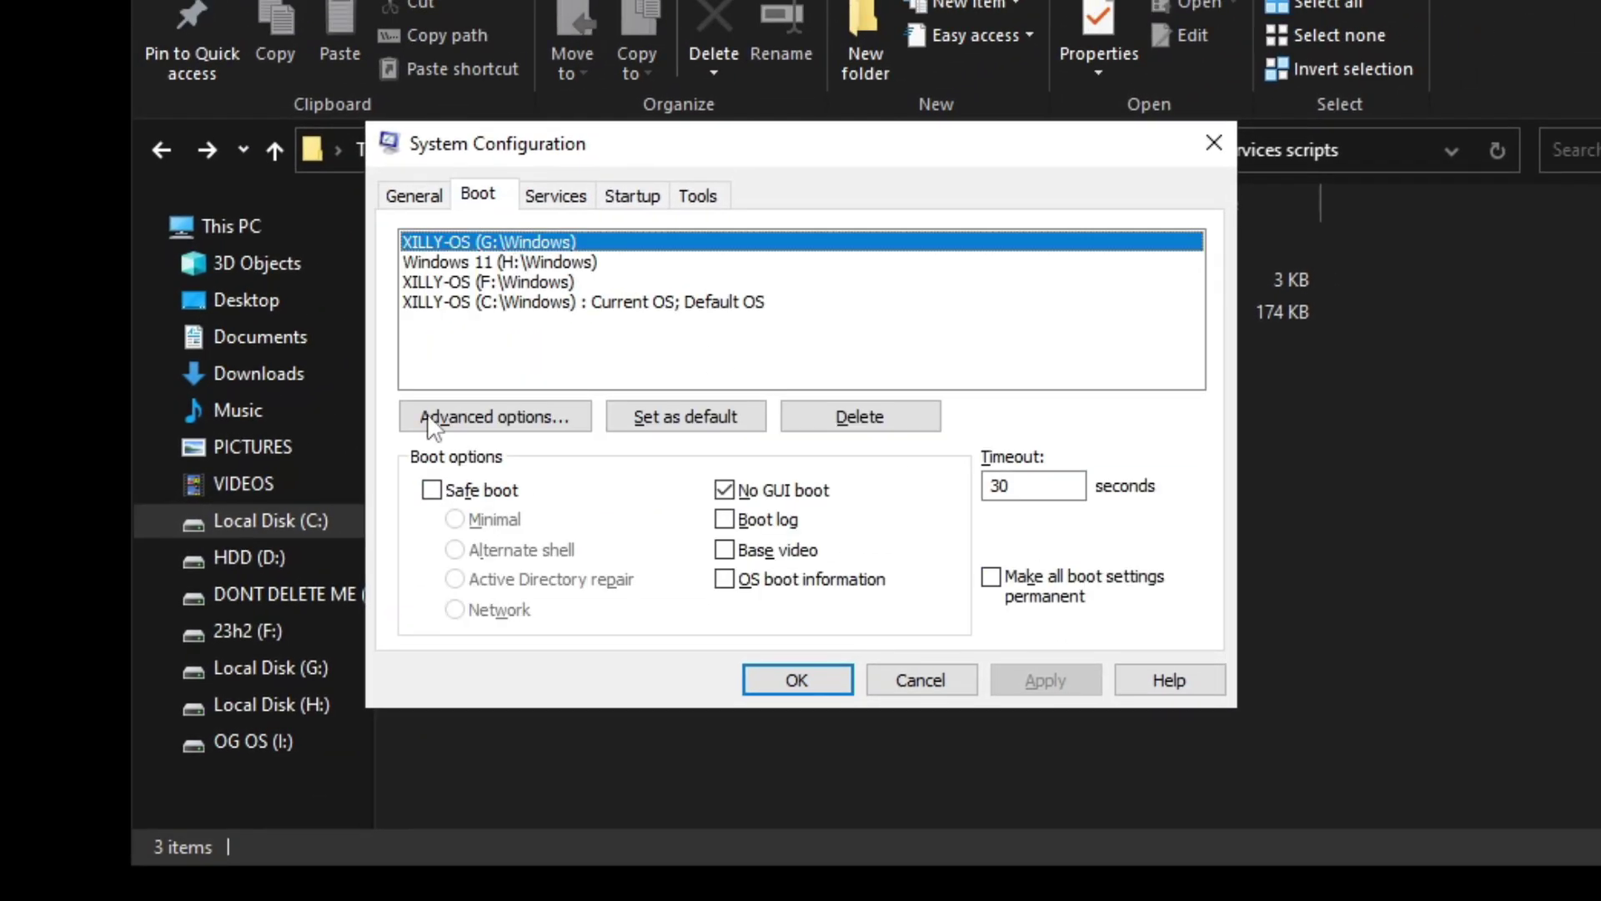
left_click(605, 304)
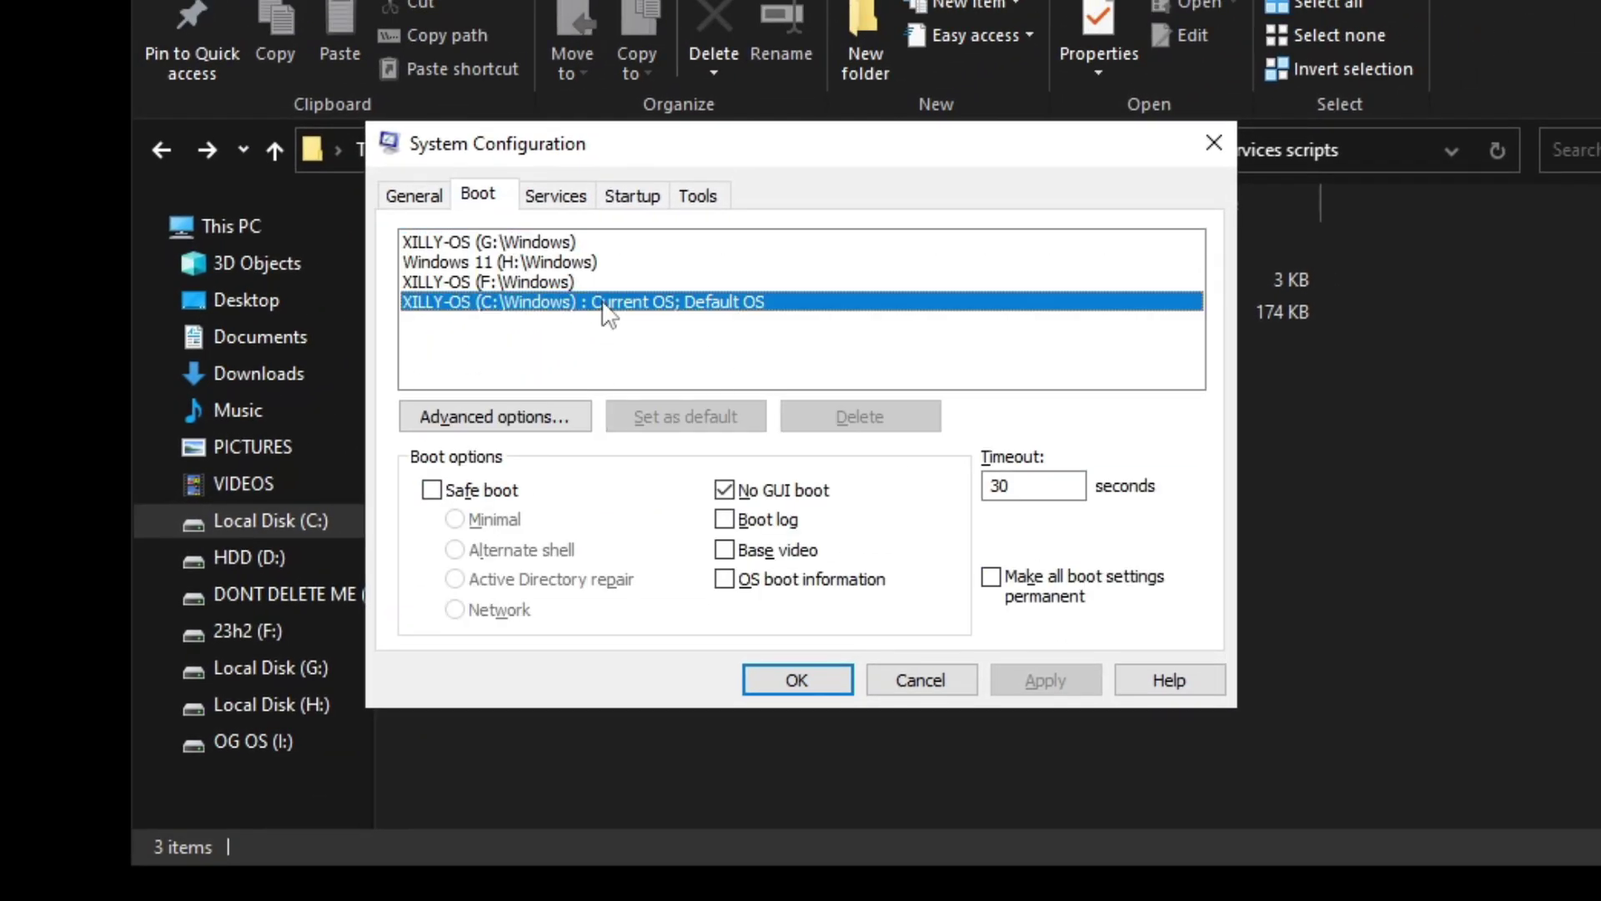
left_click(486, 494)
left_click(1032, 691)
left_click(800, 680)
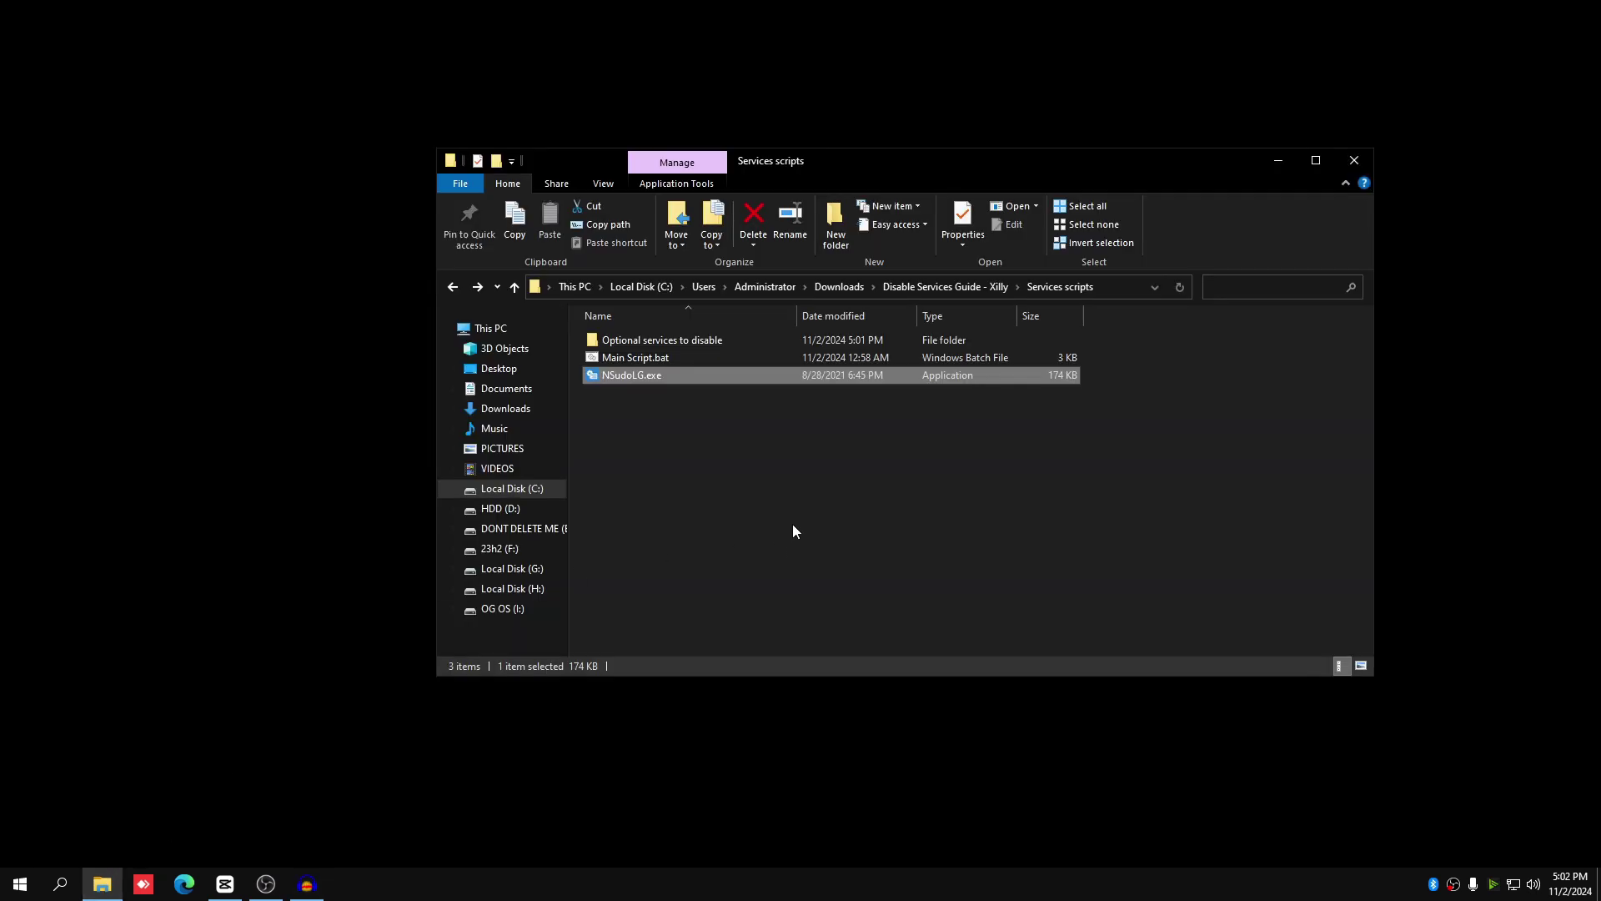
Launch NSudoLG.exe with all privileges enabled and select Disable Windows Defender.bat beside it
double_click(629, 377)
left_click(718, 425)
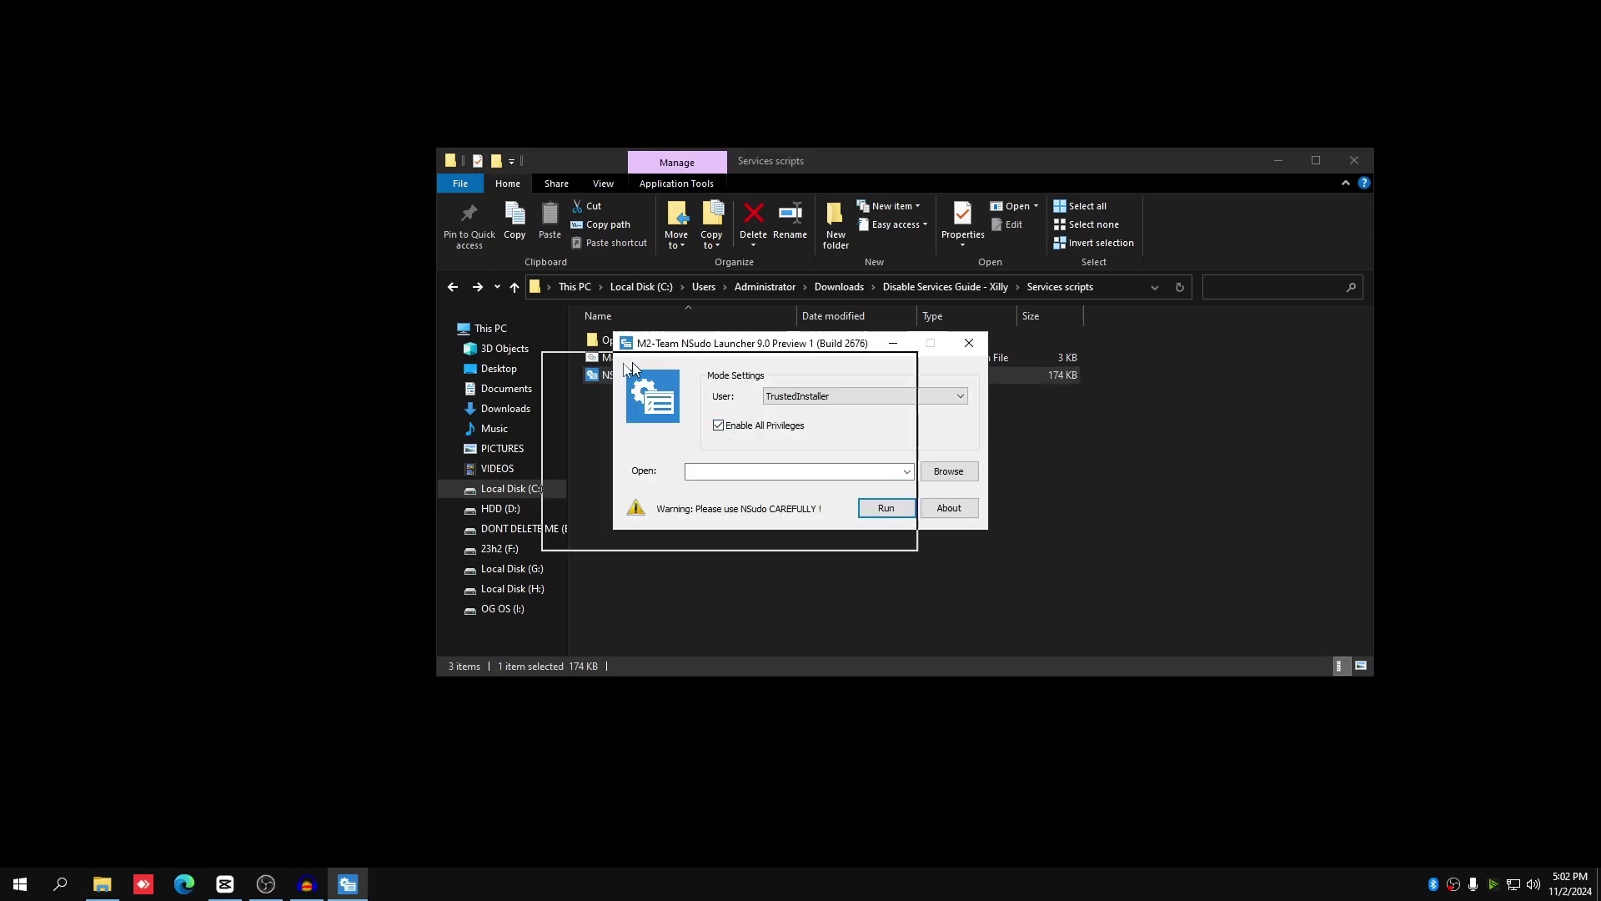
left_click_drag(632, 344, 315, 353)
double_click(684, 339)
left_click_drag(627, 178, 860, 178)
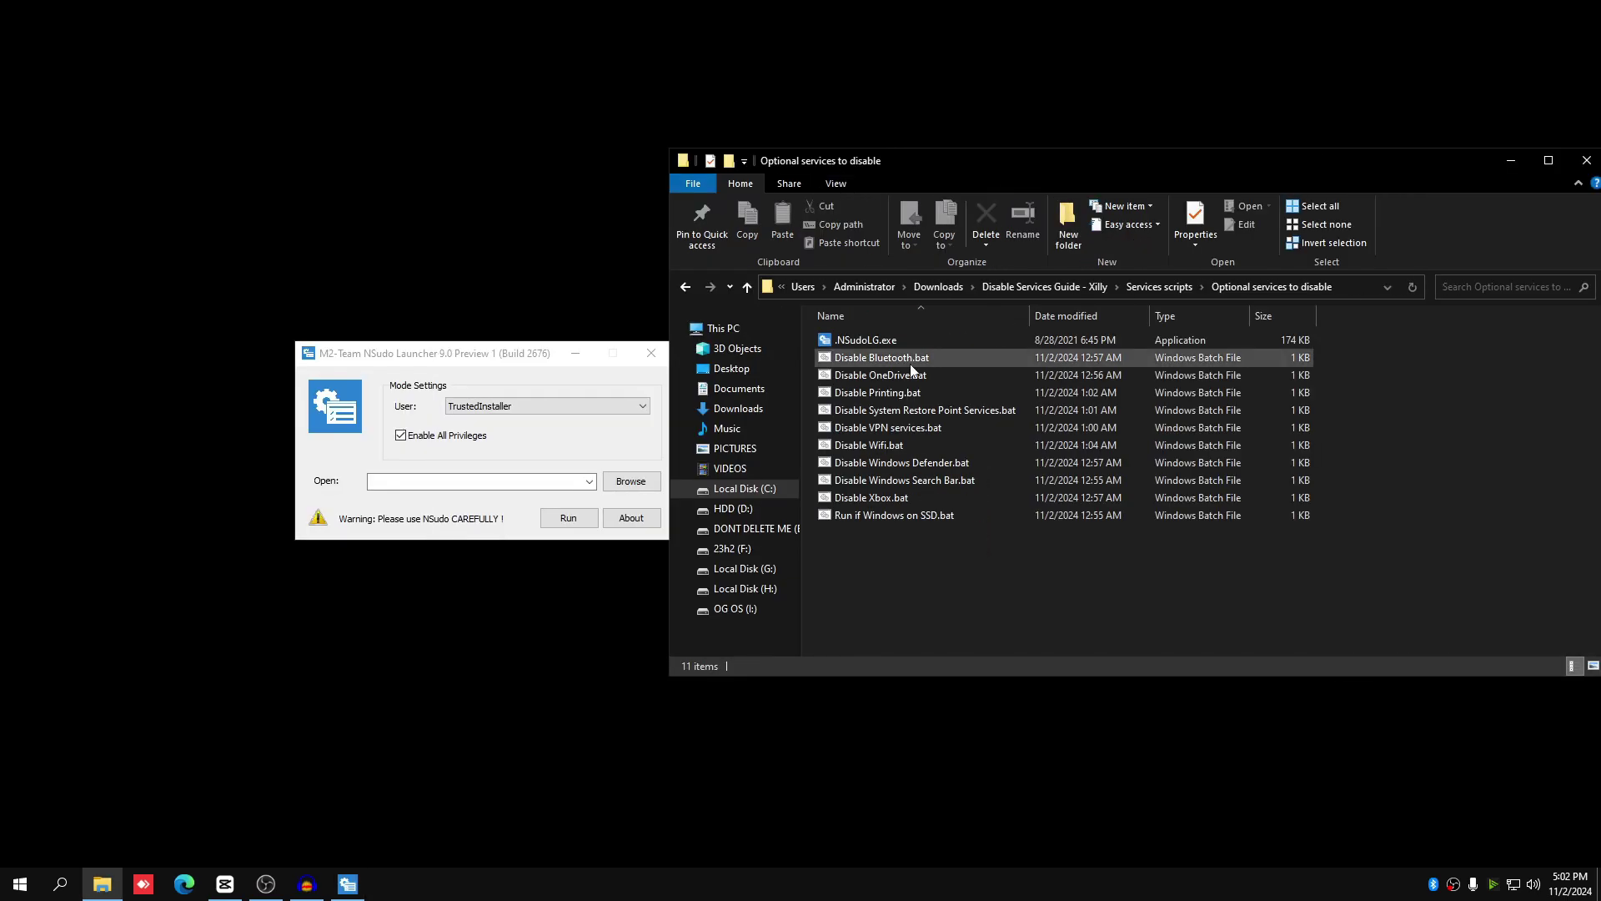
left_click(848, 464)
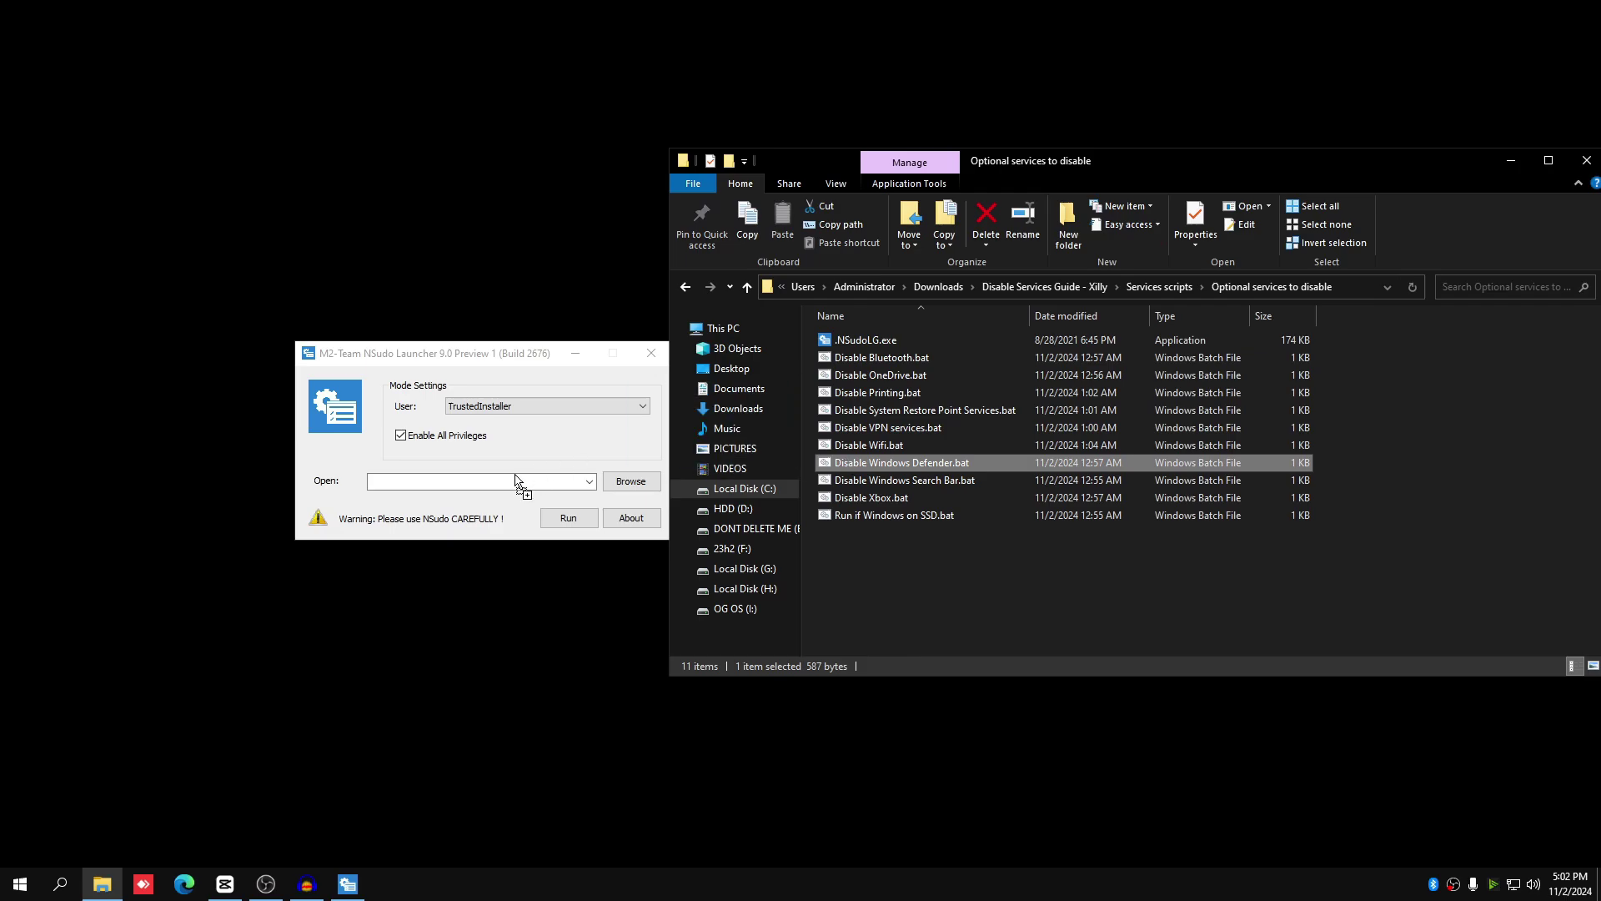
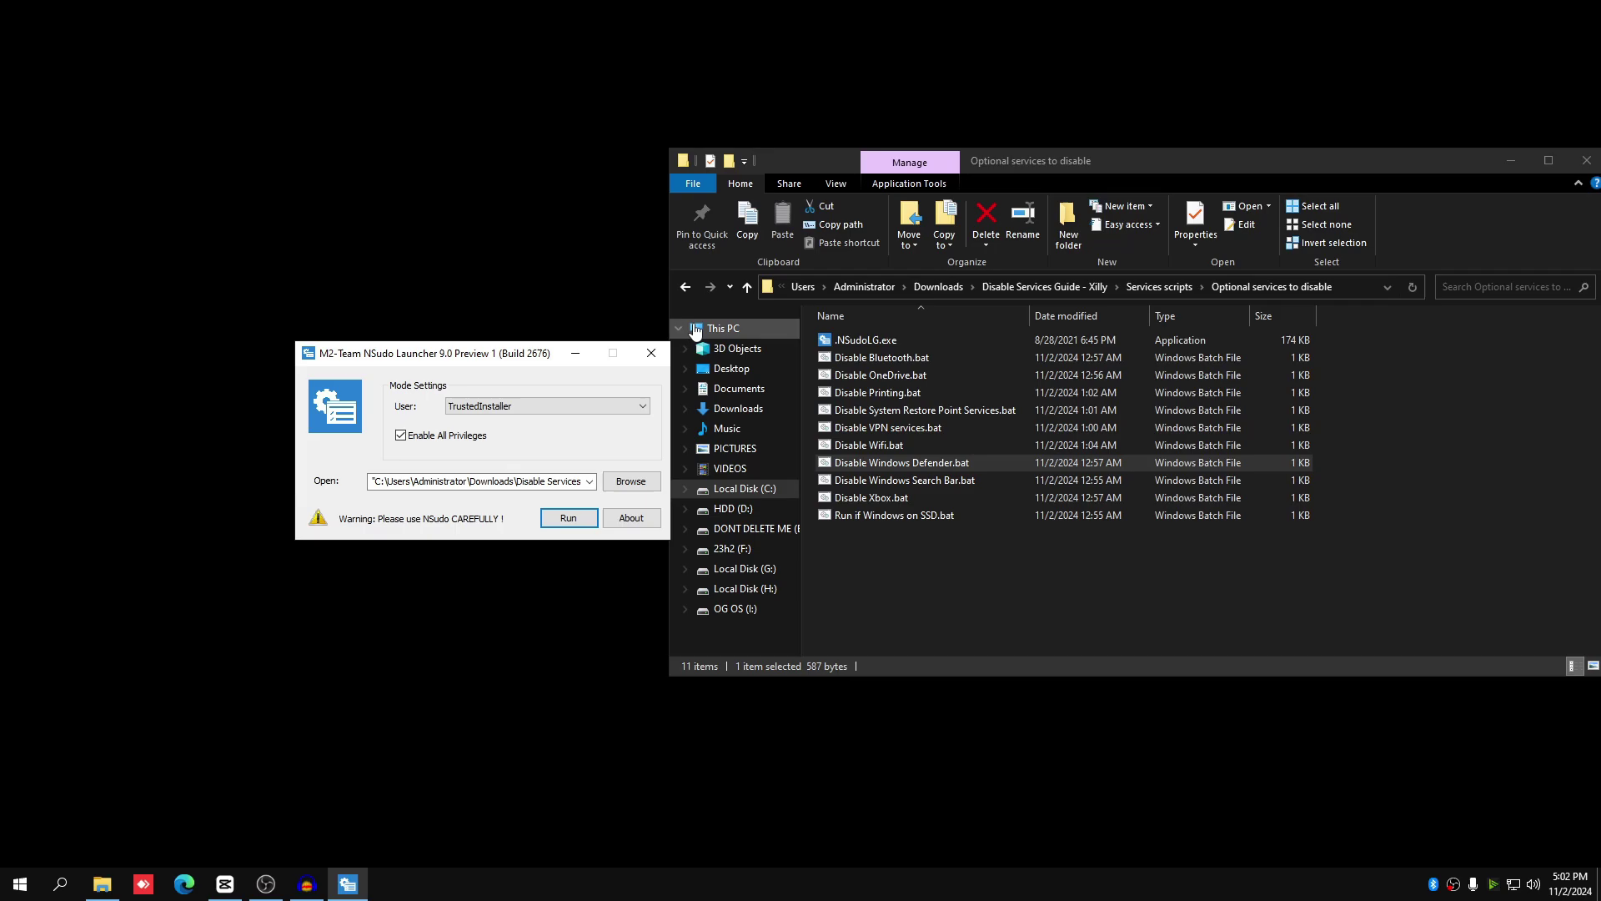
Close the leftover windows and uncheck Safe boot for the C: Windows entry in msconfig
key("alt+F4")
left_click(1586, 160)
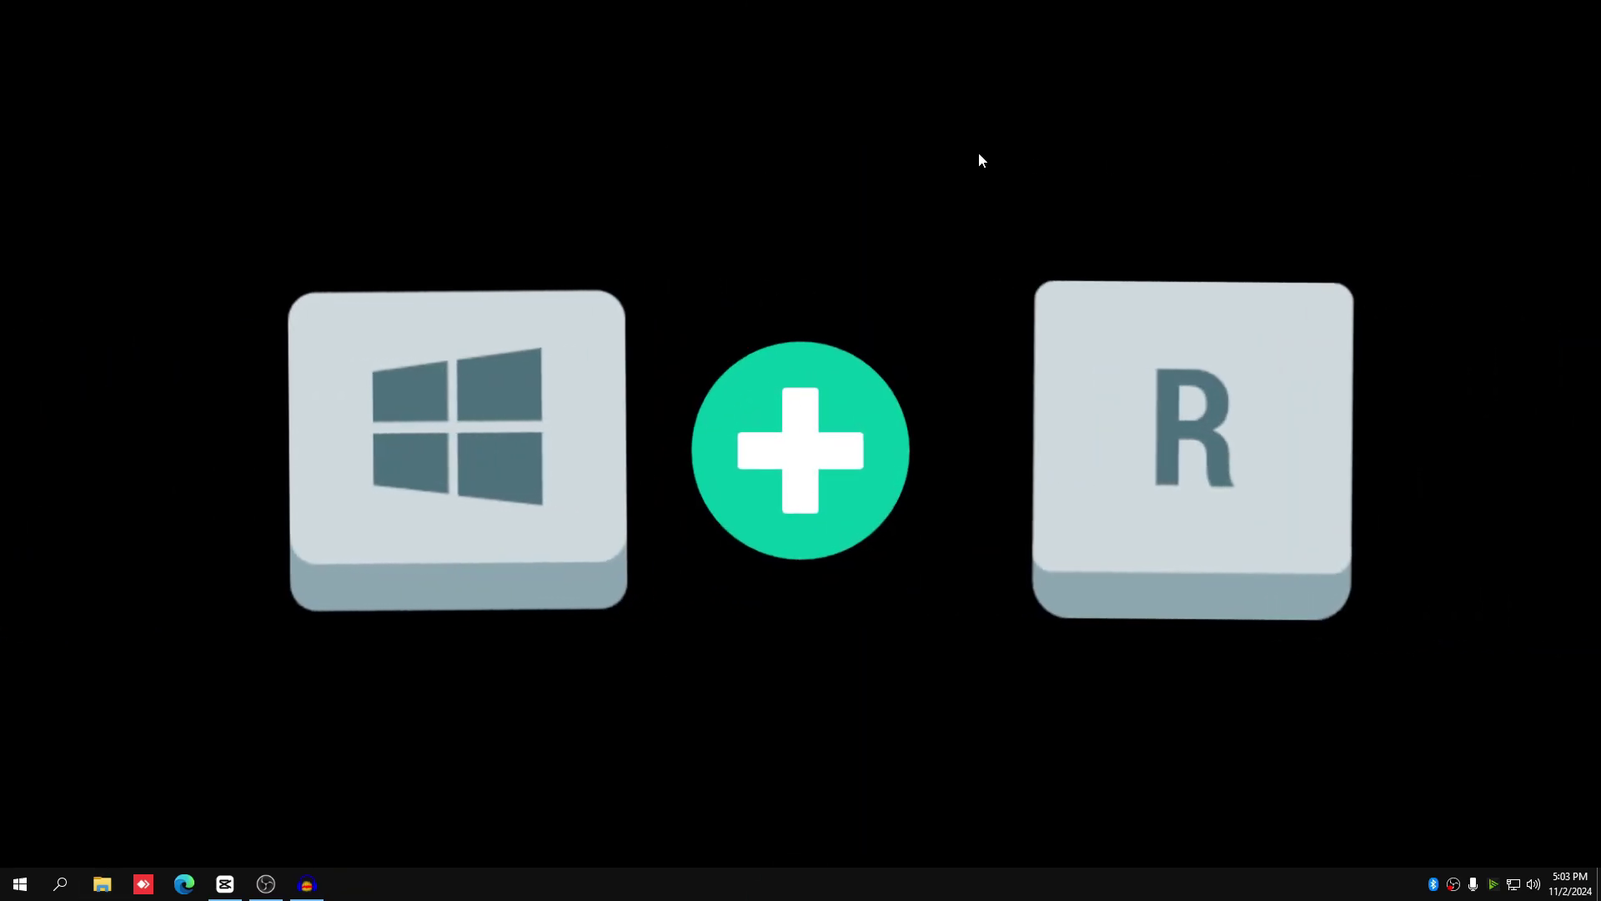
key("super+r")
type("msconfig")
key("Return")
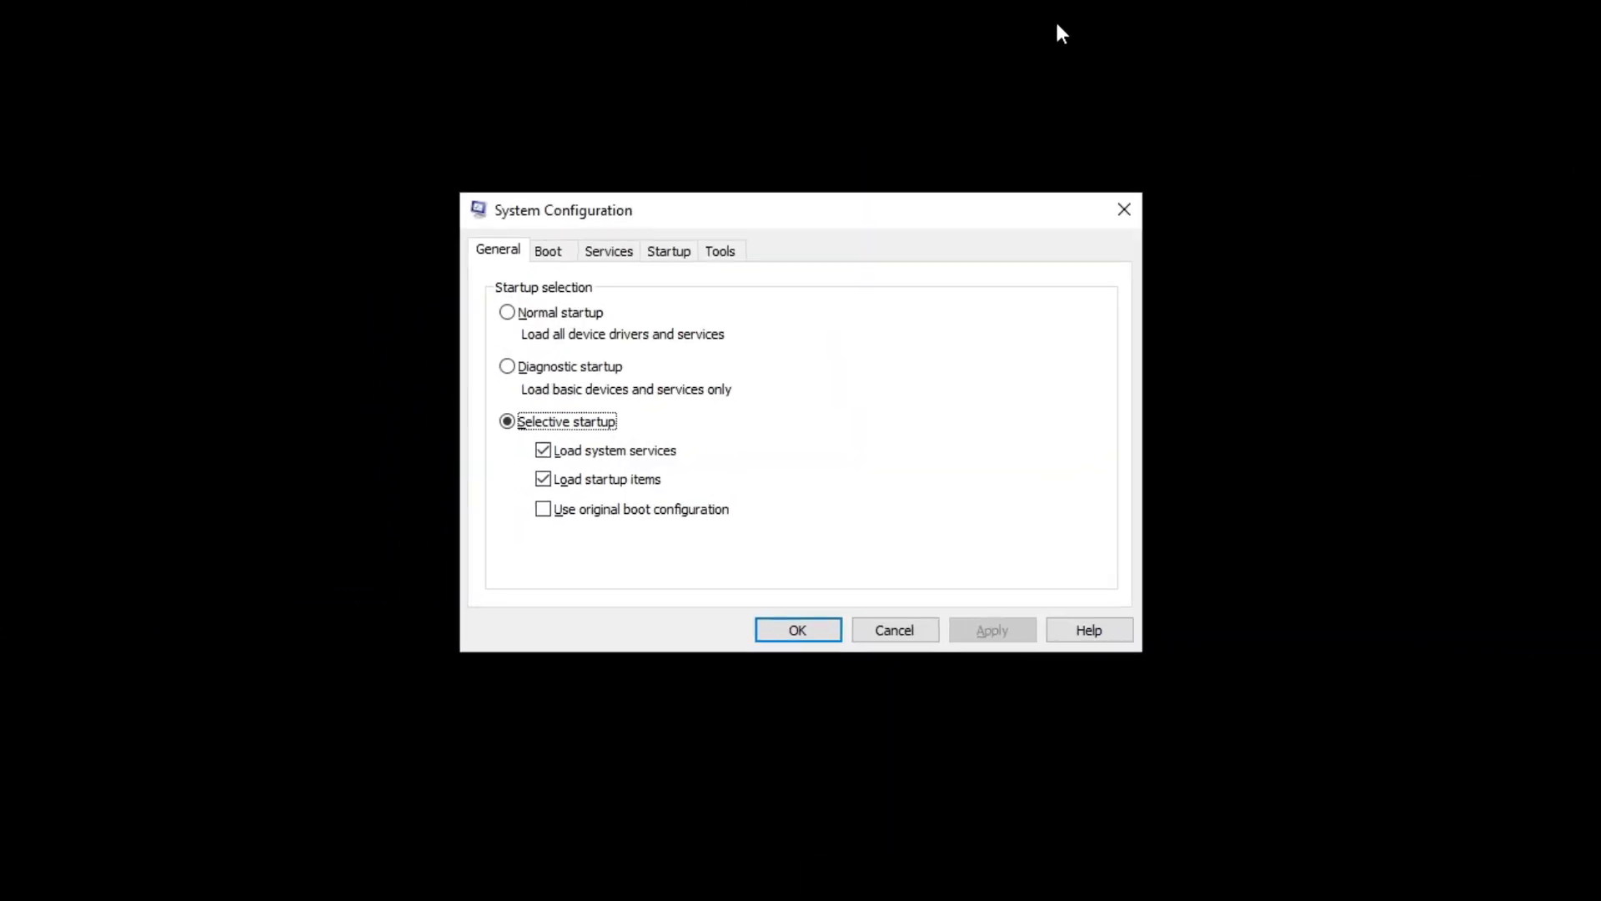
left_click(550, 252)
left_click(655, 325)
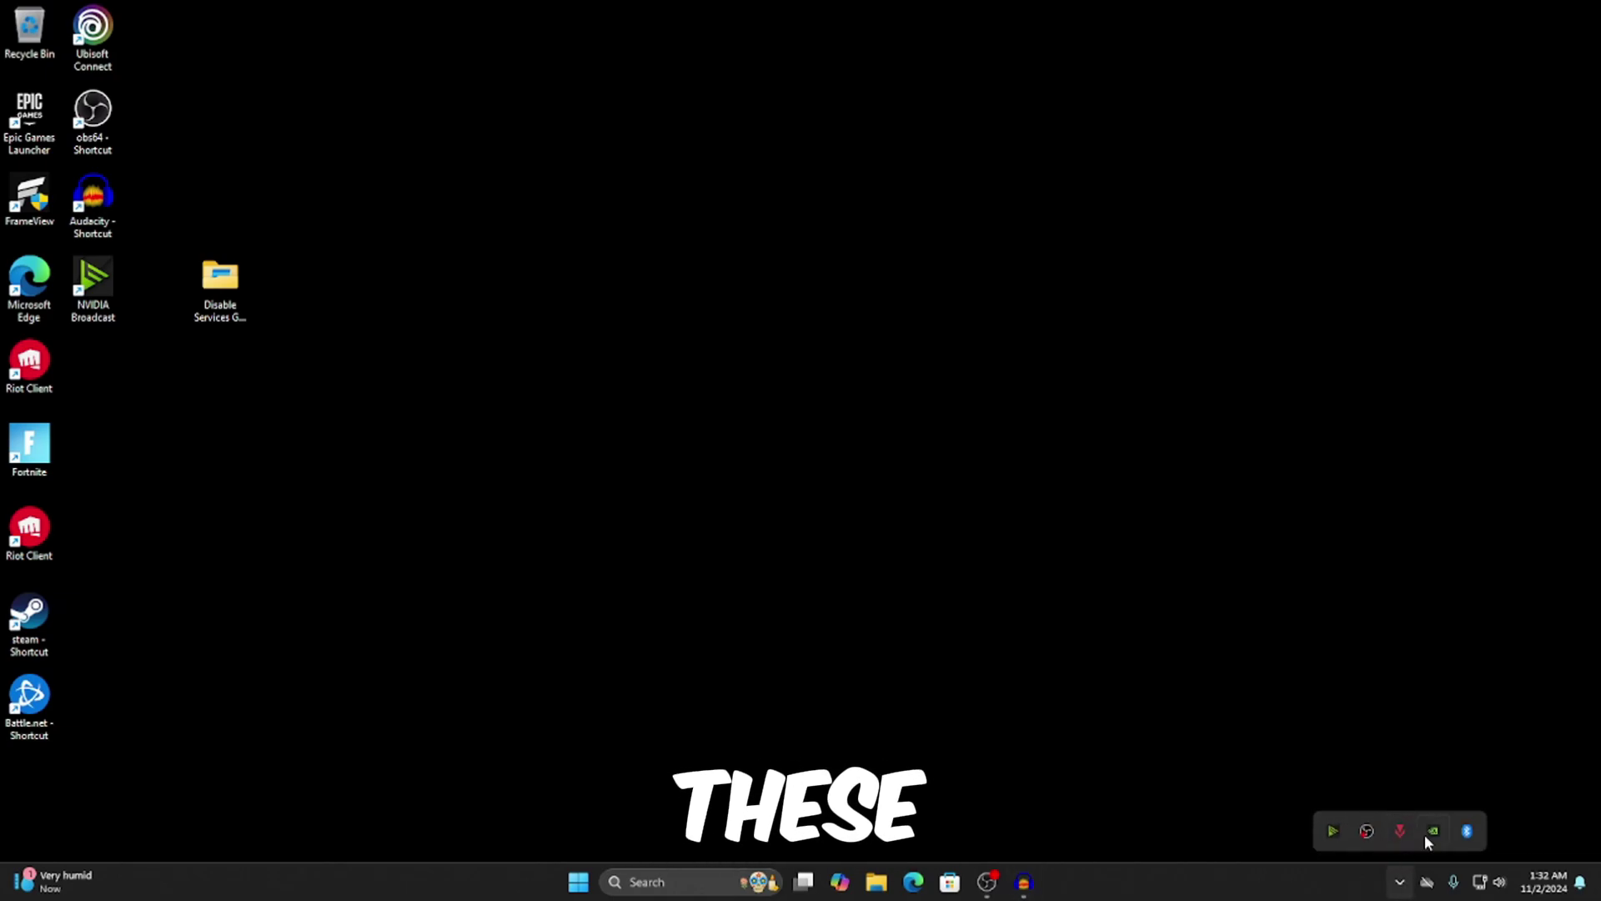
Move OneDrive into the hidden tray icons and quit it
left_click_drag(1427, 882, 1446, 831)
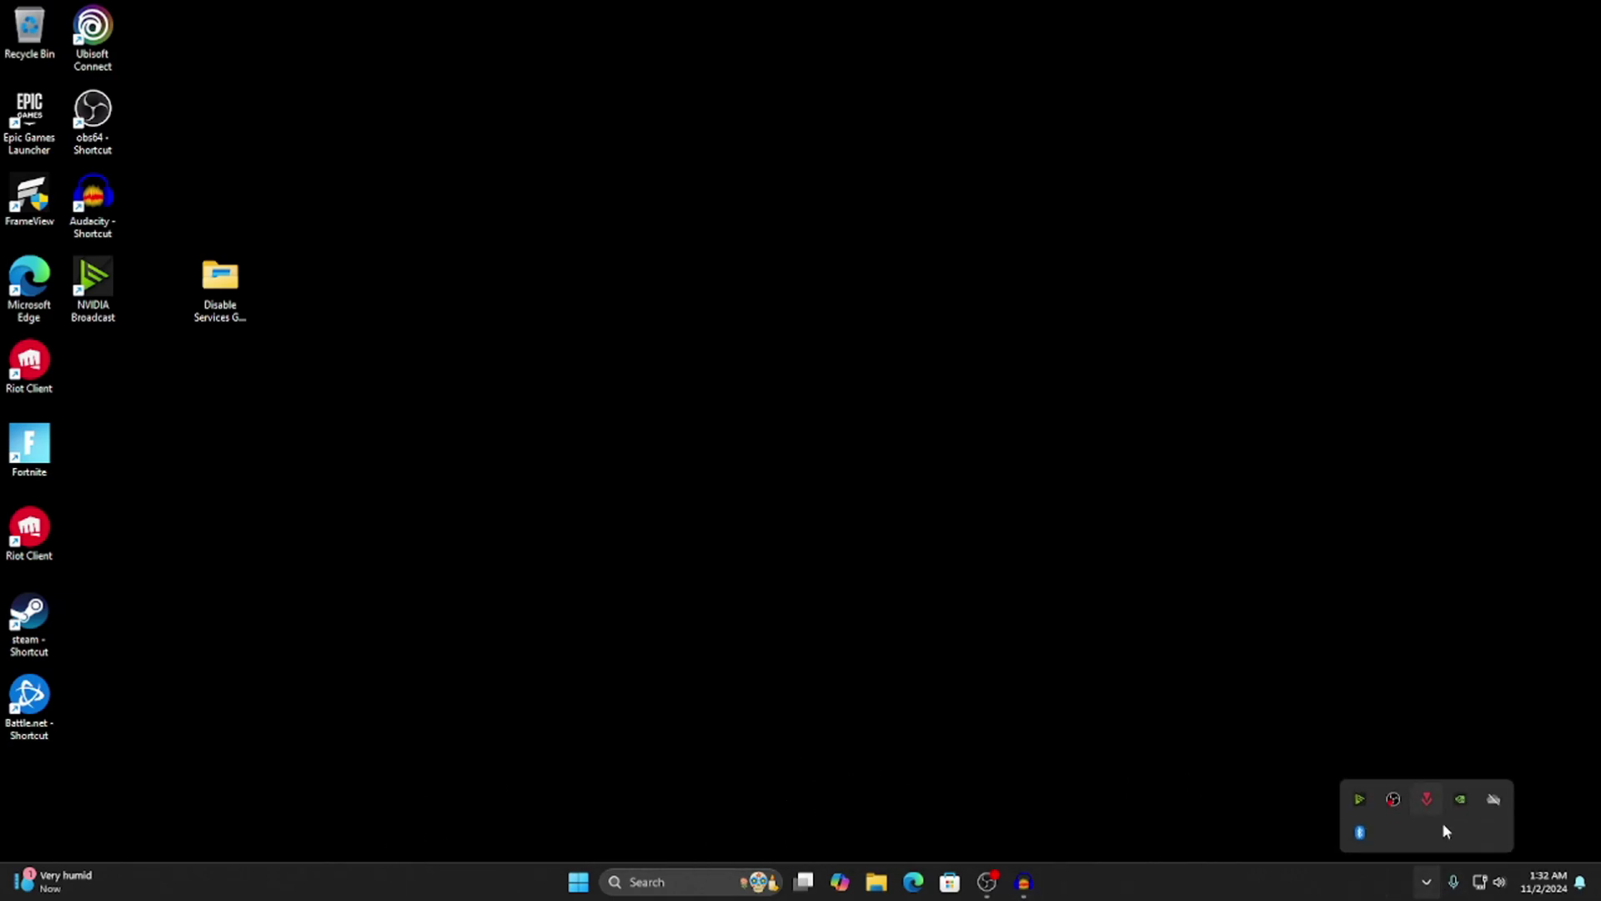
right_click(1494, 799)
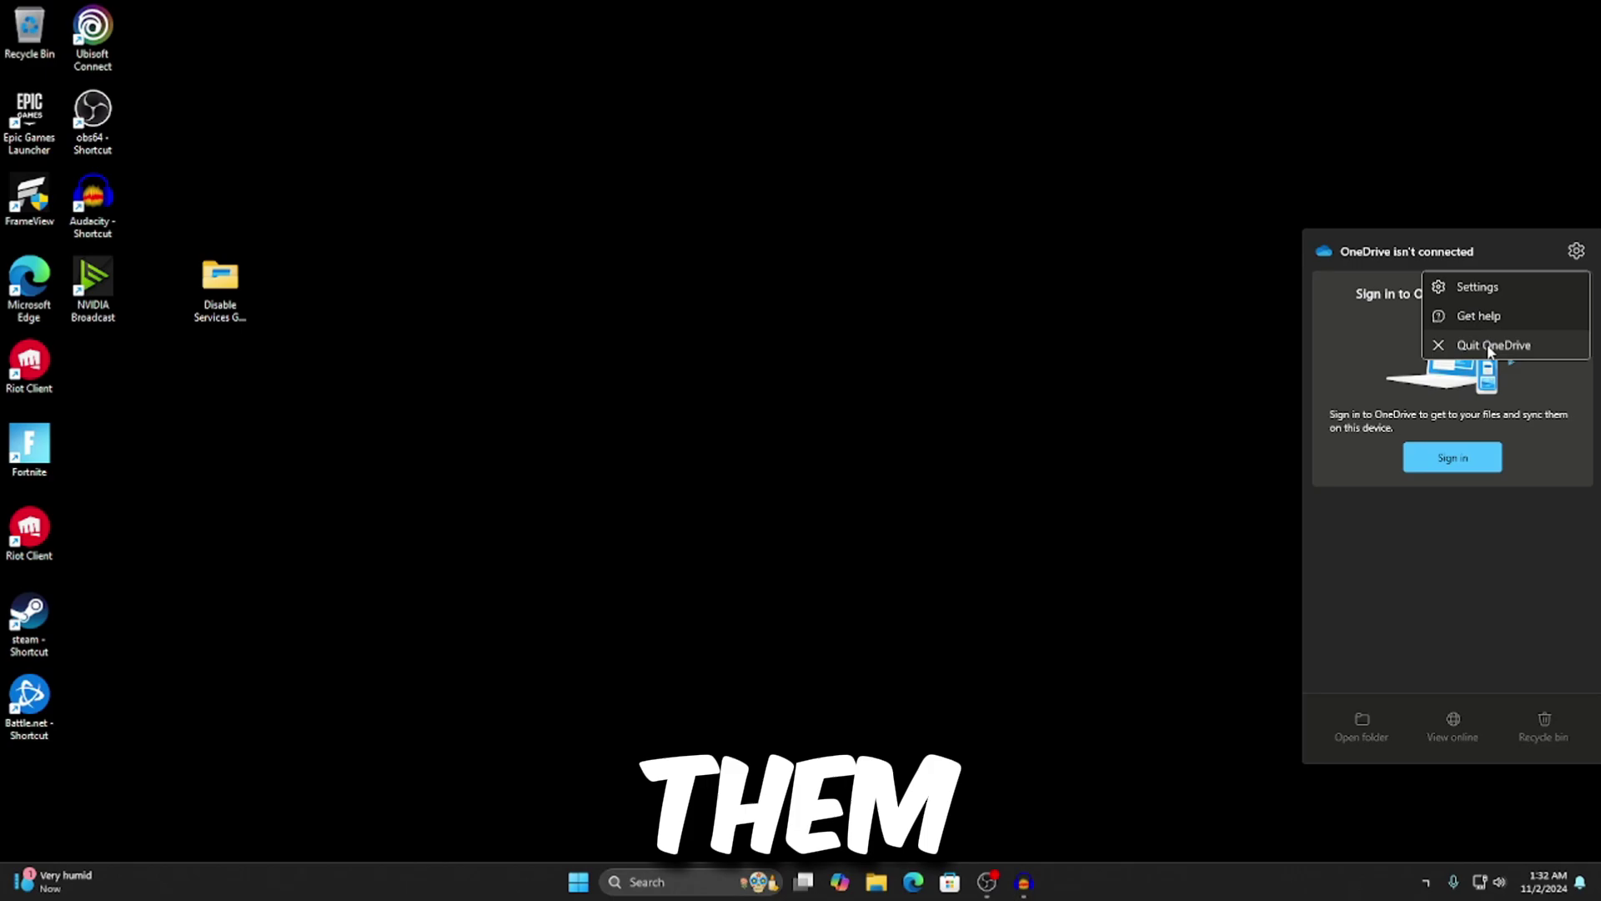
left_click(1491, 350)
left_click(715, 522)
Exit Riot Vanguard from the hidden tray icons and confirm turning it off
left_click(1427, 882)
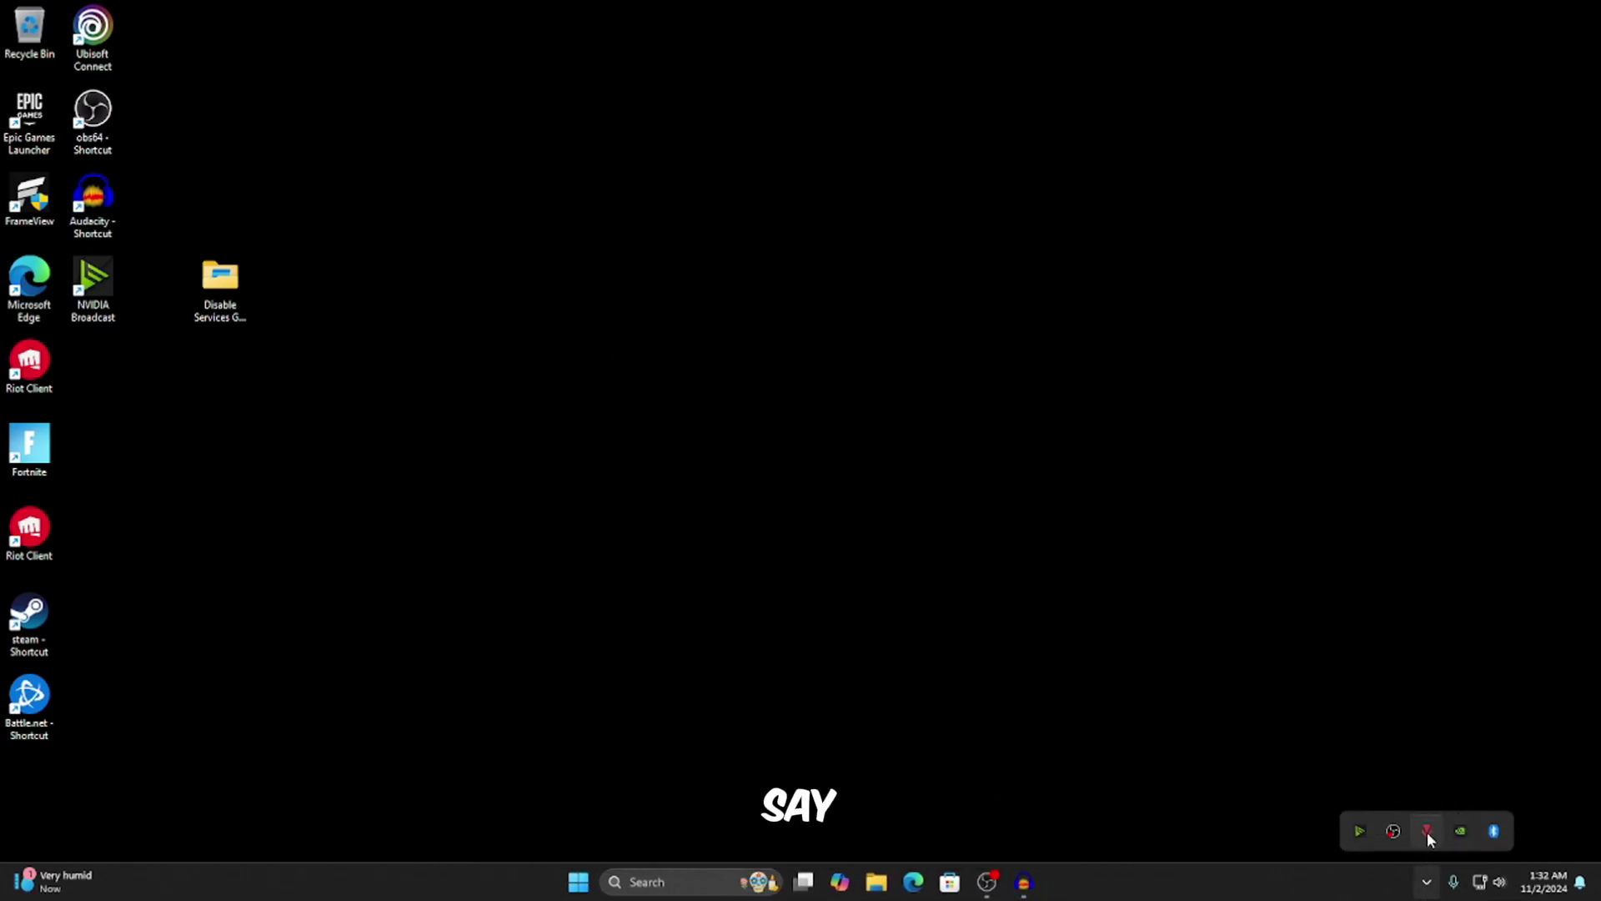
right_click(1428, 838)
left_click(1465, 775)
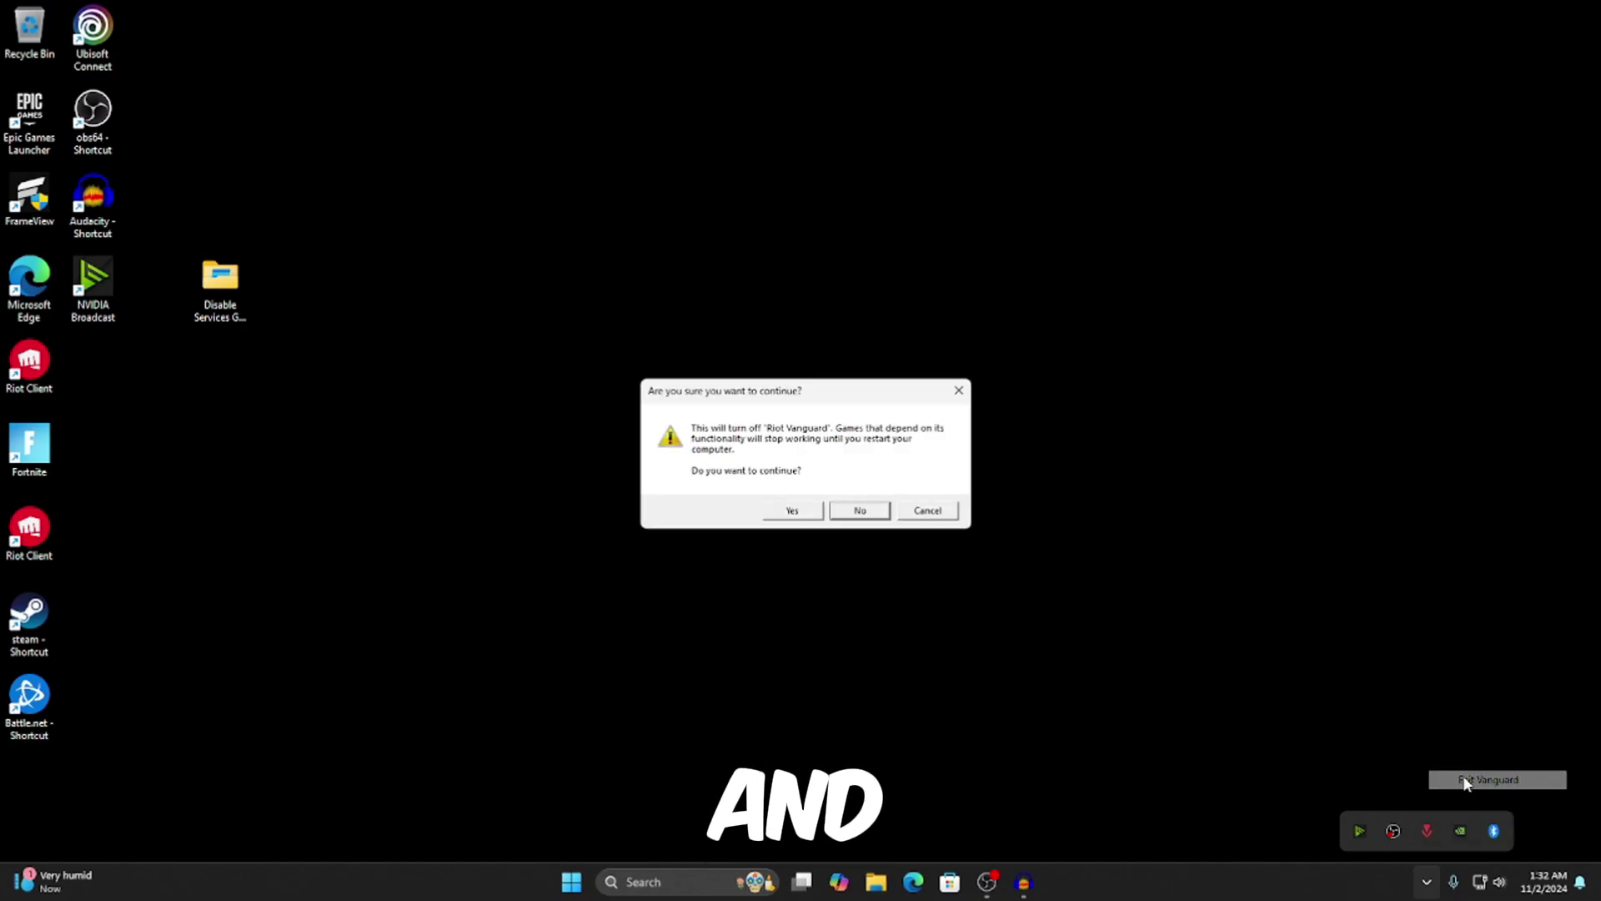
left_click(791, 516)
left_click(1427, 882)
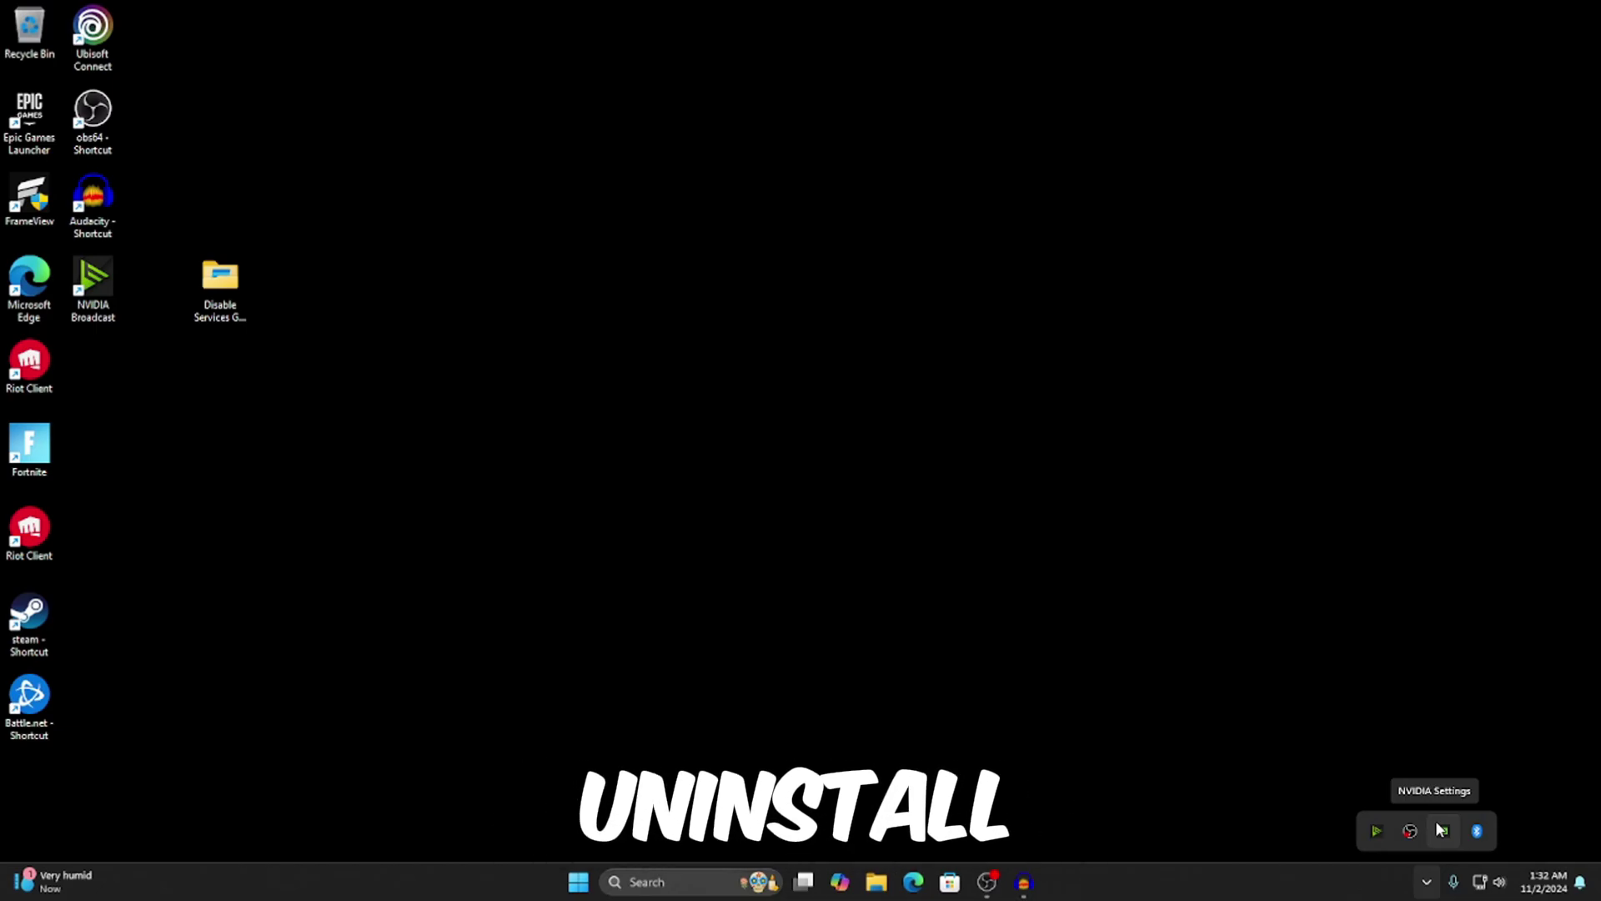
key("super+i")
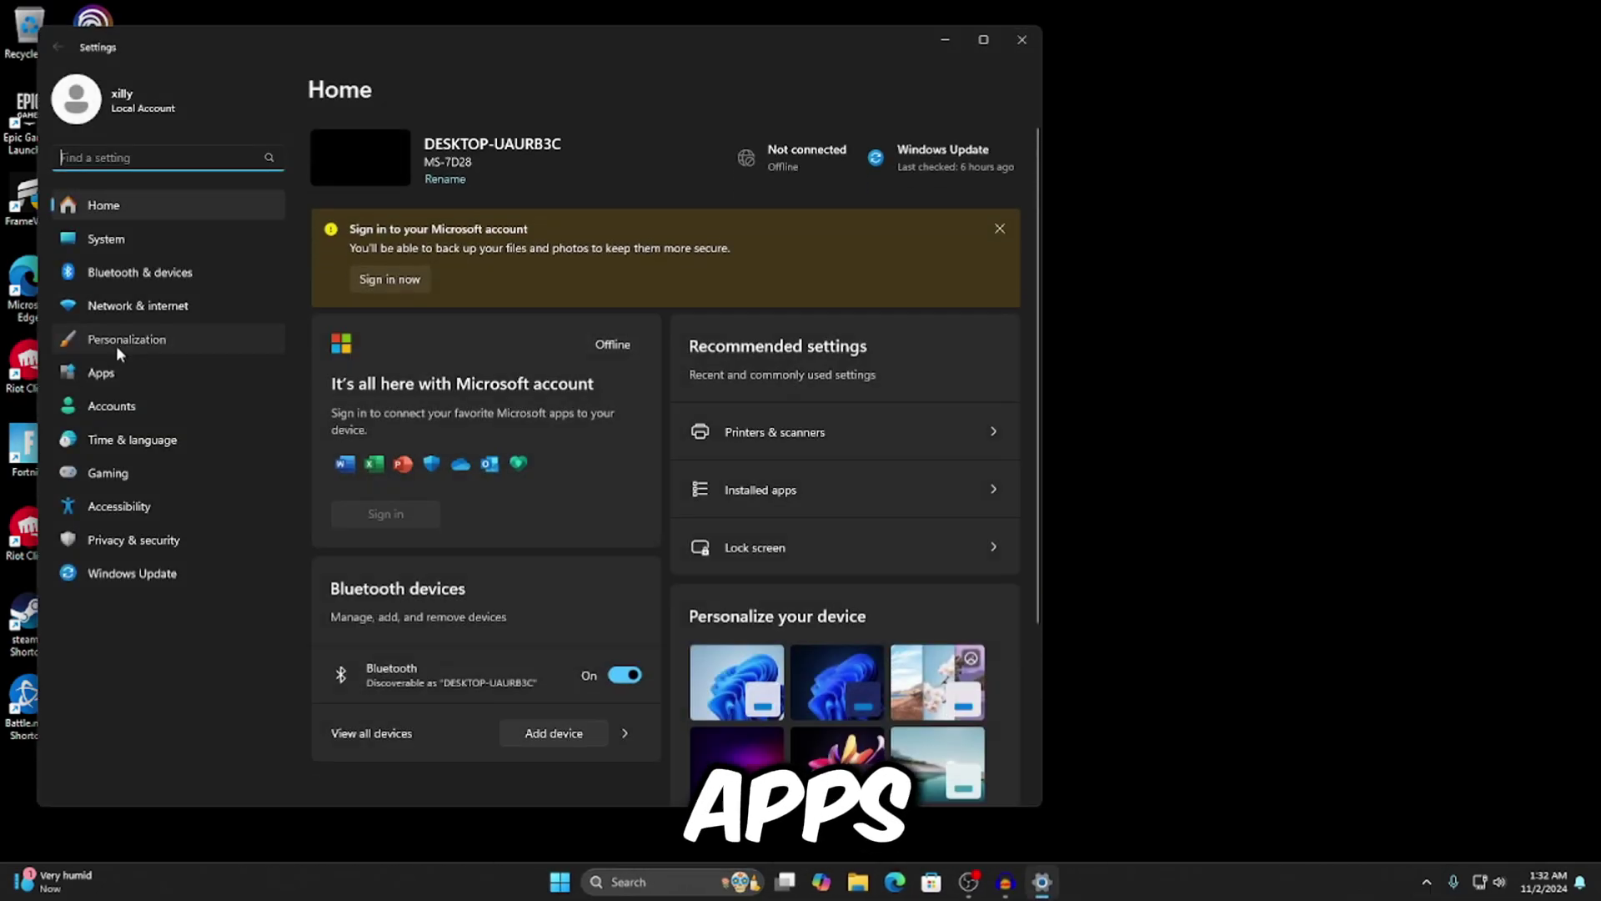
left_click(101, 372)
left_click(582, 164)
scroll(667, 438, "down", 4)
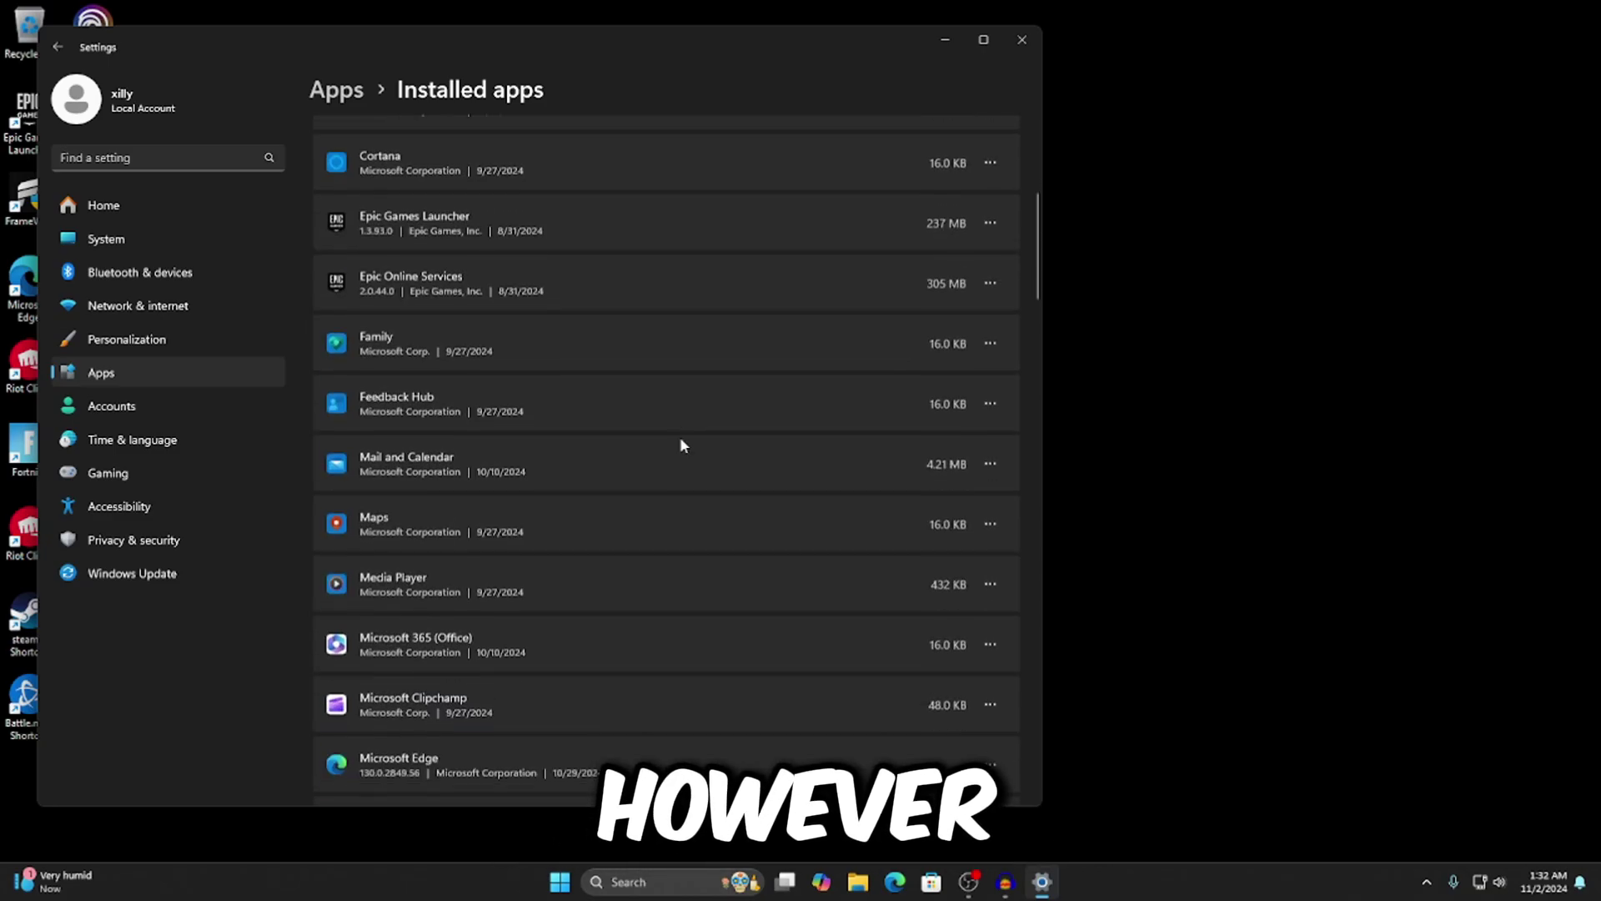
left_click(1029, 45)
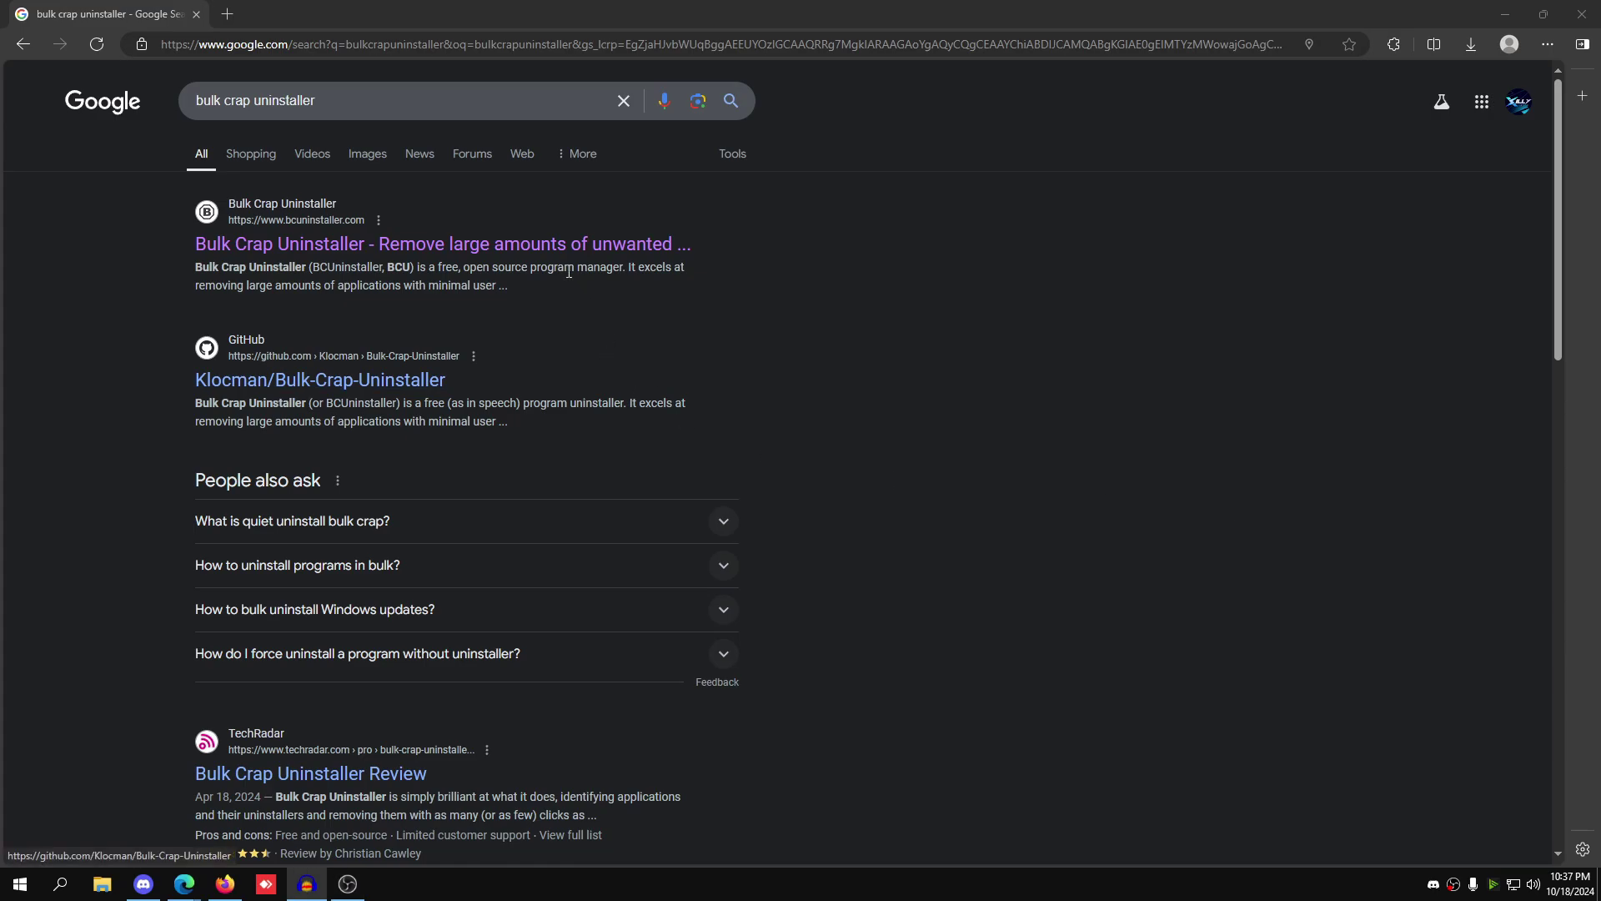
Download BCUninstaller_5.8.1_portable.zip from bcuninstaller.com and show it in Downloads
left_click(553, 246)
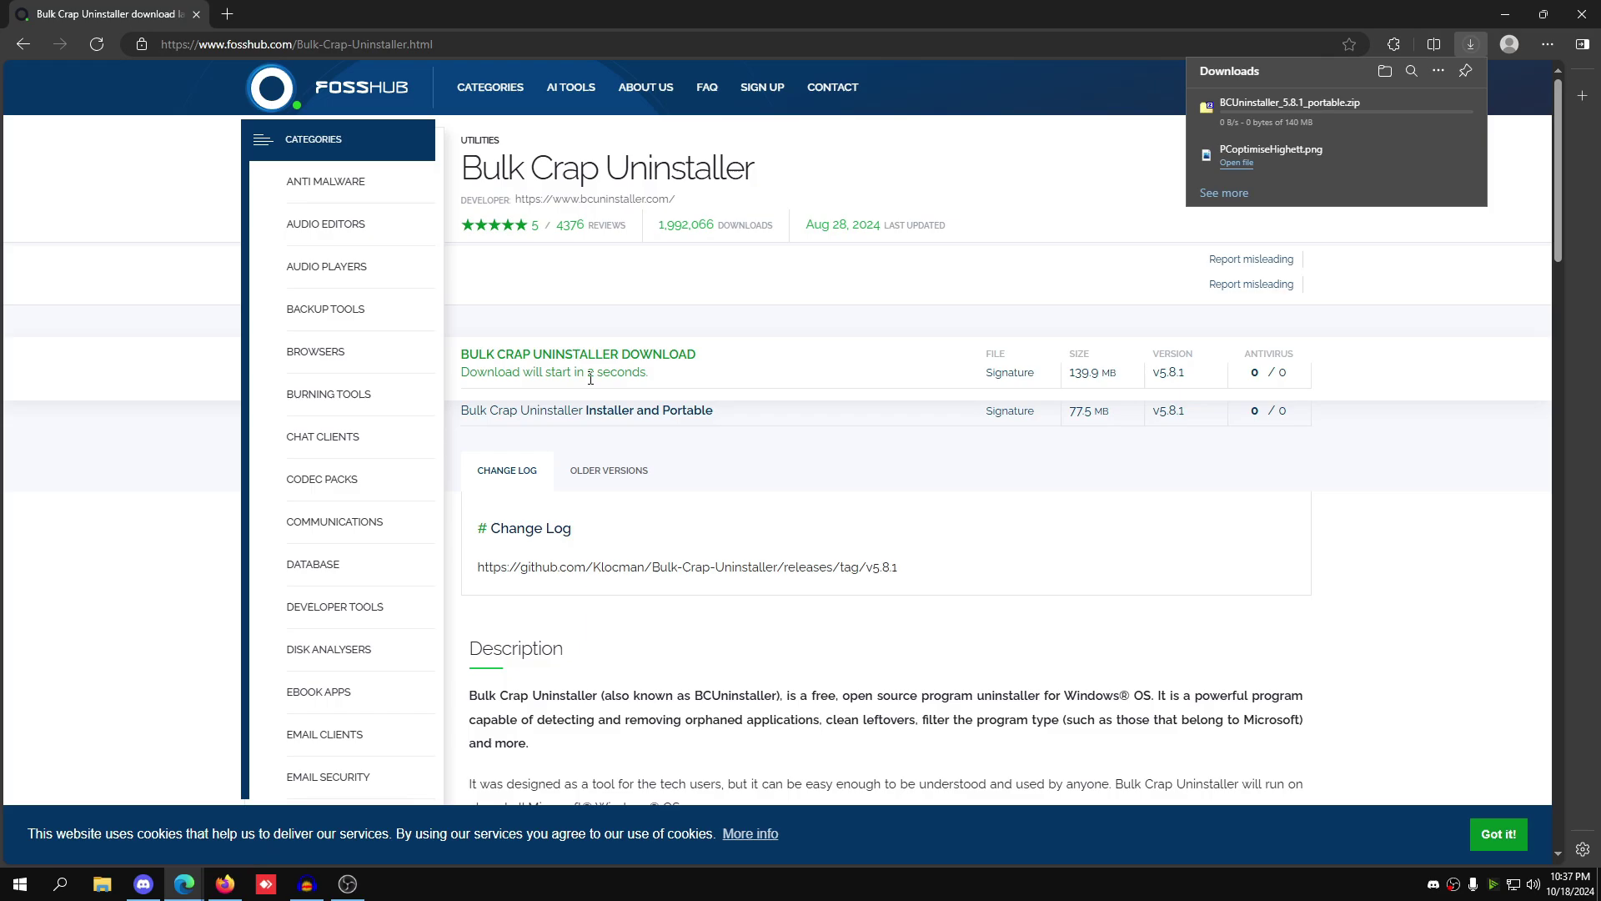
left_click(1385, 71)
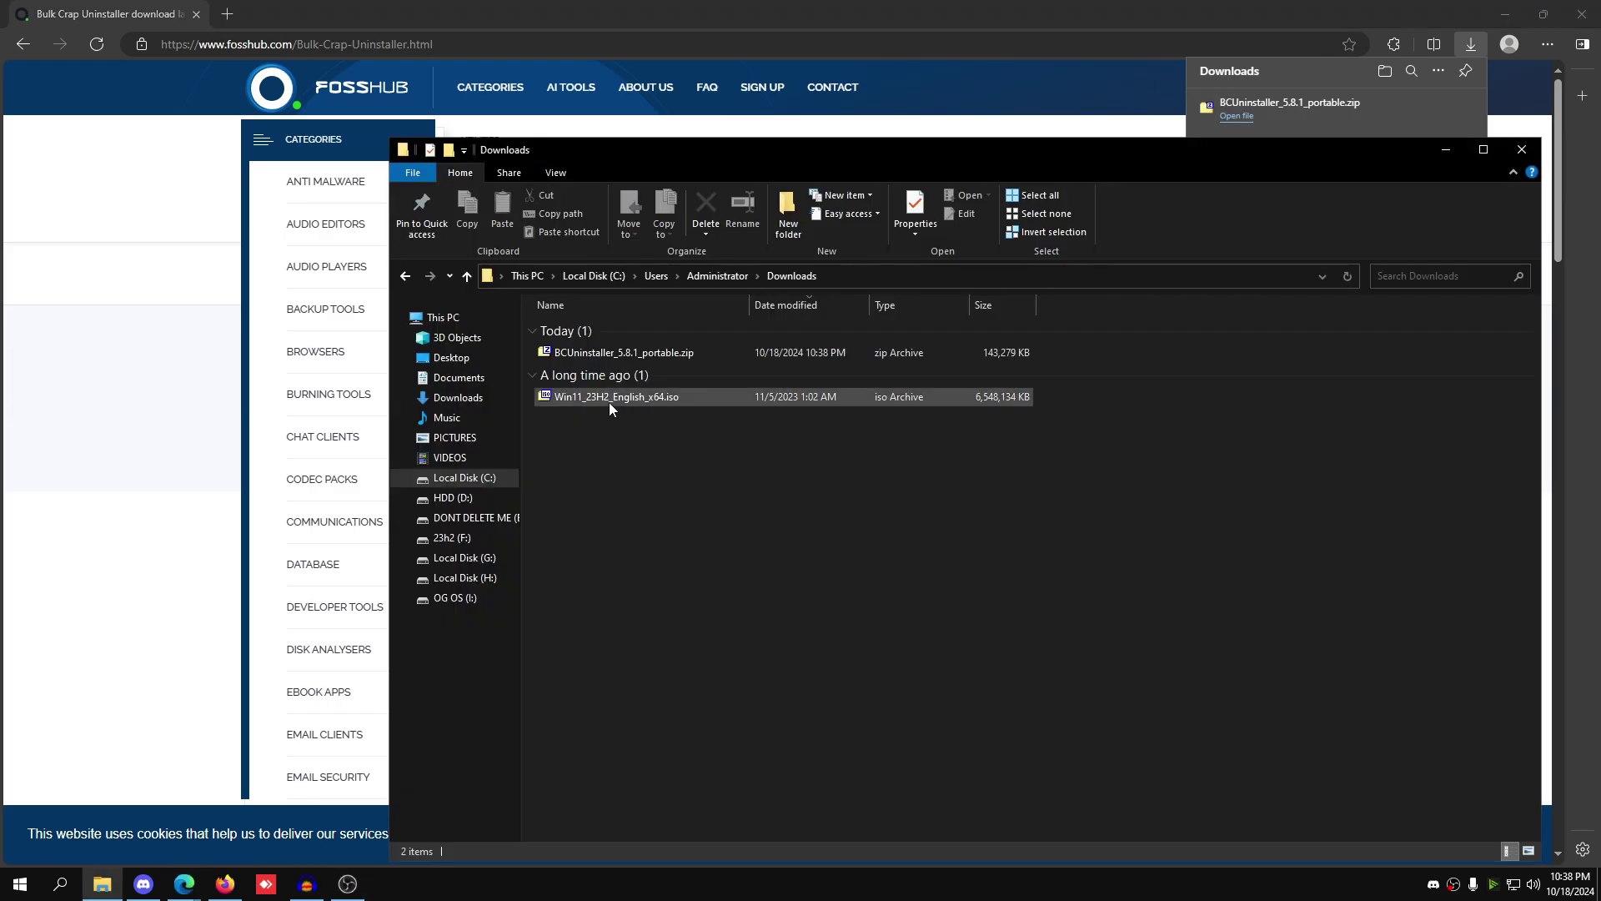
Extract the portable zip here with Extract Here and run BCUninstaller.exe
right_click(567, 359)
left_click(639, 454)
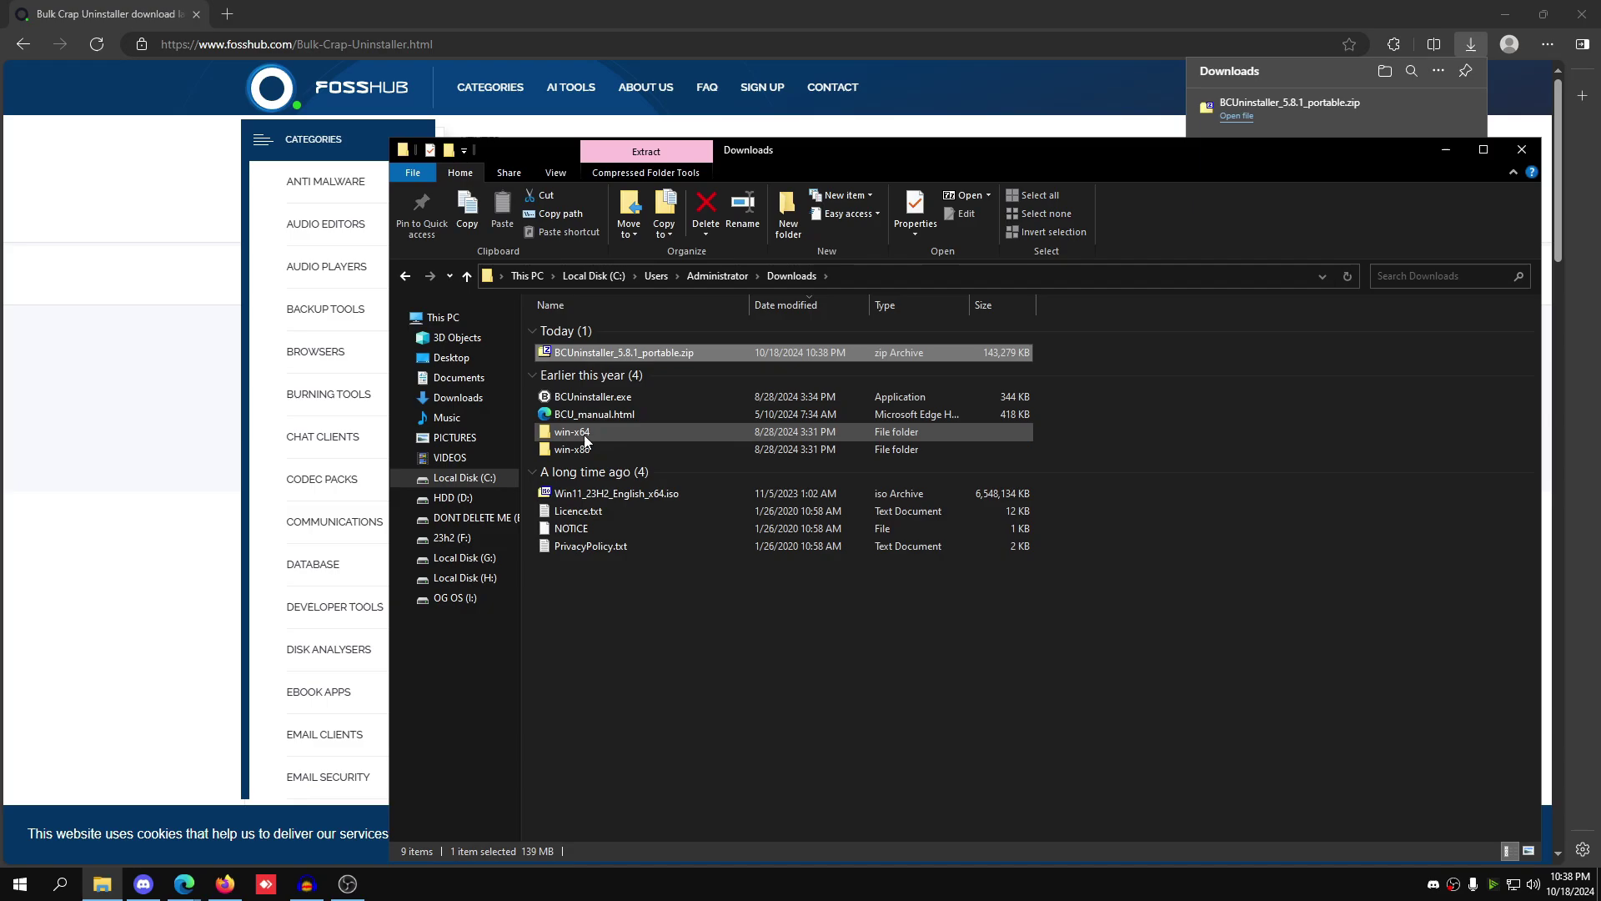
left_click(576, 401)
double_click(575, 399)
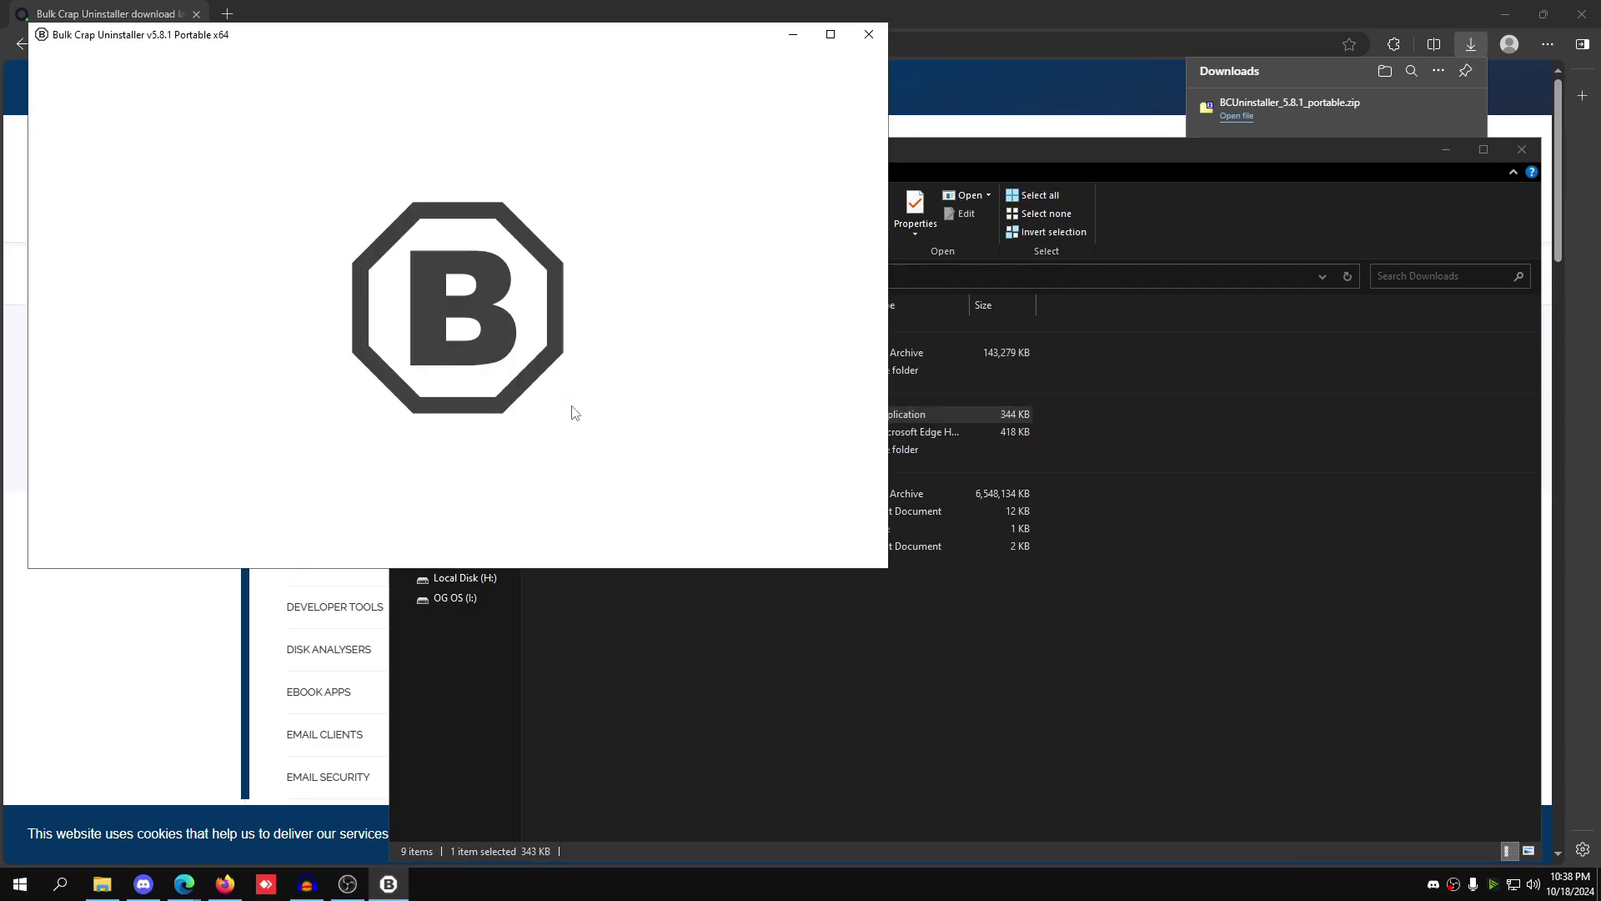
Finish Bulk Crap Uninstaller's first-run setup and dismiss the welcome message
left_click(574, 476)
left_click(573, 476)
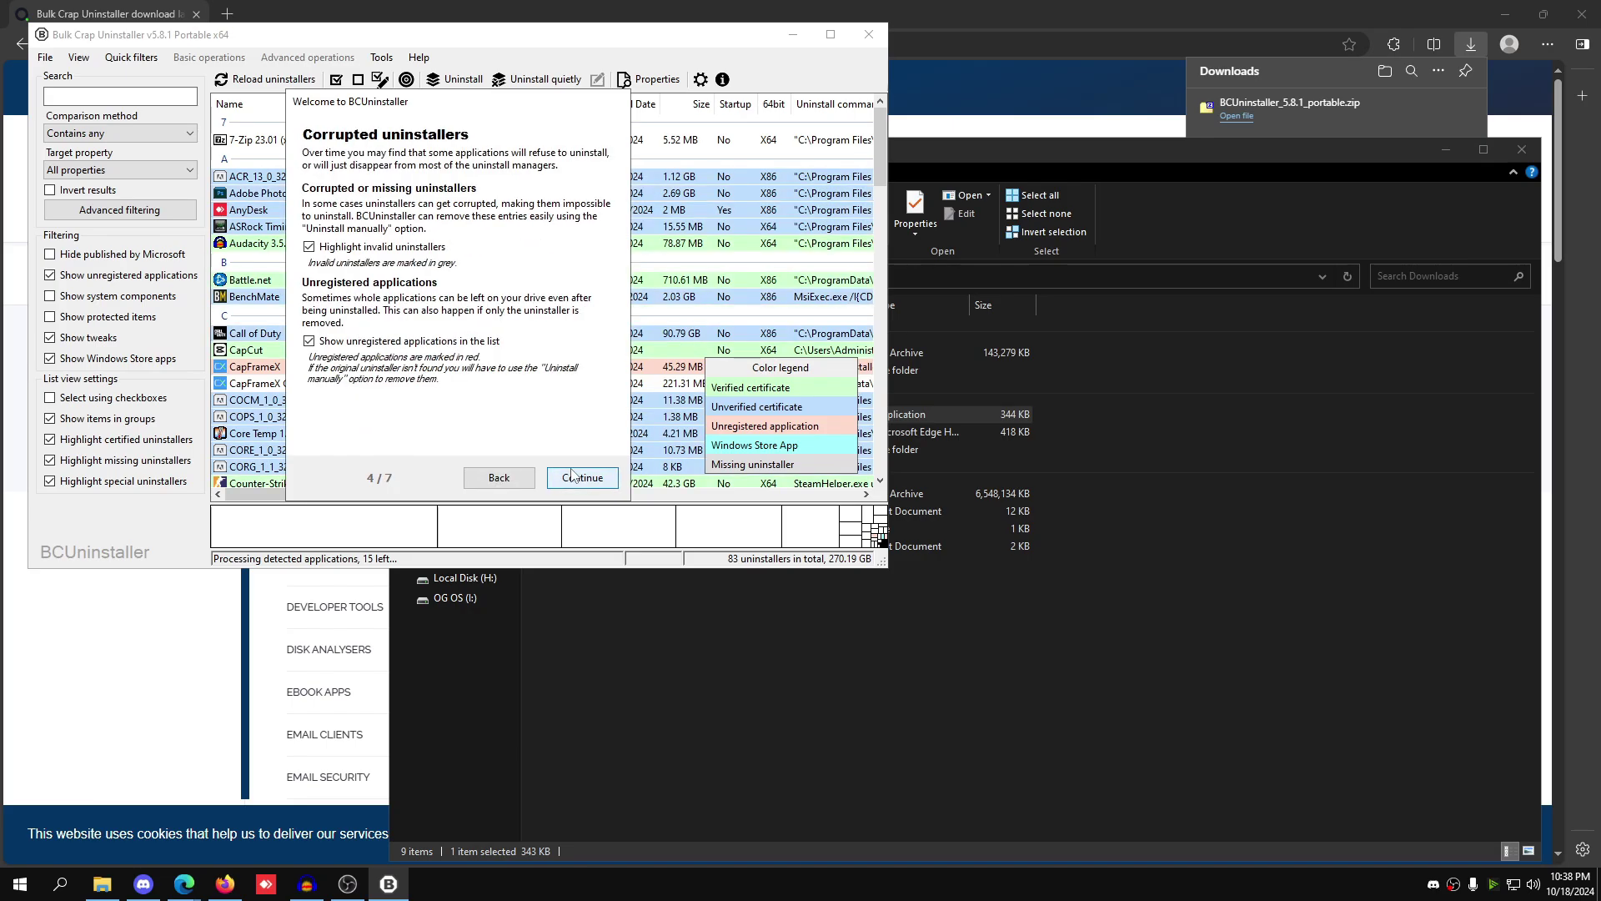
left_click(574, 477)
left_click(574, 476)
left_click(482, 403)
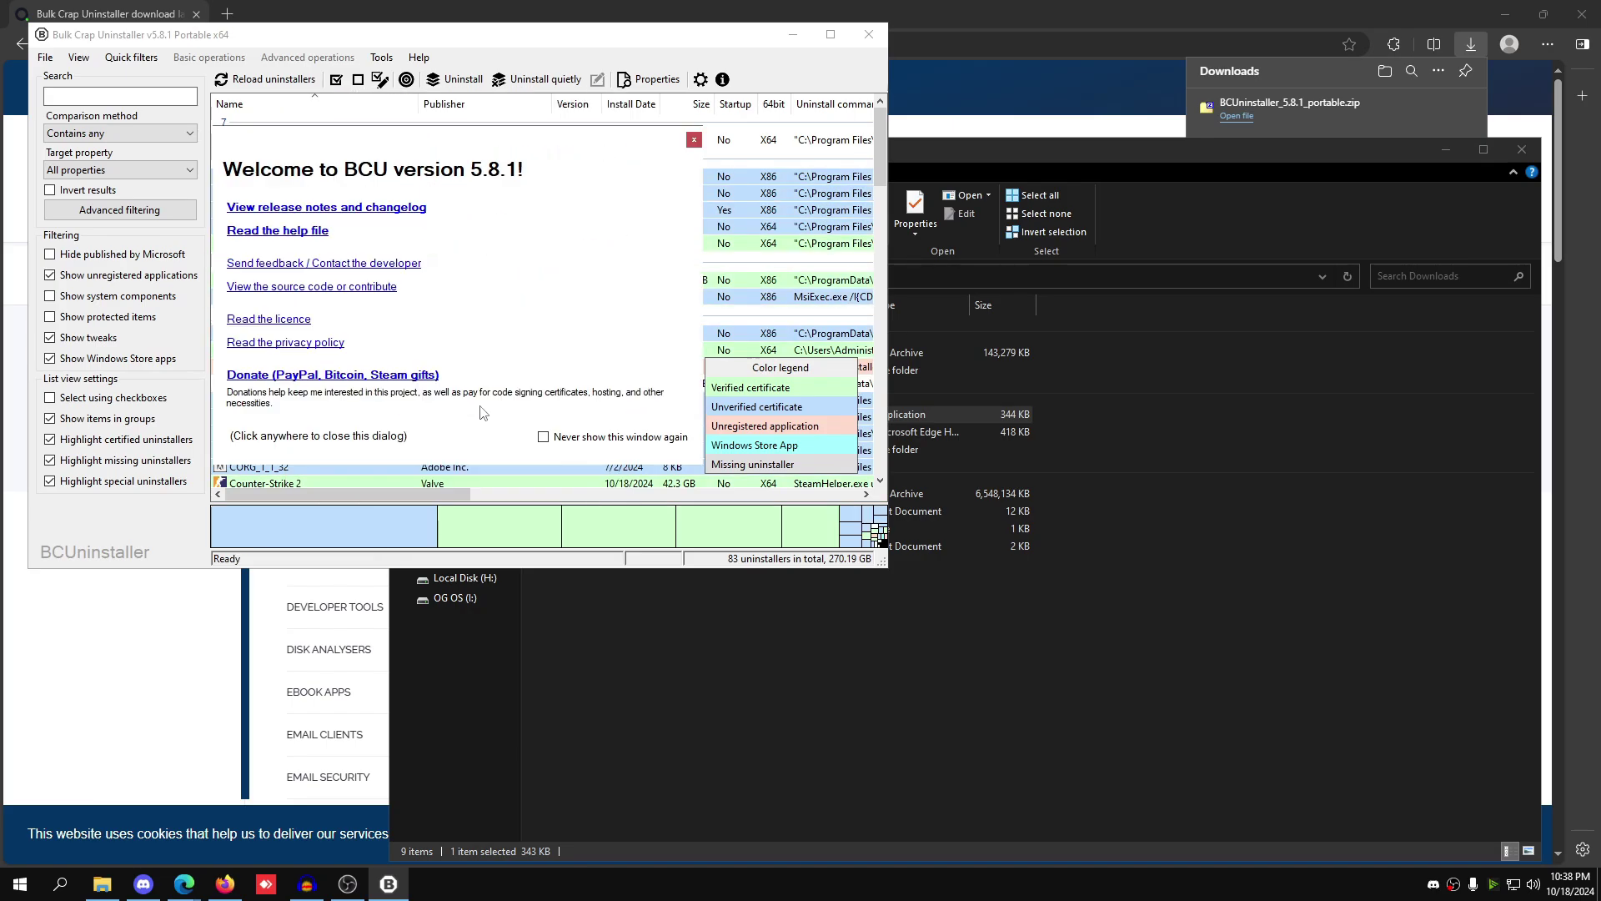
left_click(581, 290)
left_click_drag(577, 34, 1029, 110)
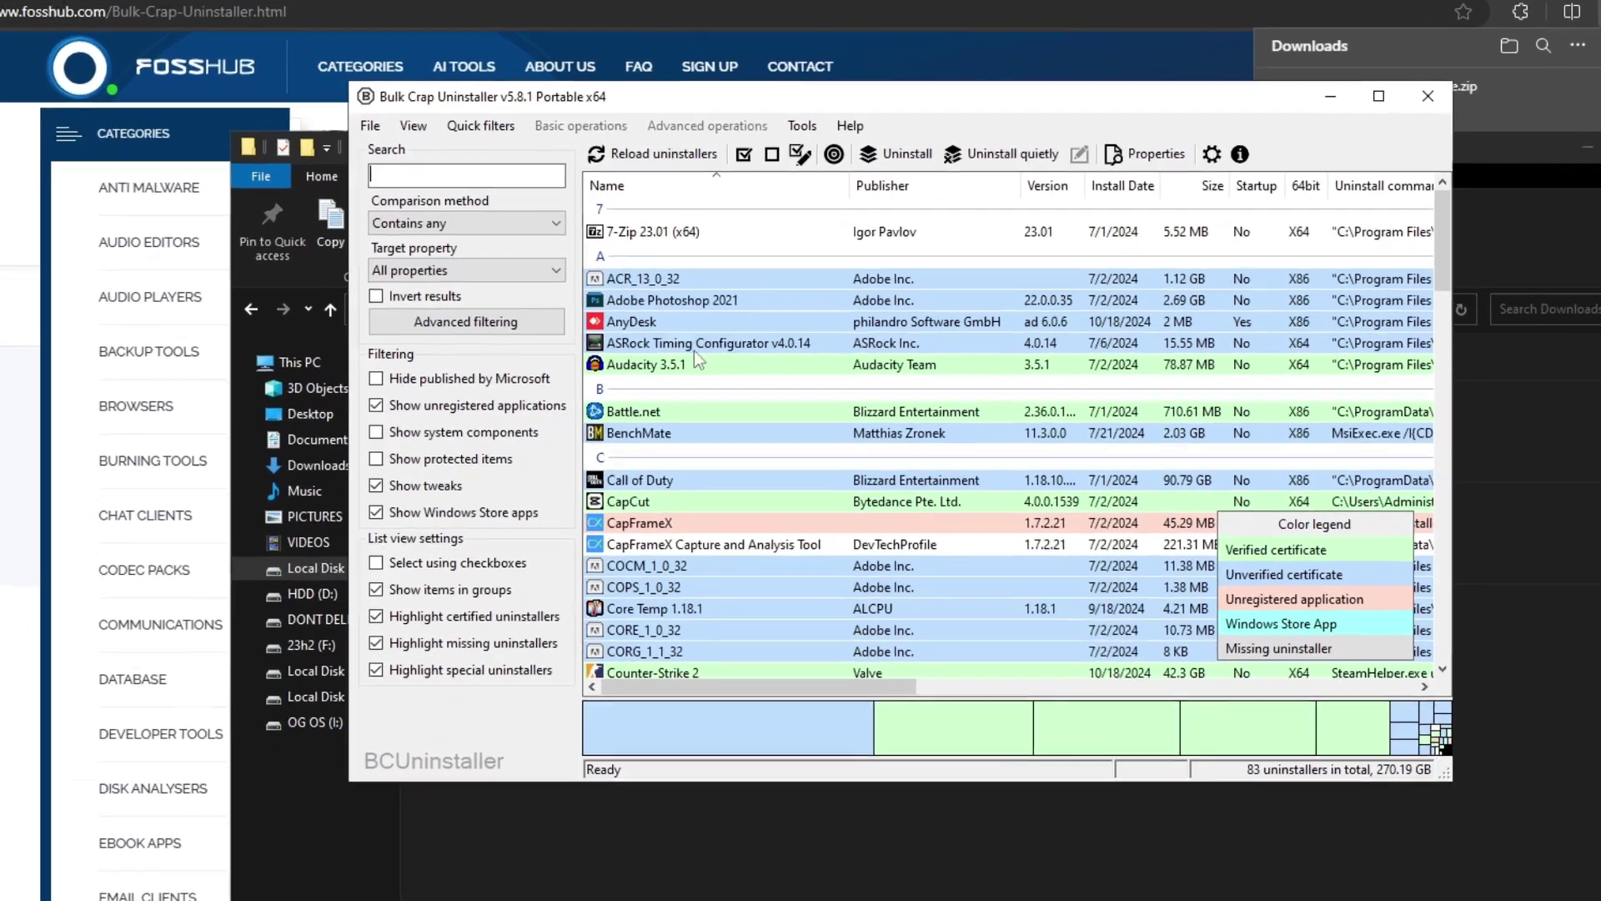
Select Speccy in the program list and accept the uninstall wizard's settings
left_click(700, 319)
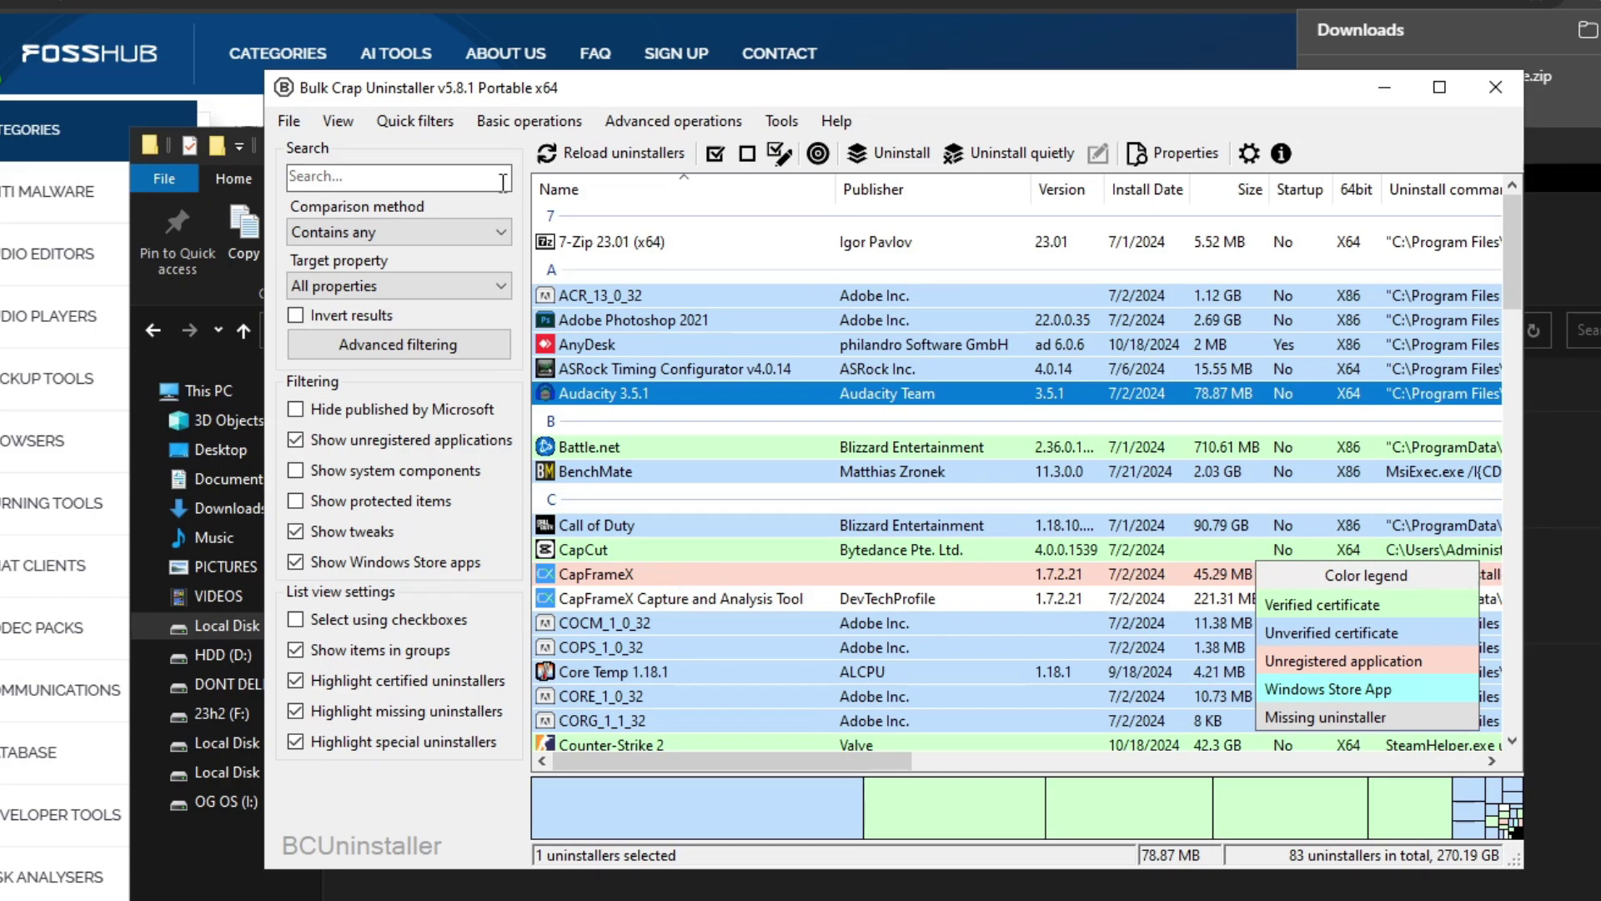
scroll(696, 506, "down", 4)
scroll(694, 505, "down", 12)
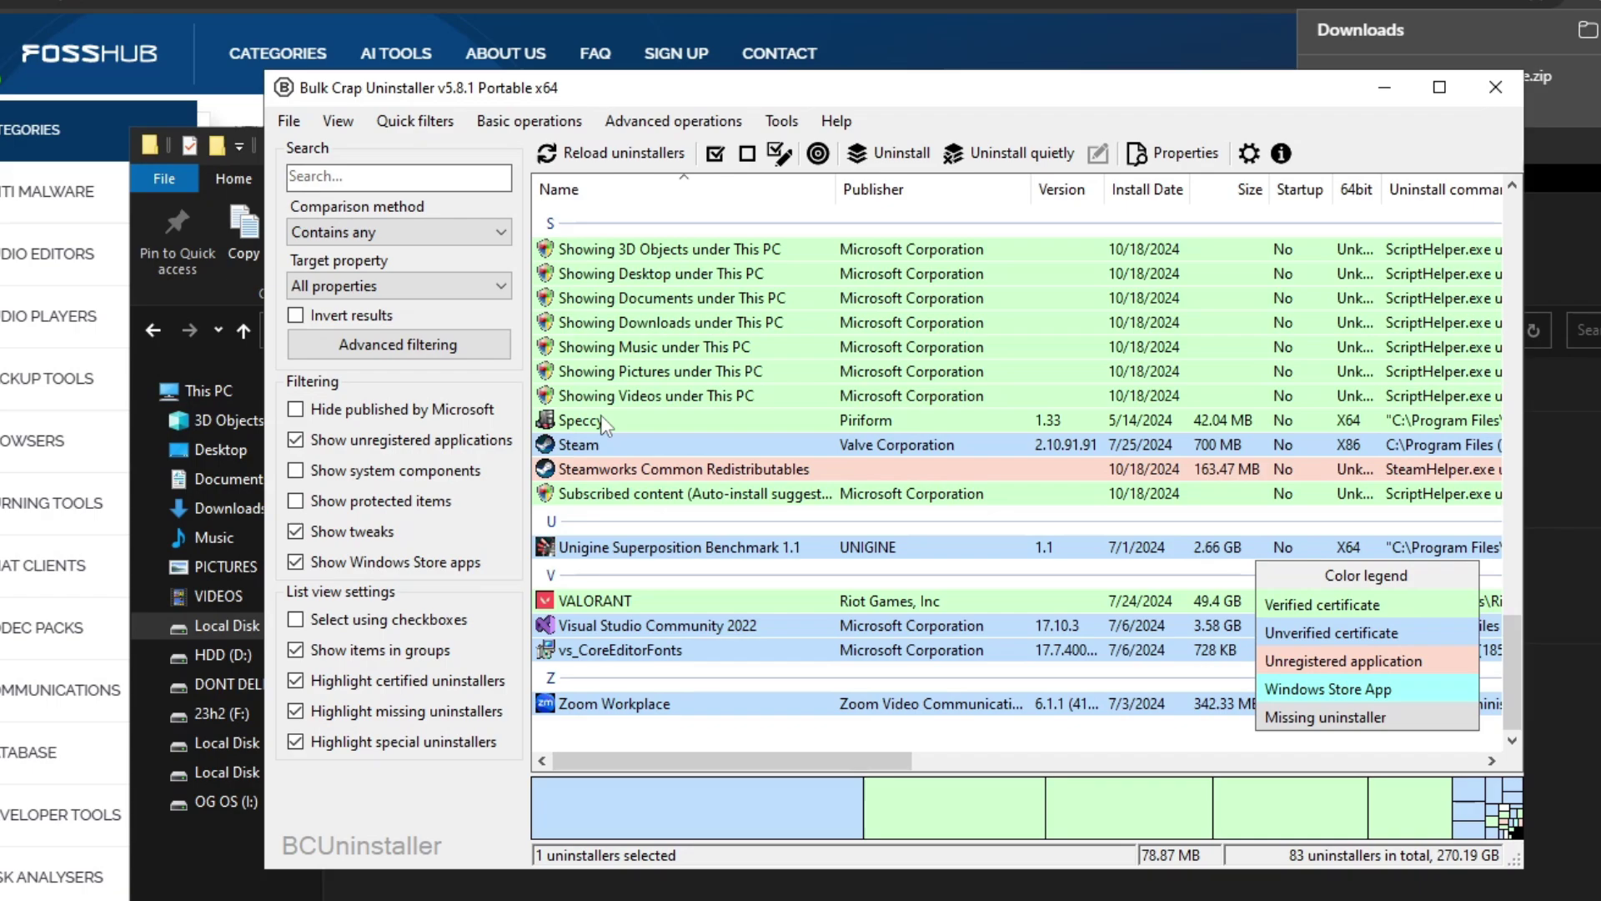
left_click(604, 421)
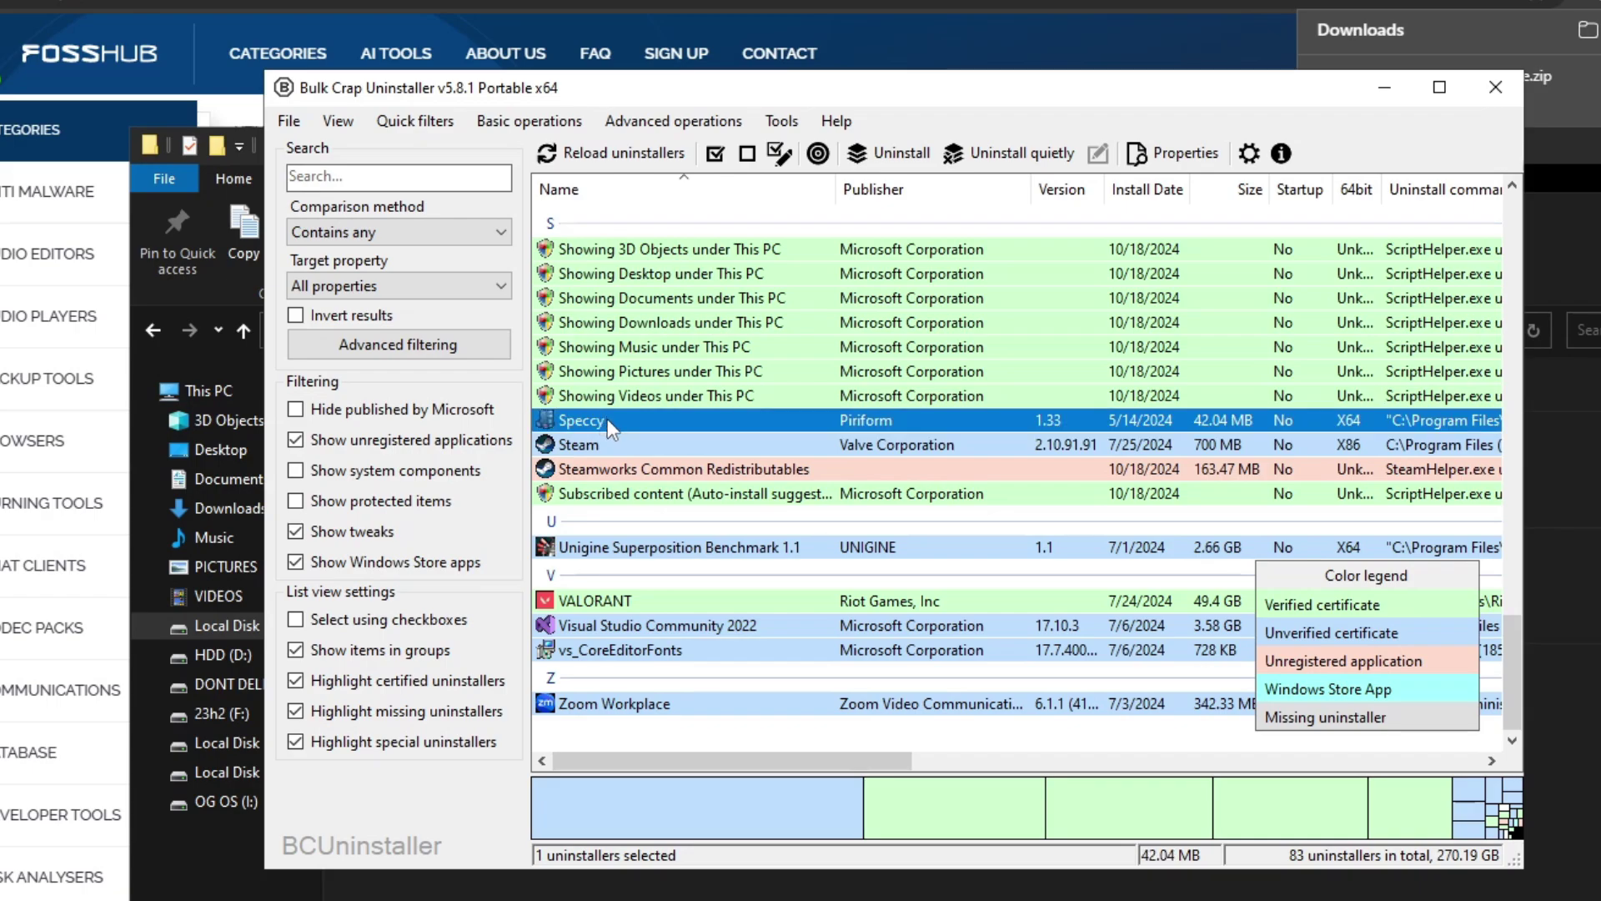
left_click(894, 158)
left_click(1155, 803)
left_click(1152, 808)
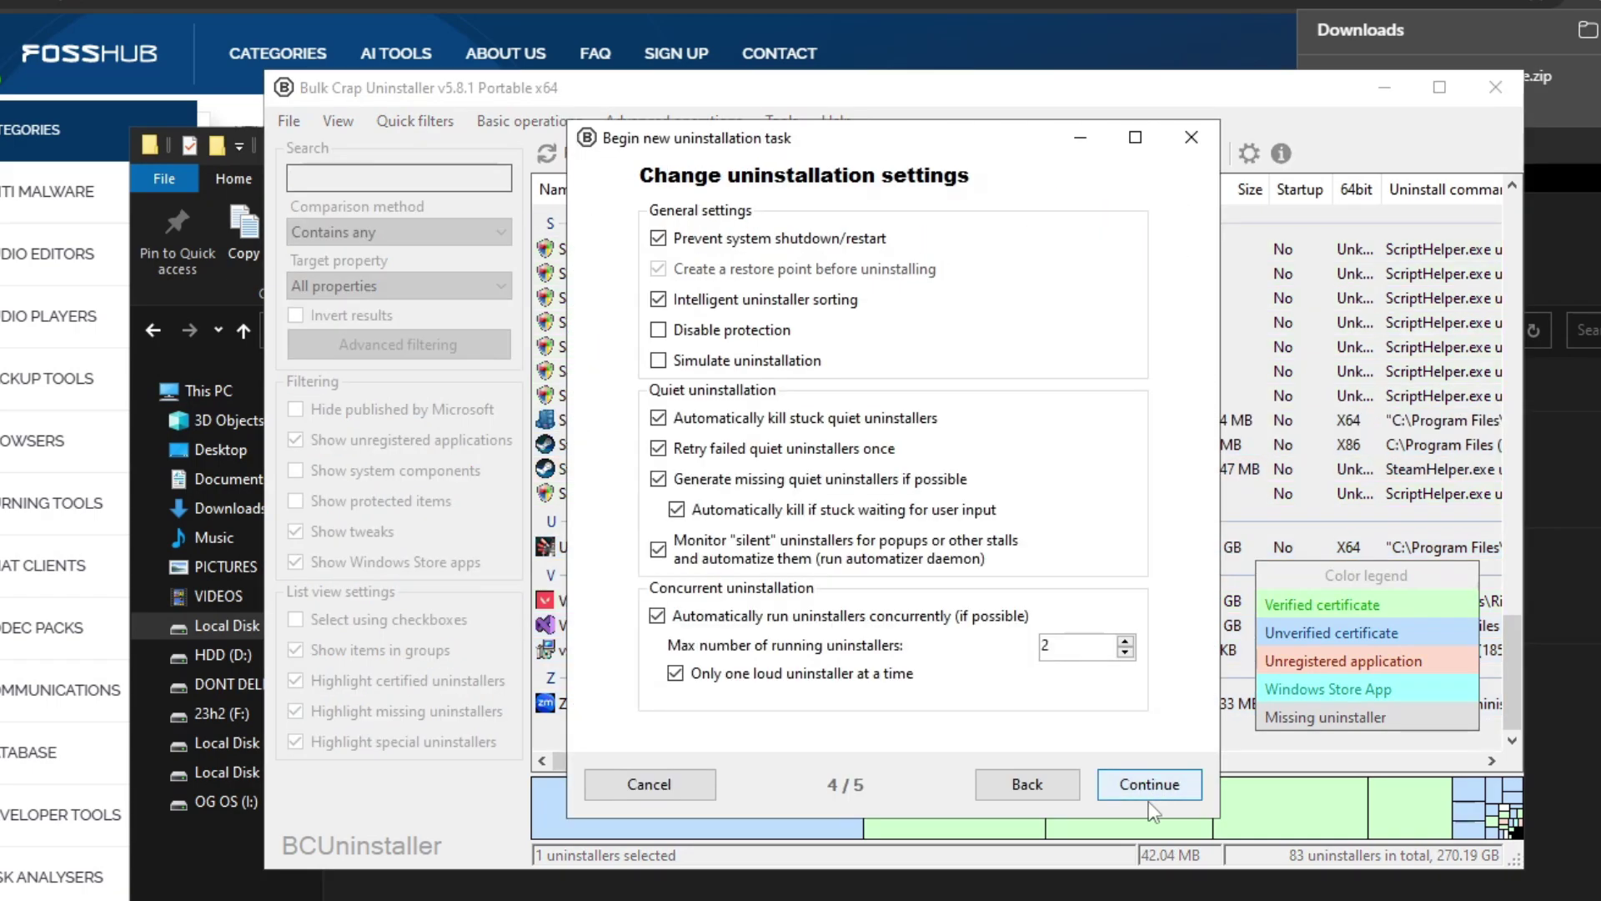
left_click(1151, 785)
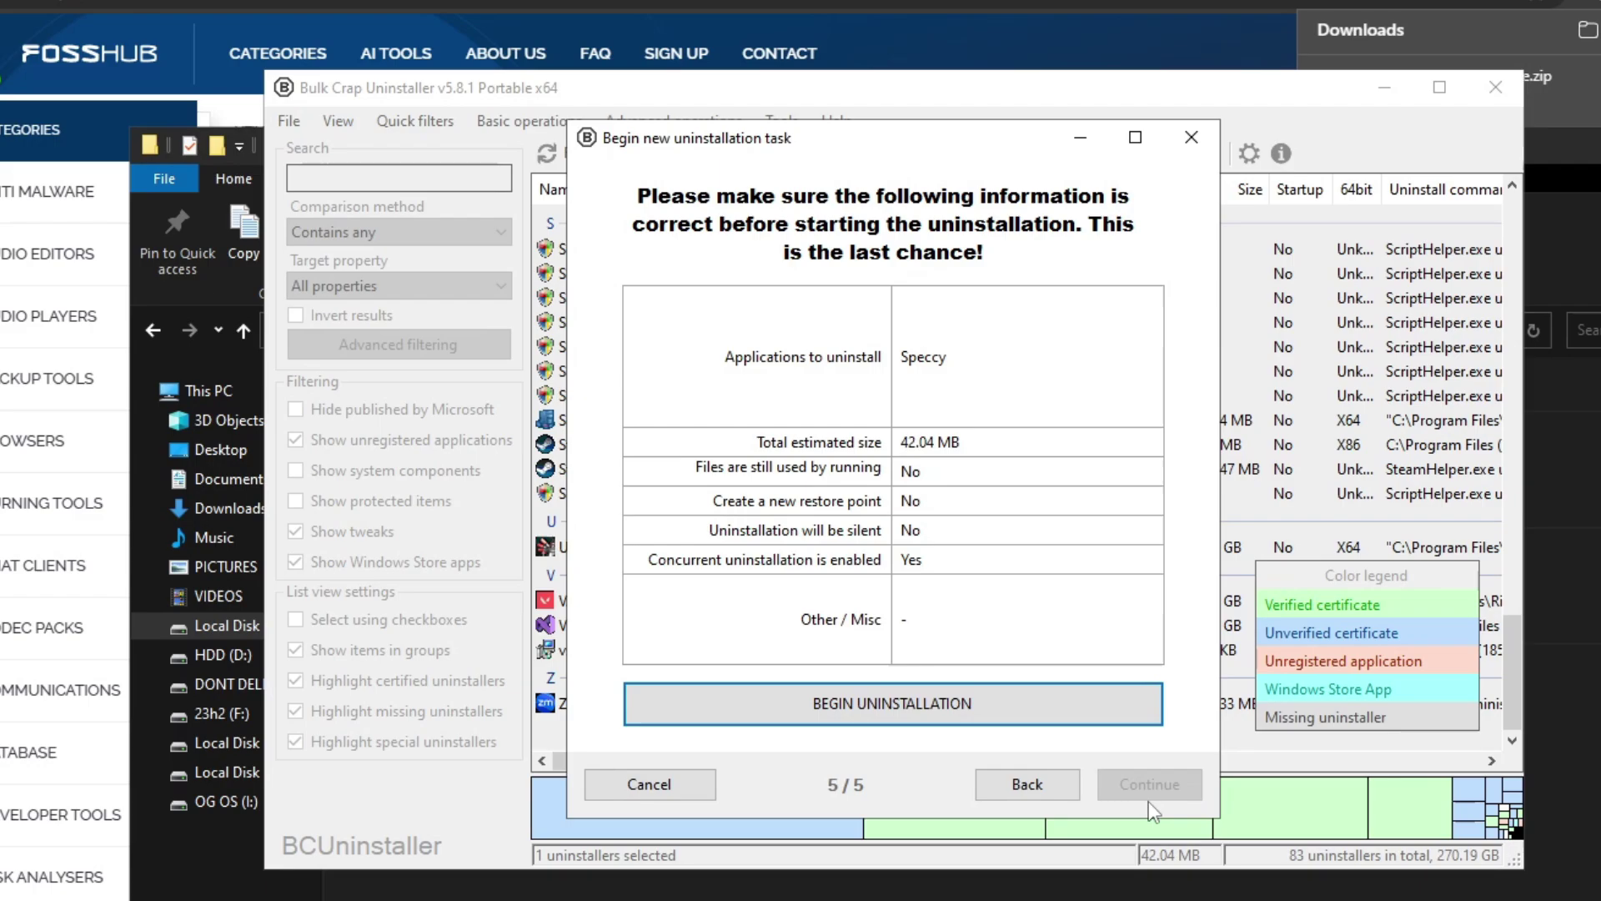
Uninstall Speccy, close the finished uninstaller, and search for its leftover files
left_click(976, 719)
left_click(889, 767)
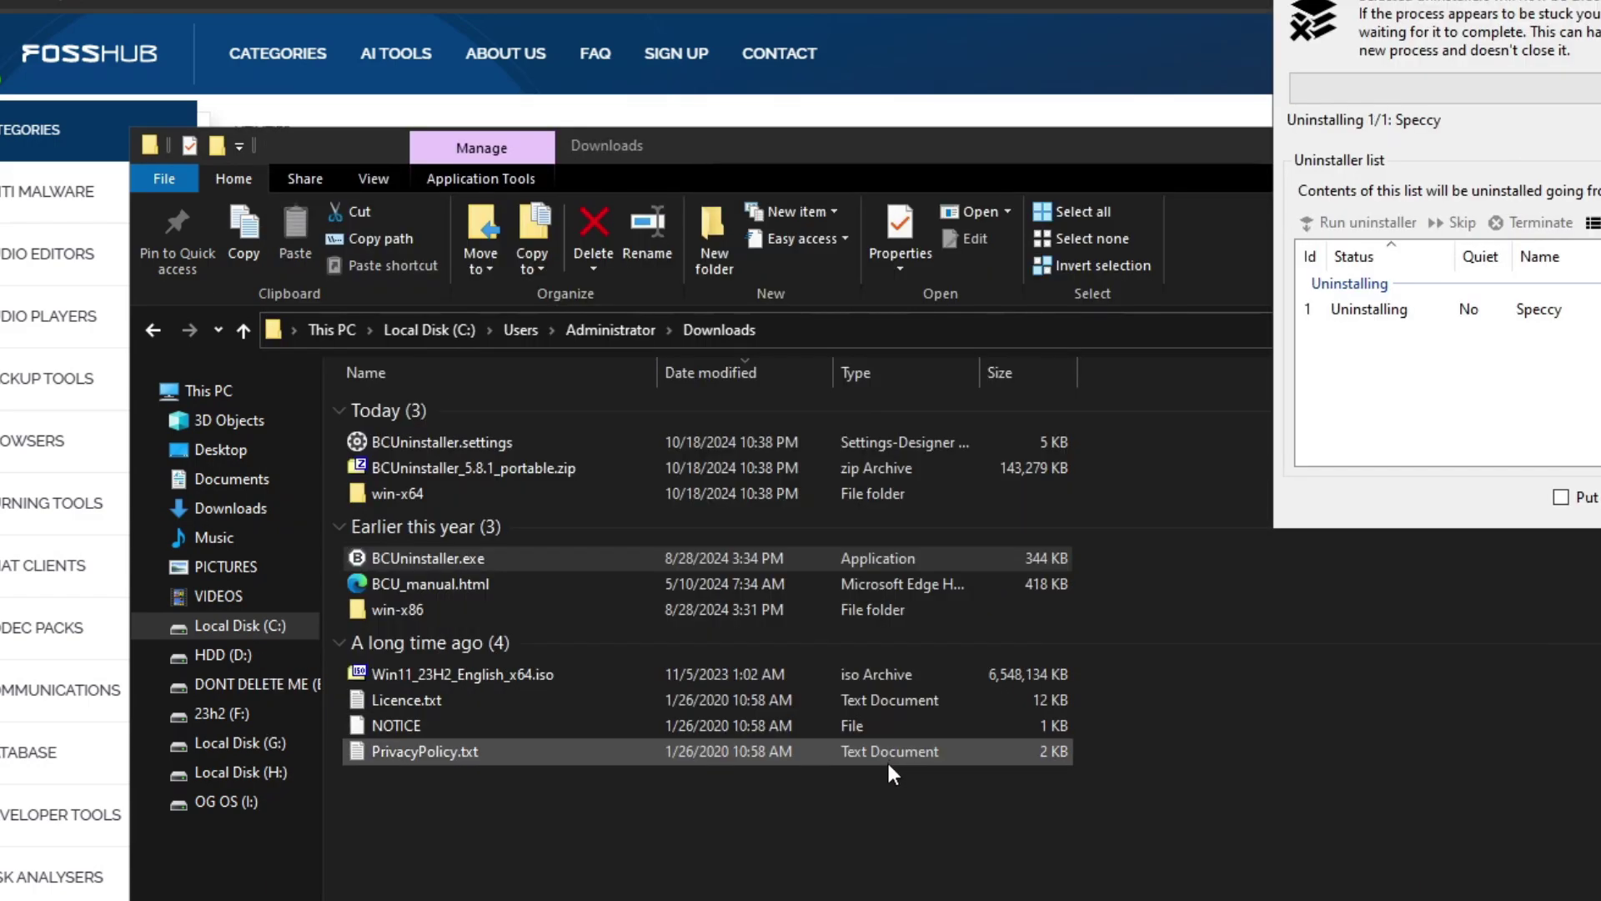
left_click(1546, 575)
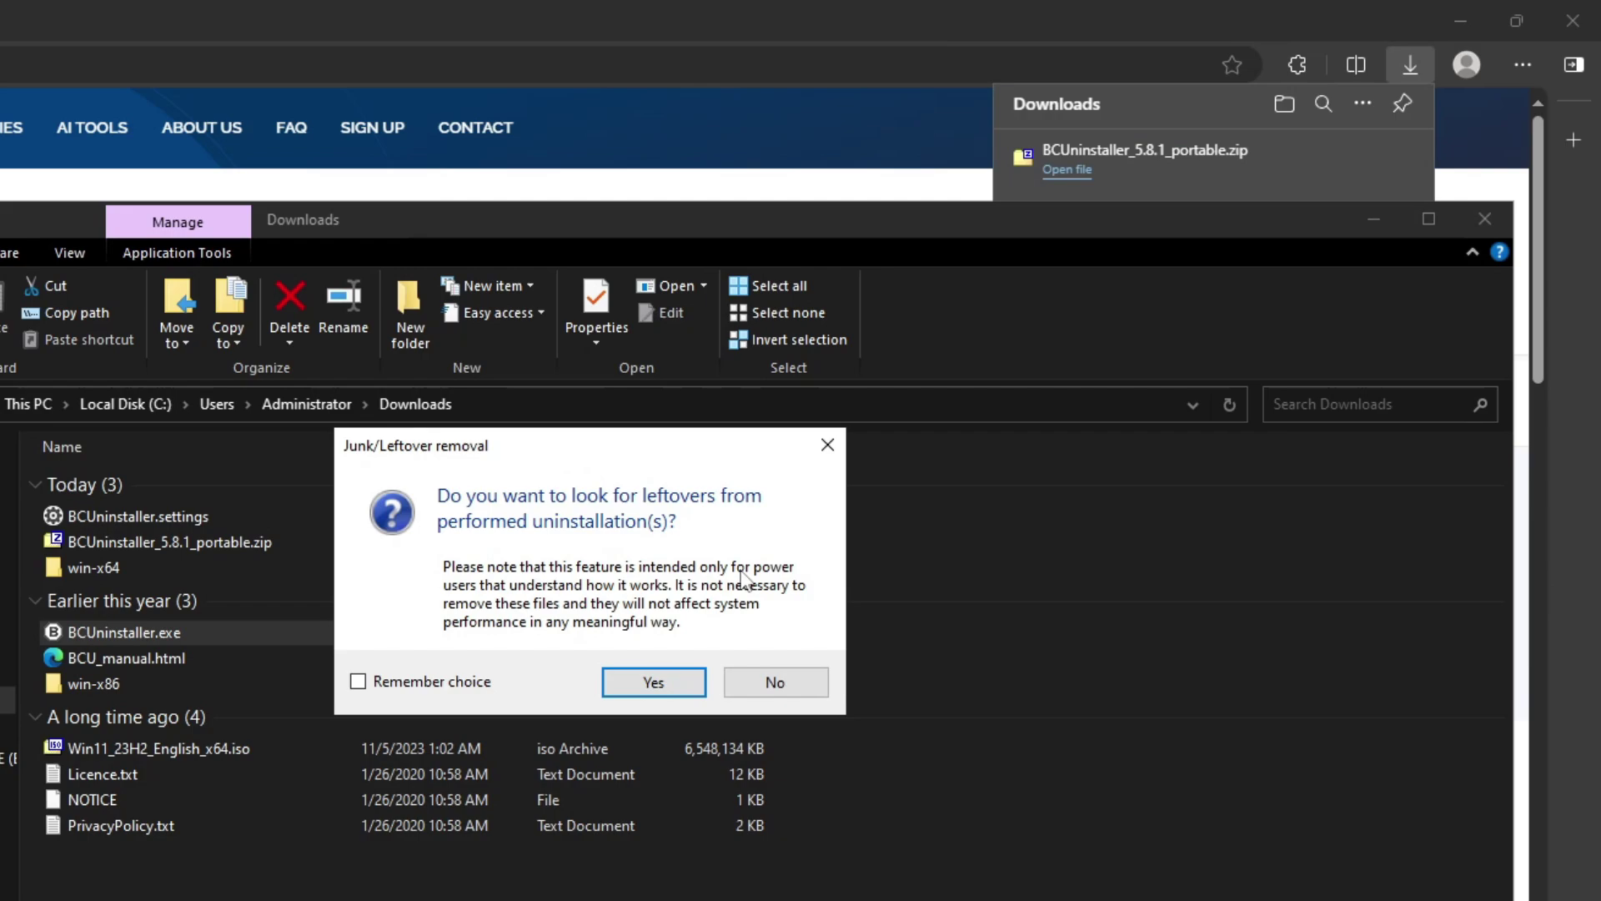
left_click(652, 681)
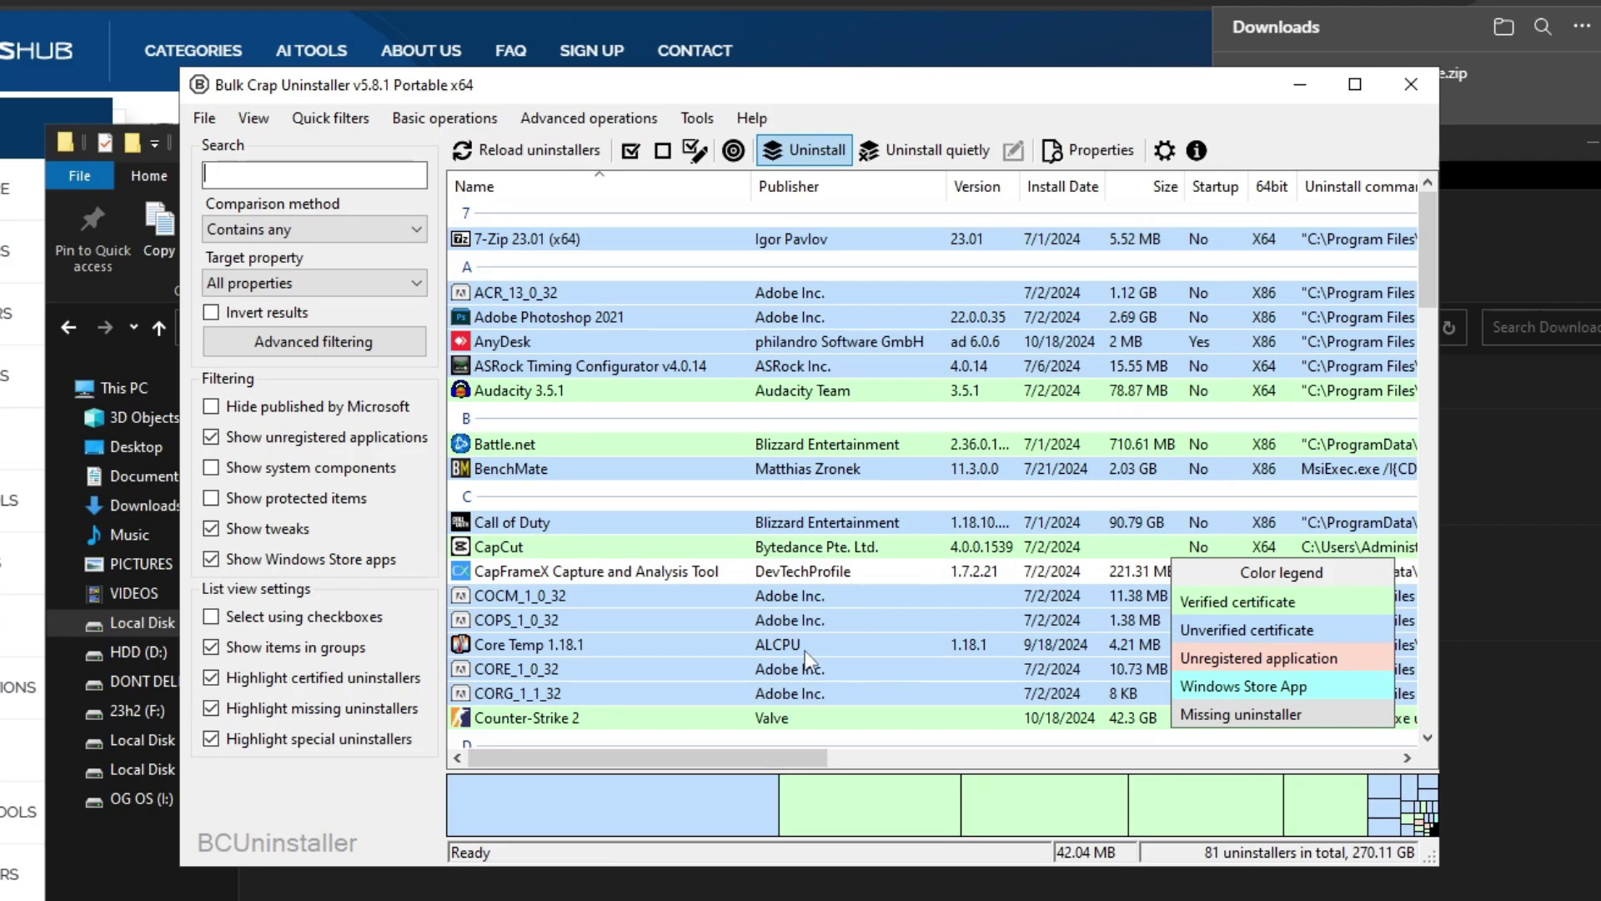
Use Book Now on the PC optimization site to reach its pricing cards
scroll(697, 589, "down", 15)
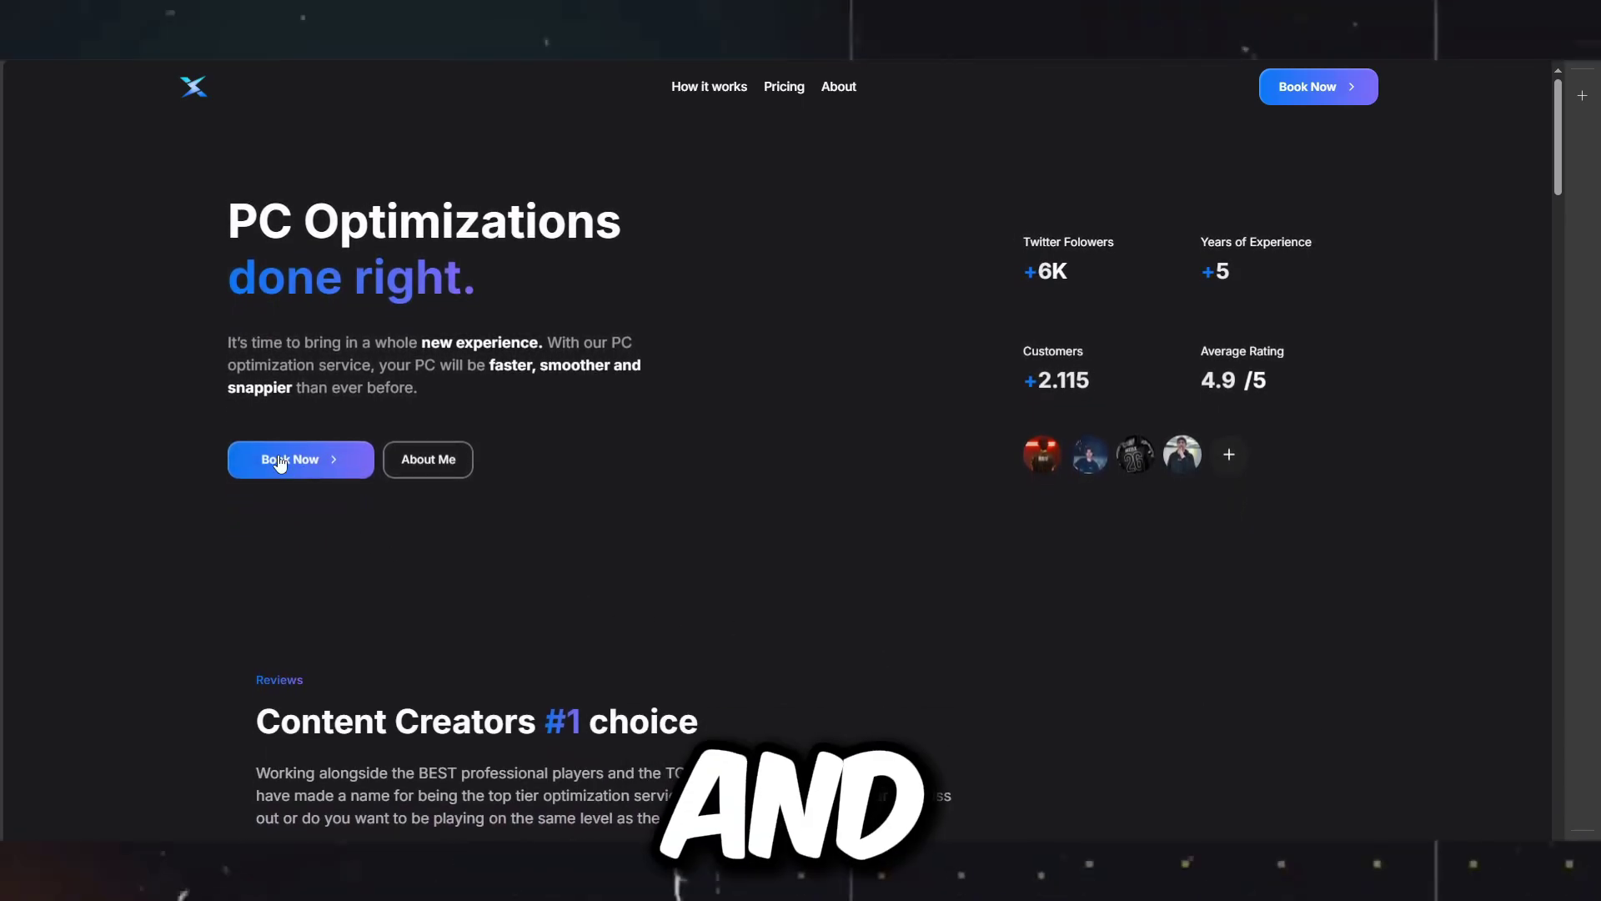
left_click(287, 460)
scroll(1050, 550, "down", 2)
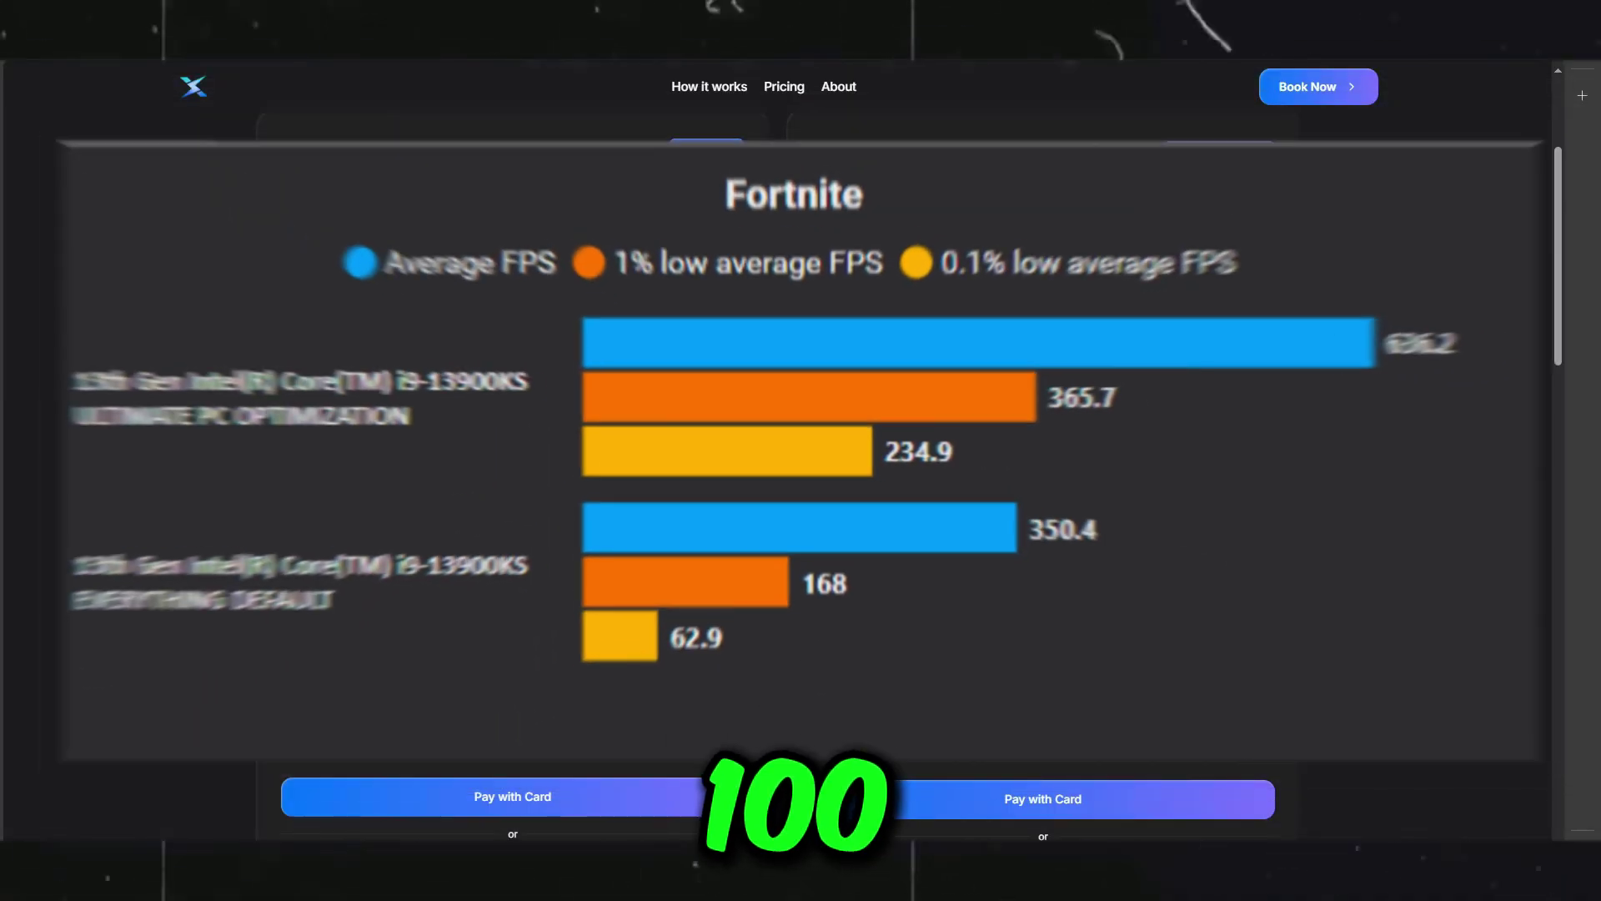